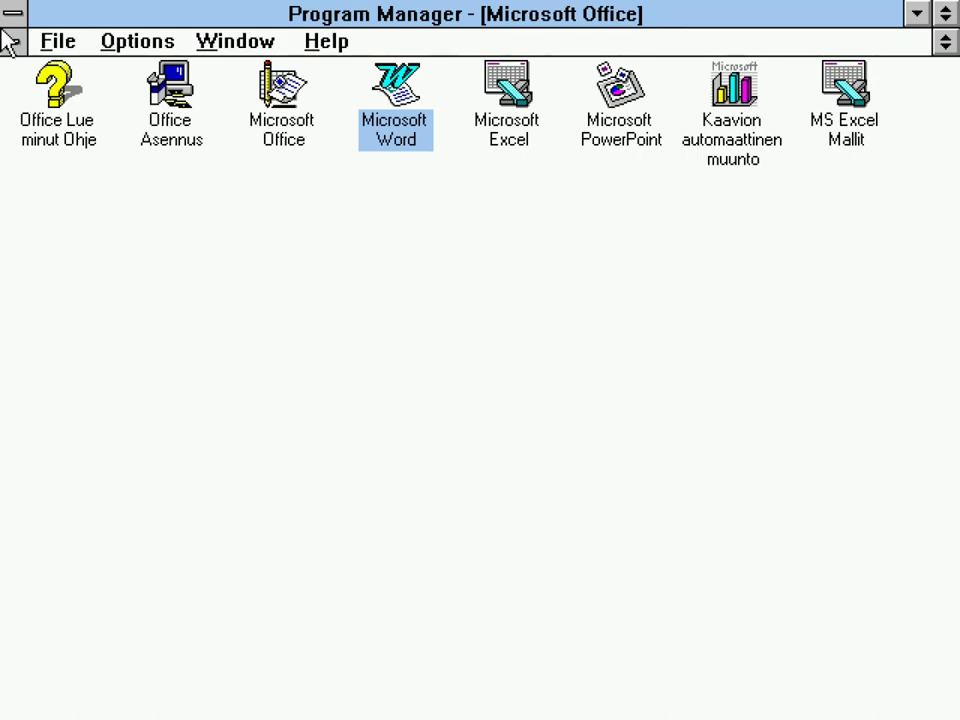
Step: Launch Microsoft Excel from the Microsoft Office group, opening the blank workbook Kirja1
double_click(522, 140)
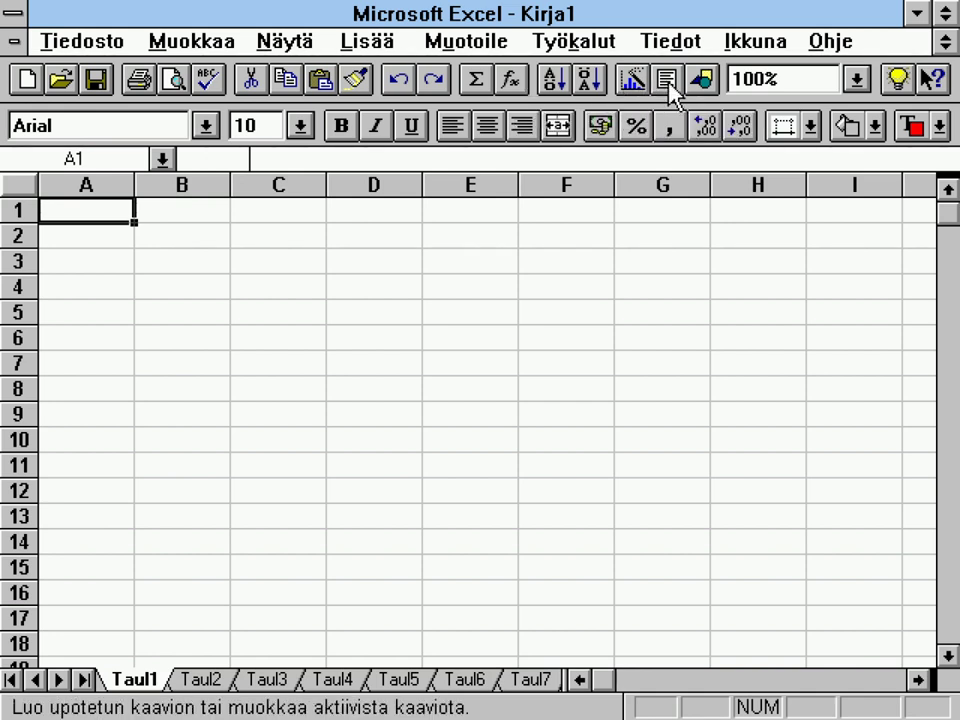
Step: Run Ohje > Nopea katsaus, choose the Aloittaminen lesson and advance to the TRENDI.XLS workbook
left_click(836, 46)
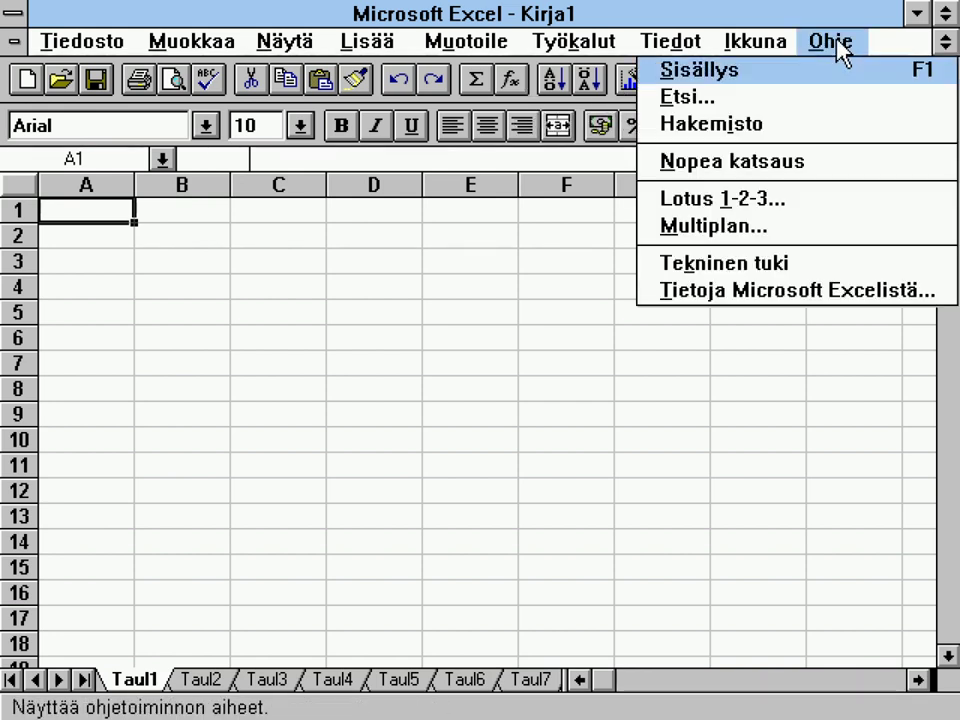
left_click(822, 165)
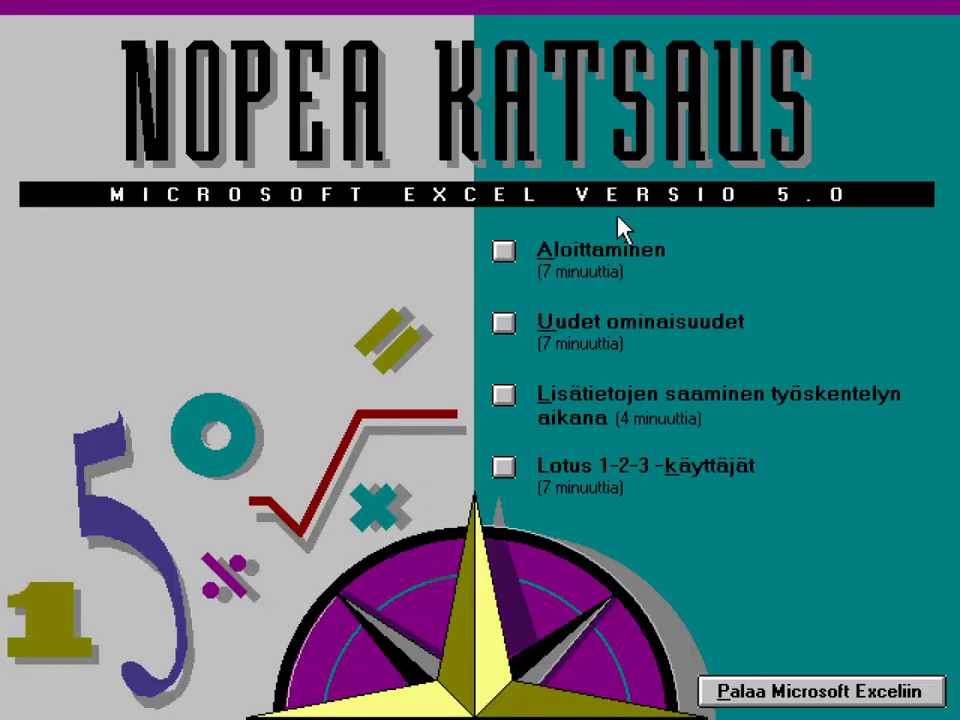
left_click(504, 254)
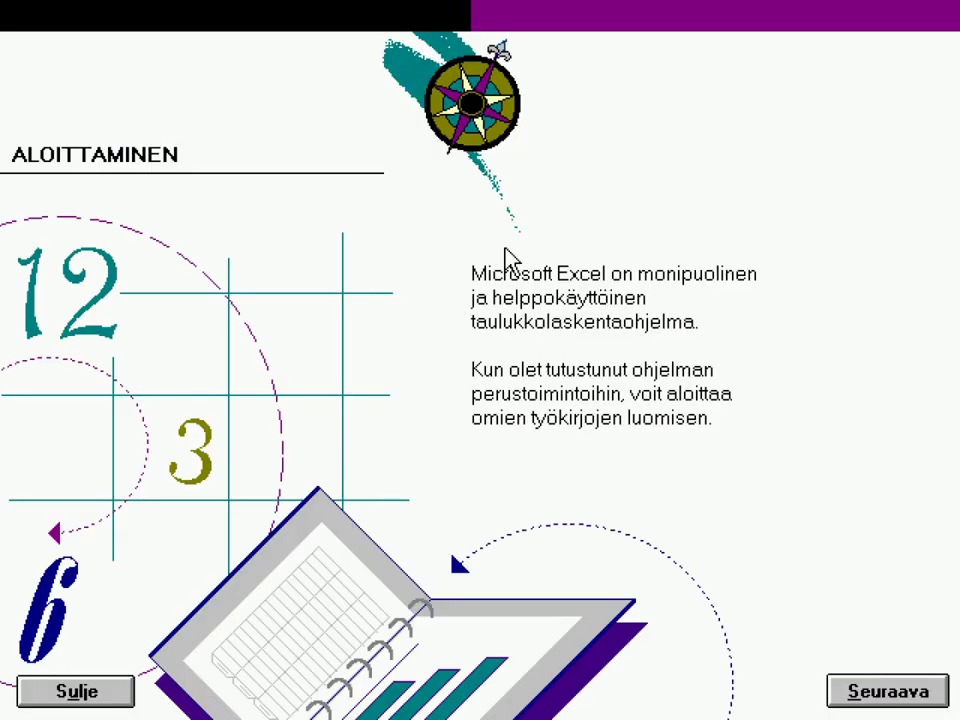
left_click(886, 680)
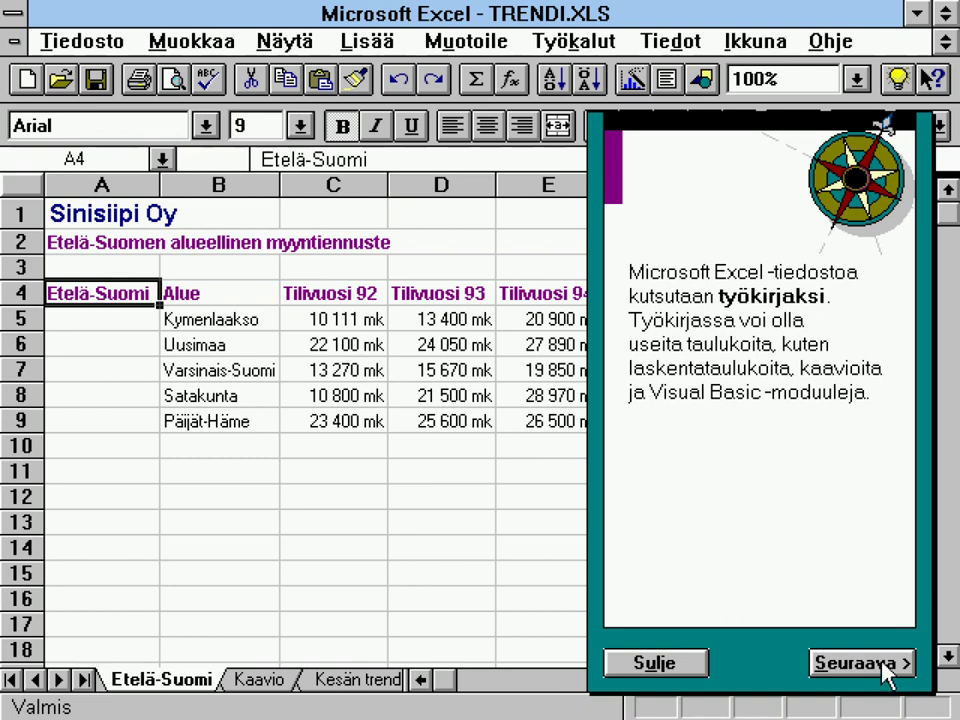
Step: Page forward, take the hint, view the Kaavio chart sheet, then return to Etelä-Suomi
left_click(884, 672)
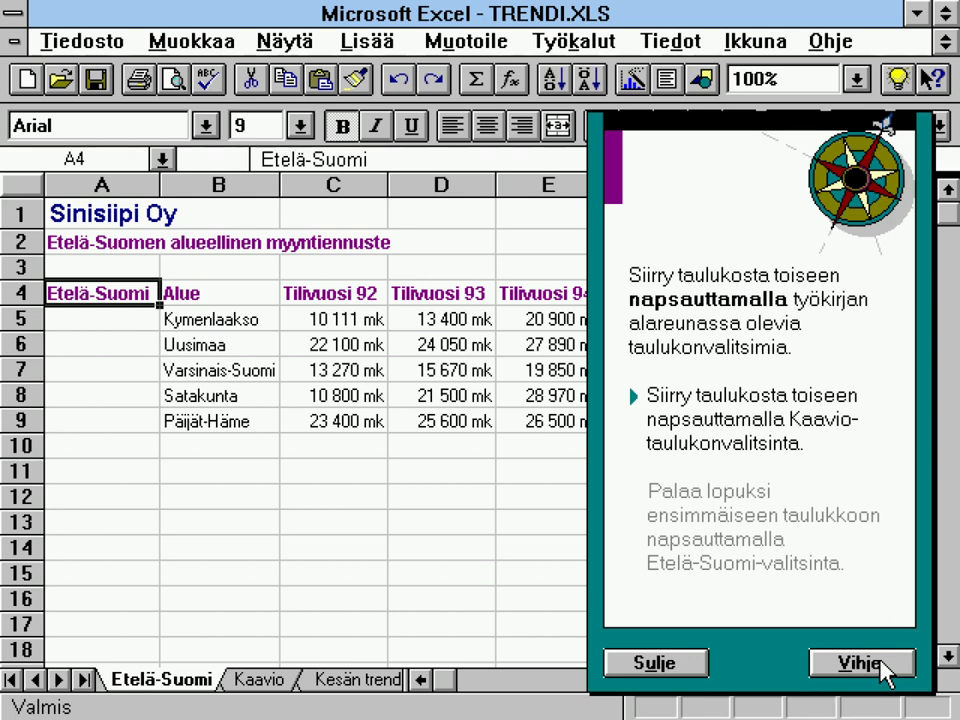
left_click(880, 660)
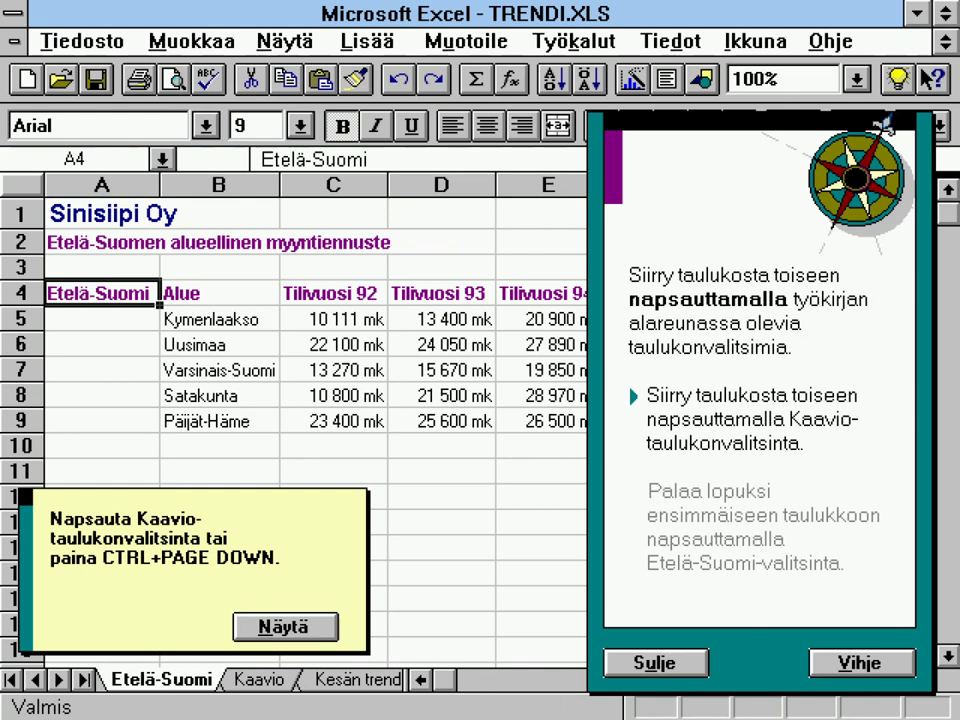
left_click(262, 630)
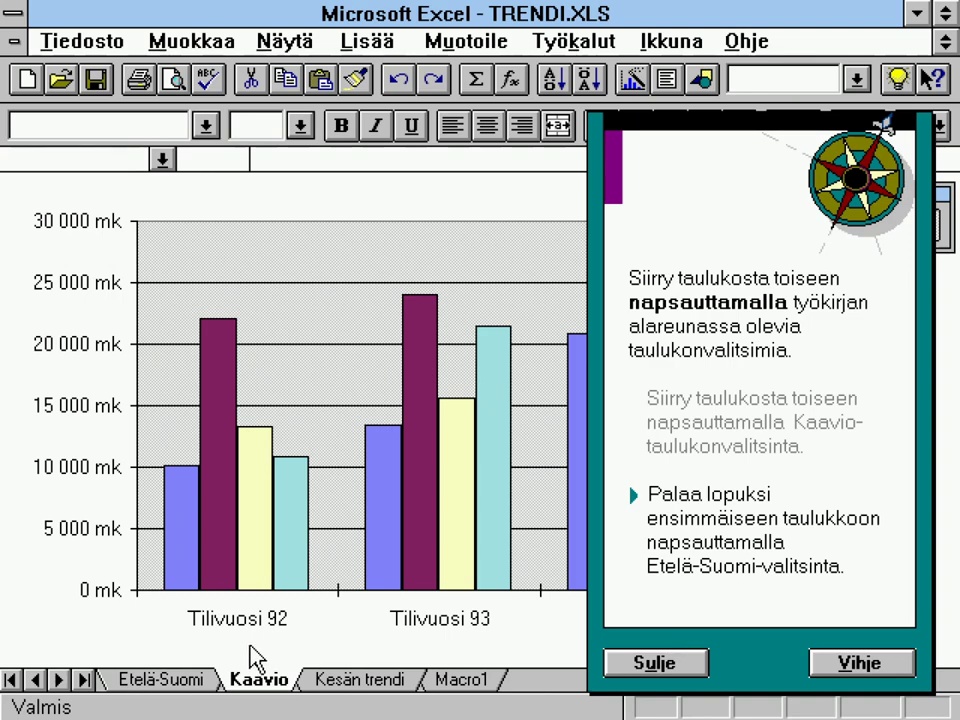
left_click(186, 684)
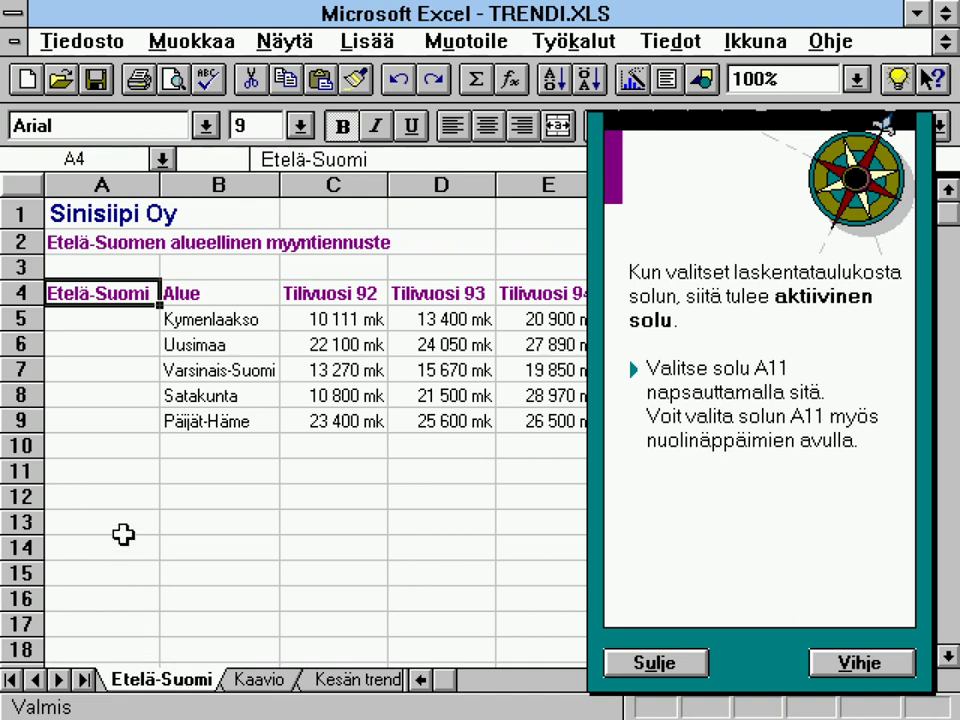
Step: Type 'Itä-Suomi' into cell A11 and confirm it
left_click(94, 476)
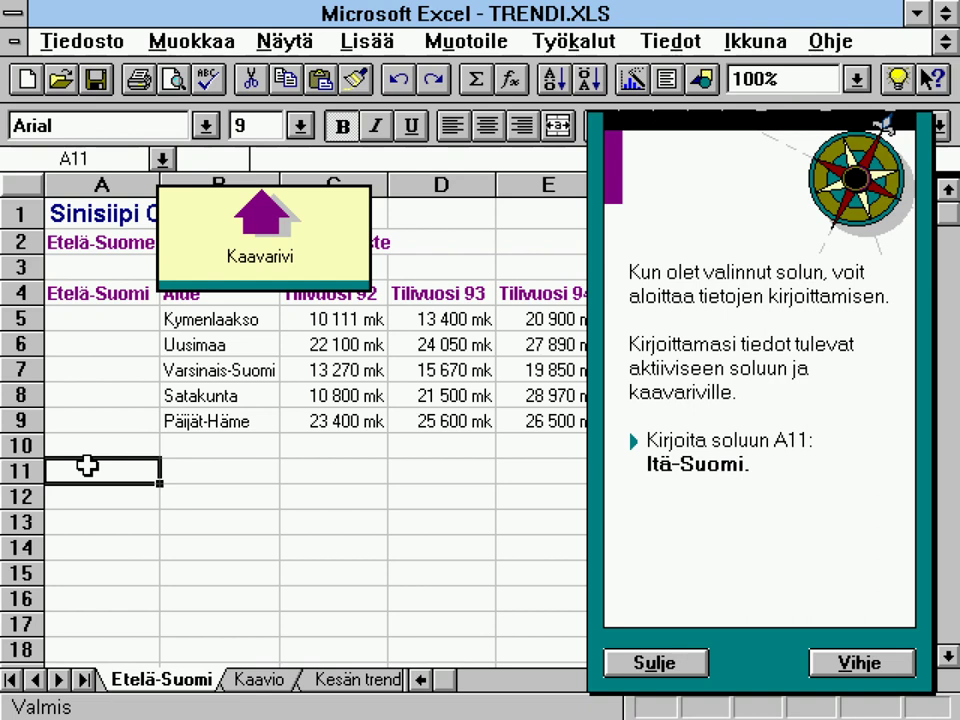
type("I")
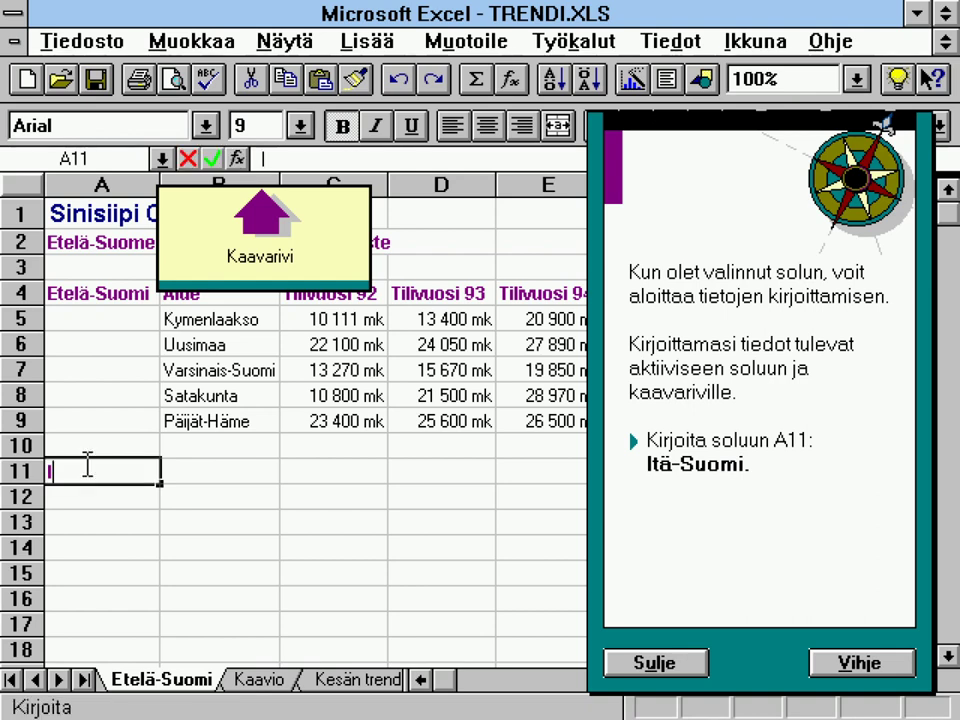
type("tä-")
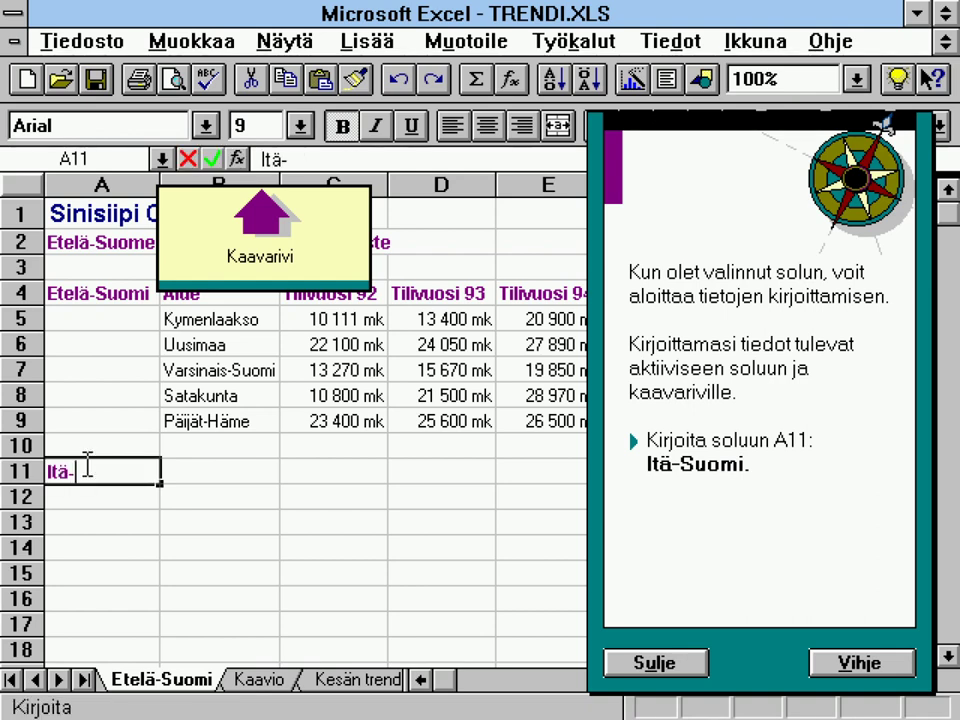
type("Suomi")
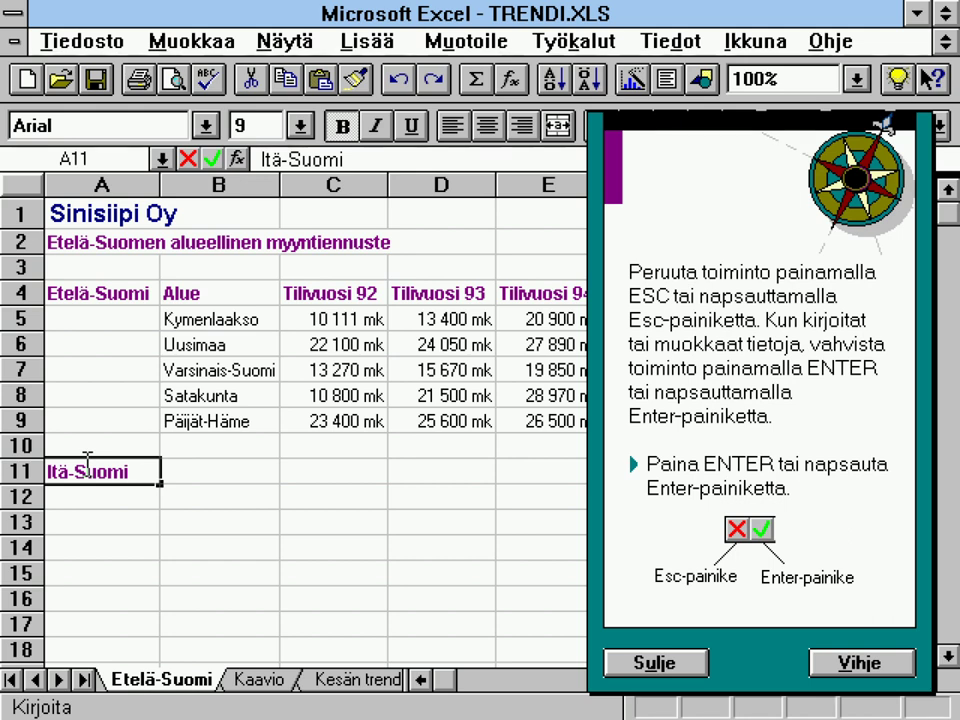
key("Return")
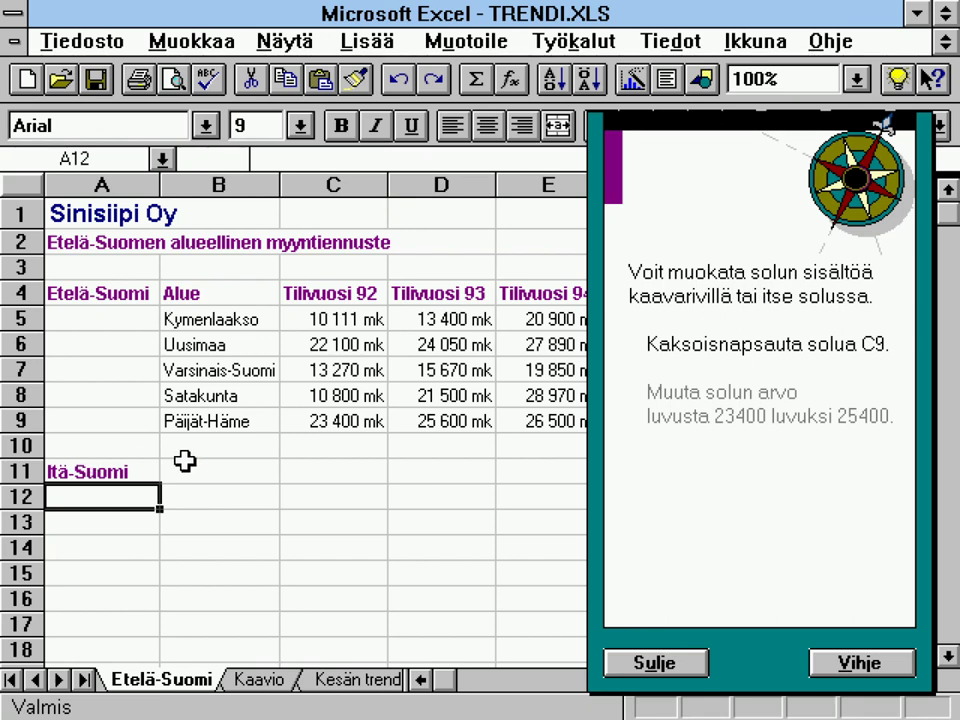
Step: Edit C9 in place, replacing the digit 3 with 5 to make 25400
double_click(322, 422)
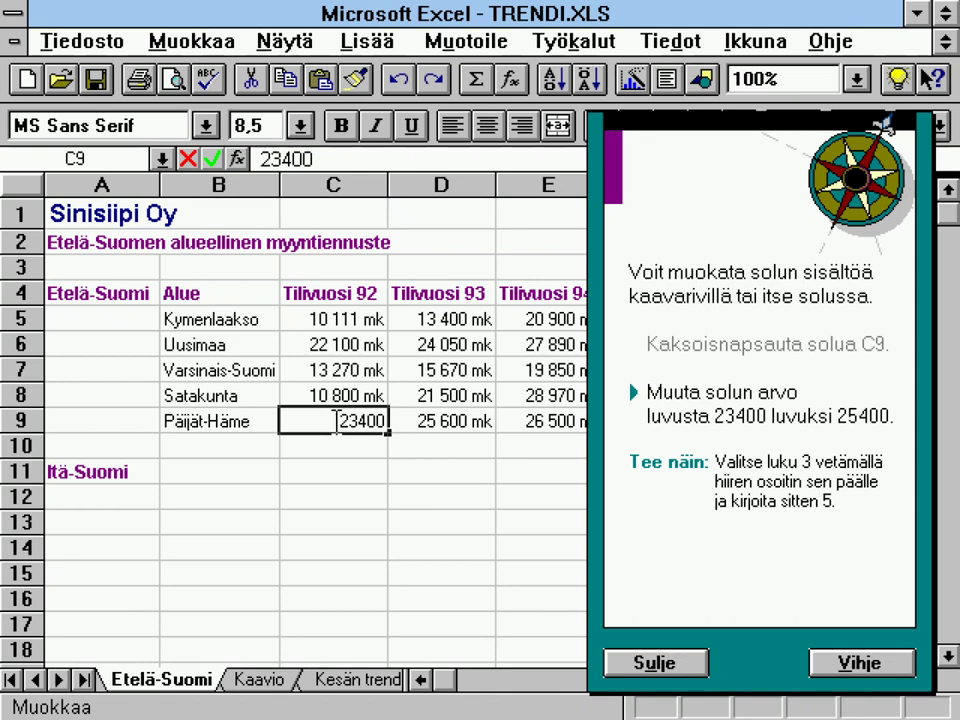
left_click_drag(349, 421, 358, 421)
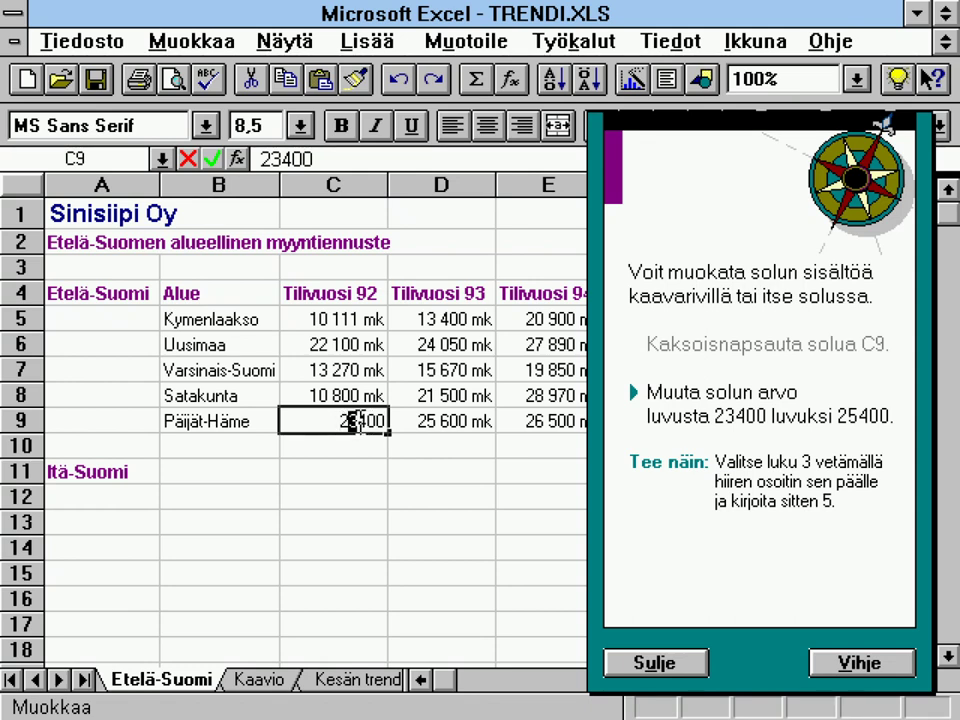
type("5")
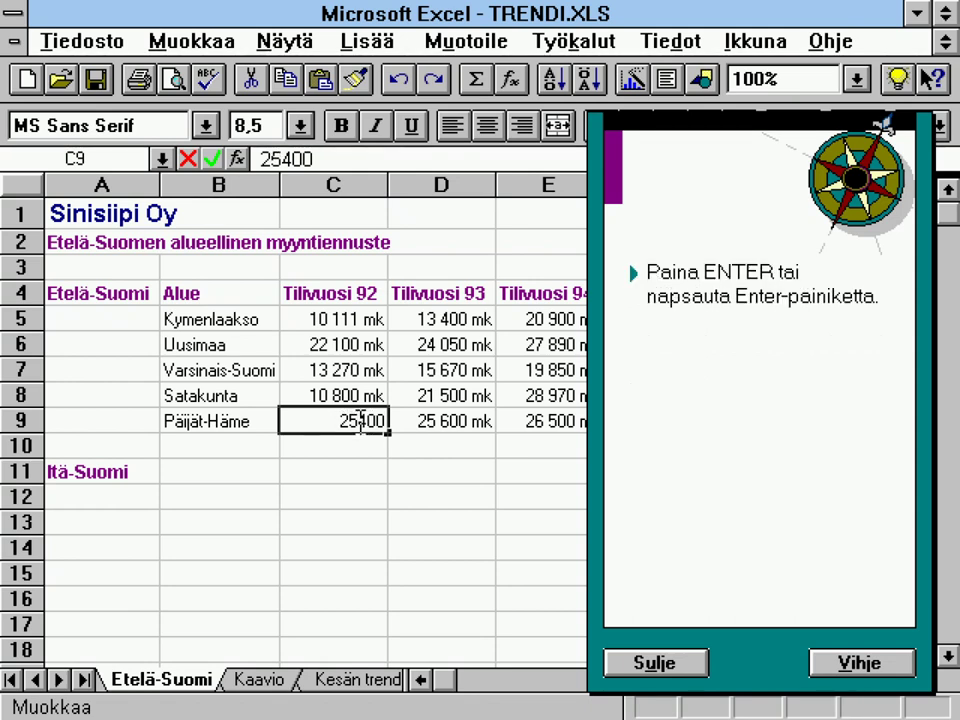
key("Return")
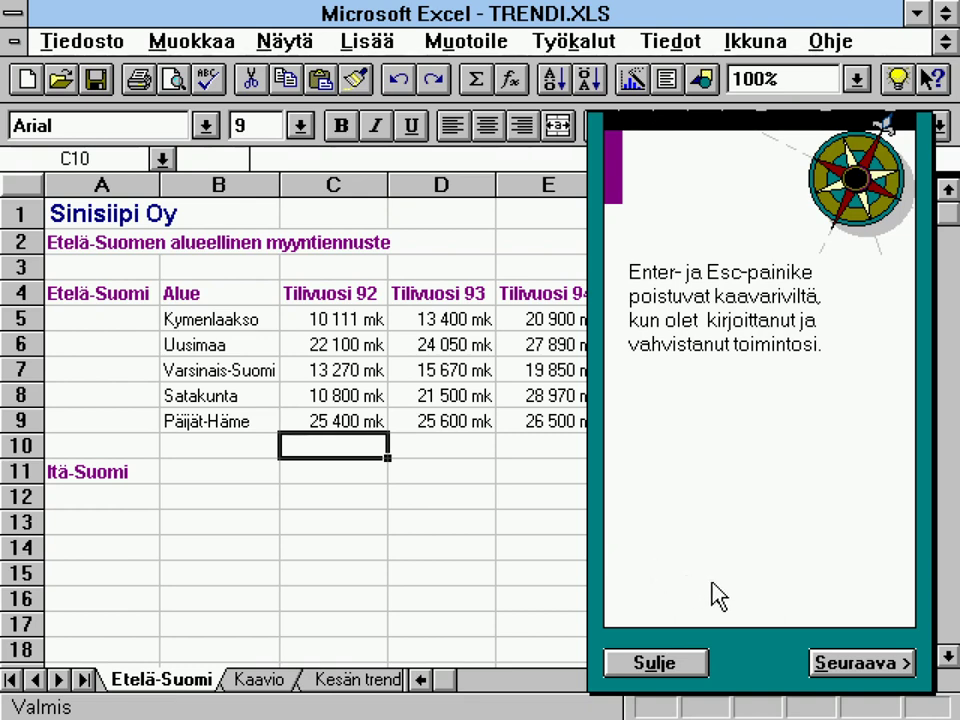
Step: Page through the tutorial's command and cell-range explanations to the B4:E4 selection exercise
left_click(850, 665)
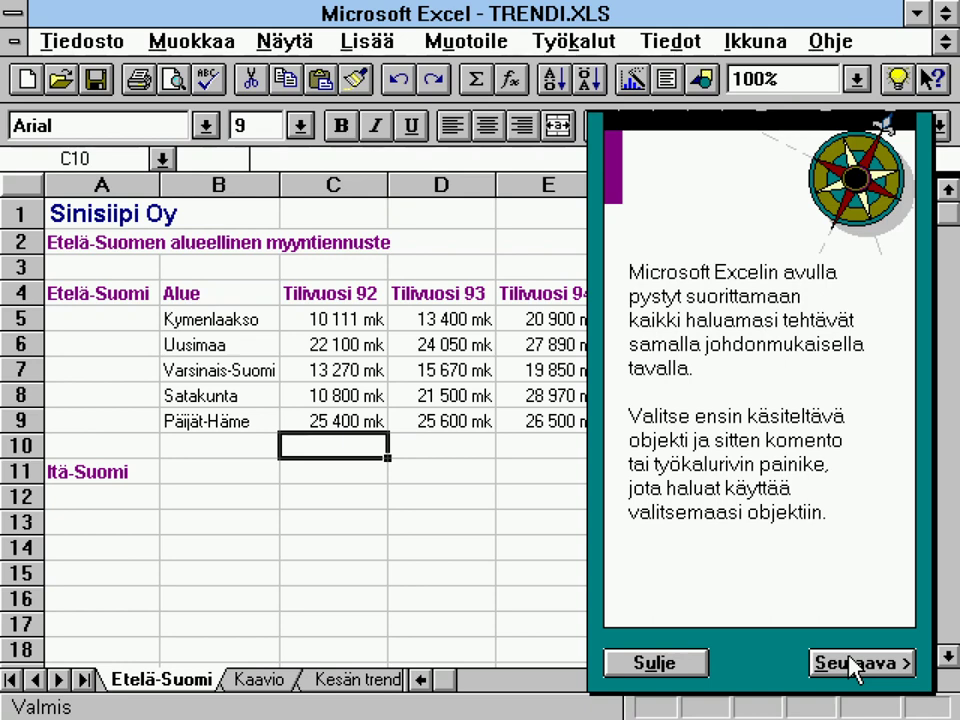
left_click(850, 665)
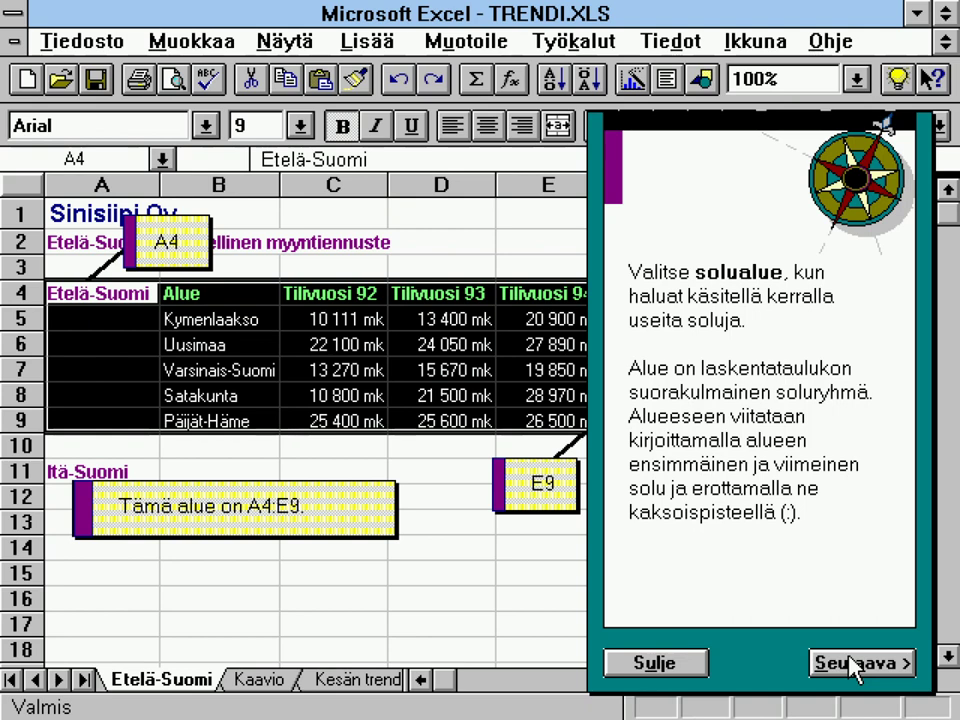
left_click(852, 664)
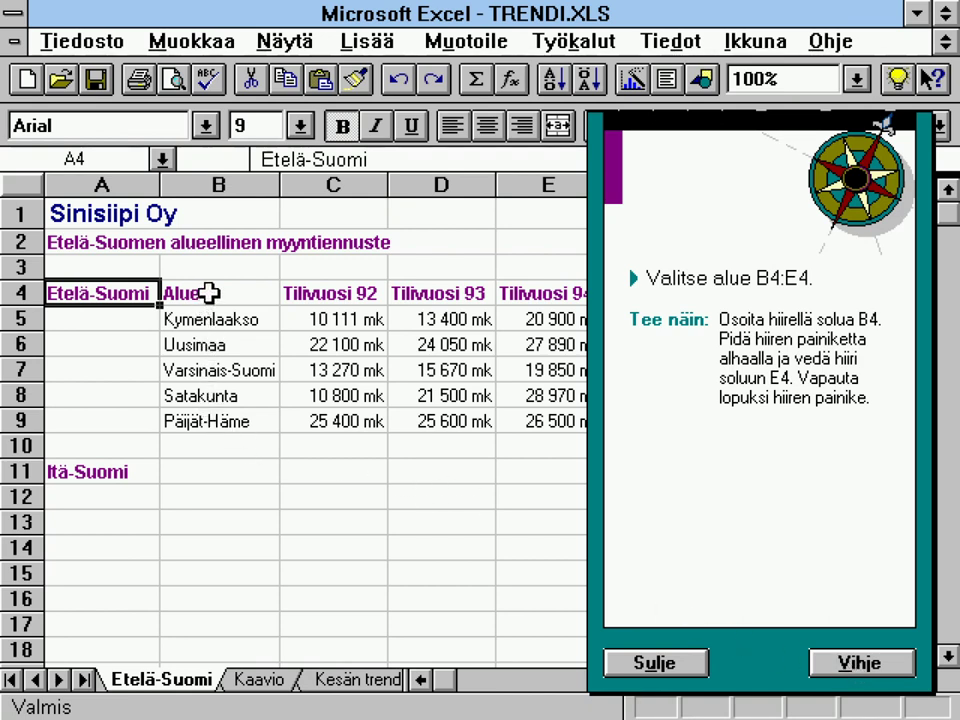
Step: Select the header range B4:E4 and copy it with Muokkaa > Kopioi
left_click(208, 292)
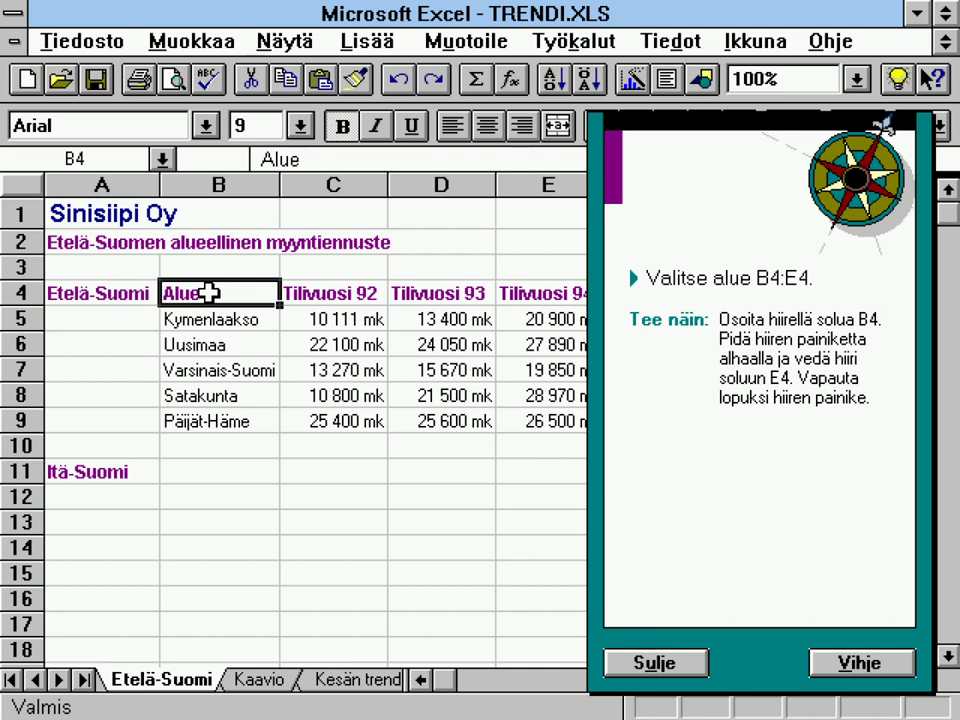
mouse_move(208, 292)
left_mouse_down()
mouse_move(578, 302)
mouse_move(555, 312)
left_mouse_up()
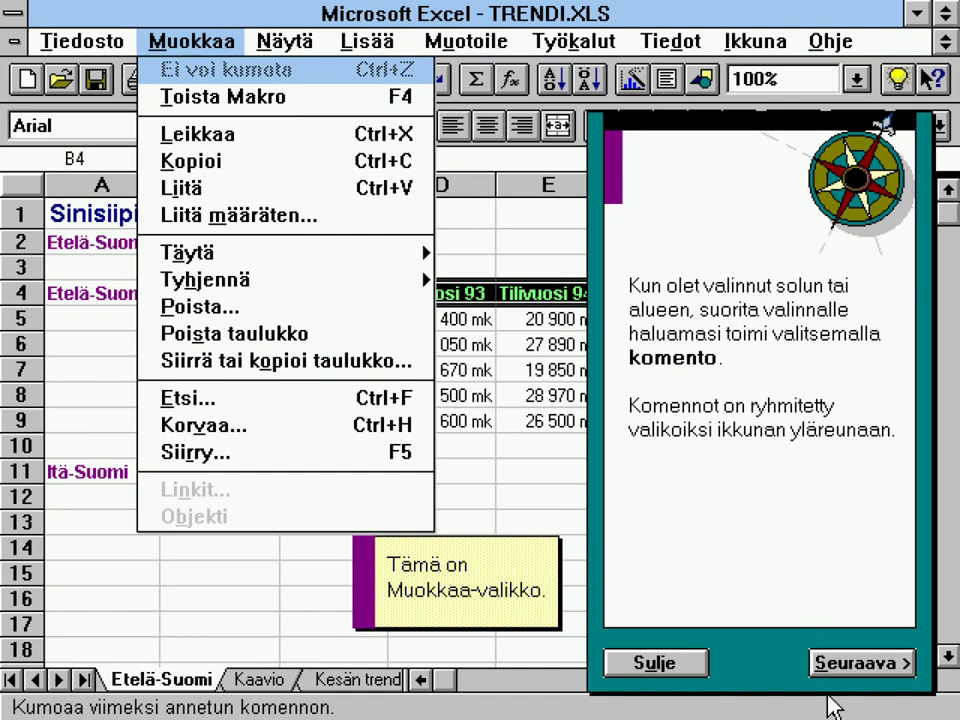
left_click(834, 666)
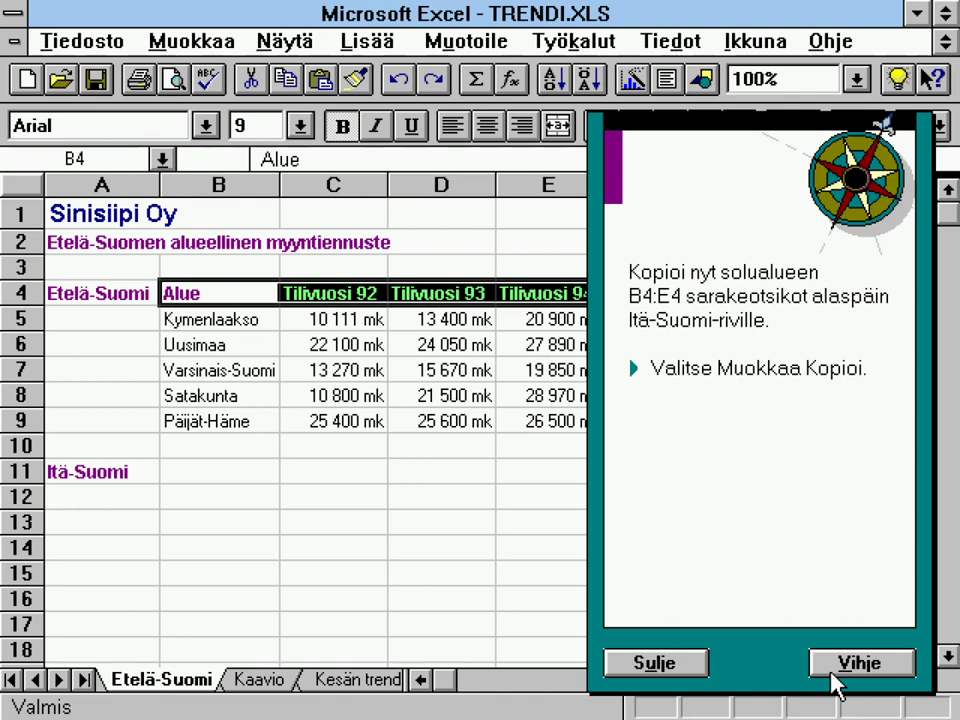
left_click(171, 44)
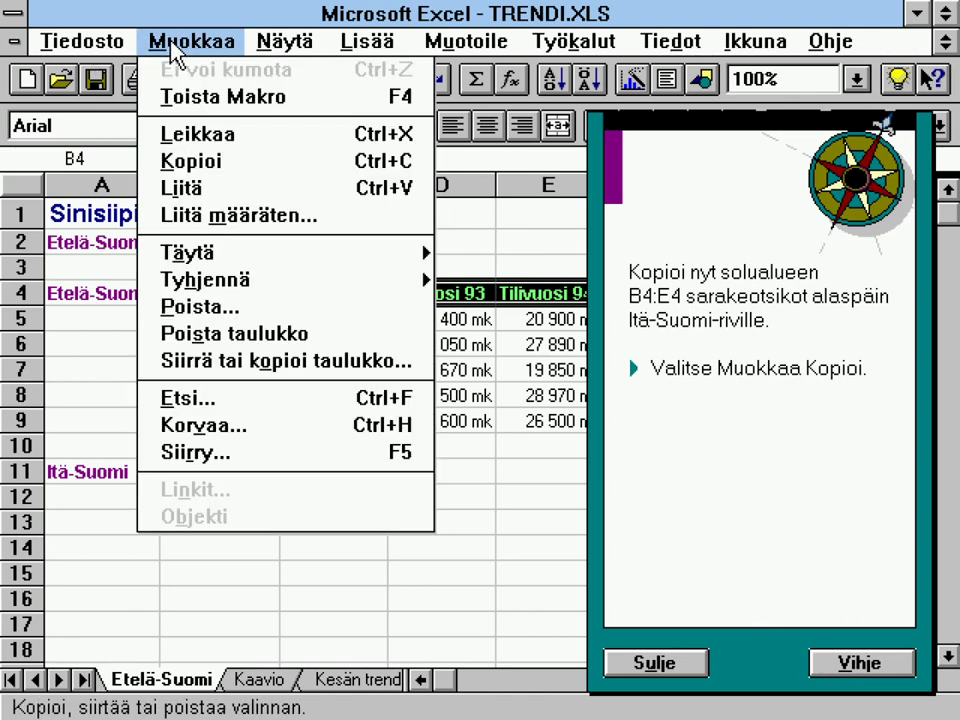
left_click(192, 161)
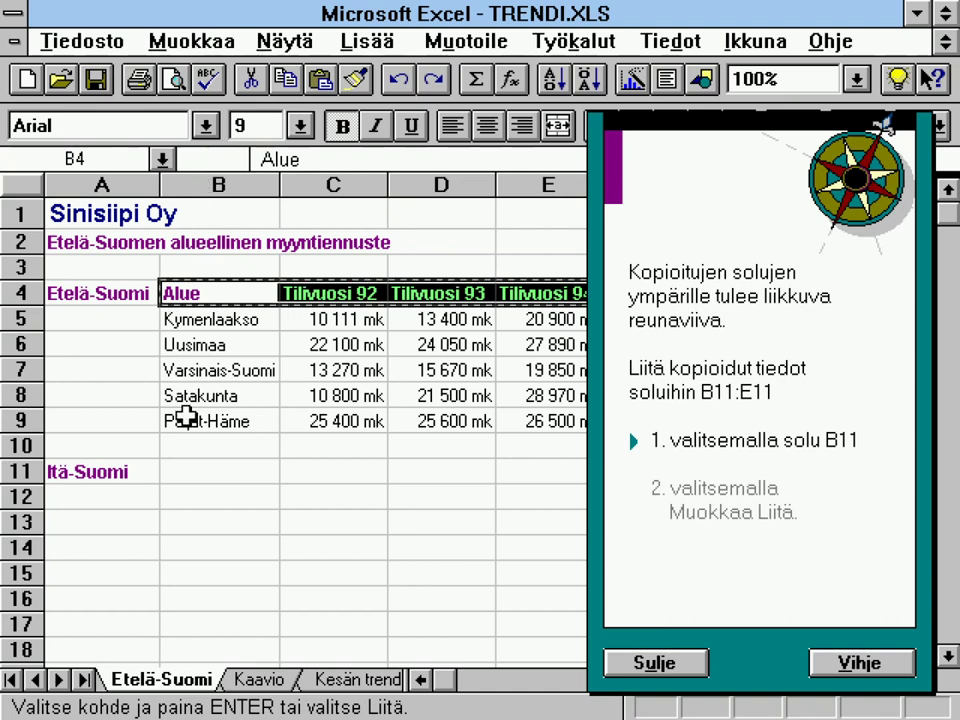
Step: Paste the copied headers at B11 so they fill B11:E11
left_click(188, 476)
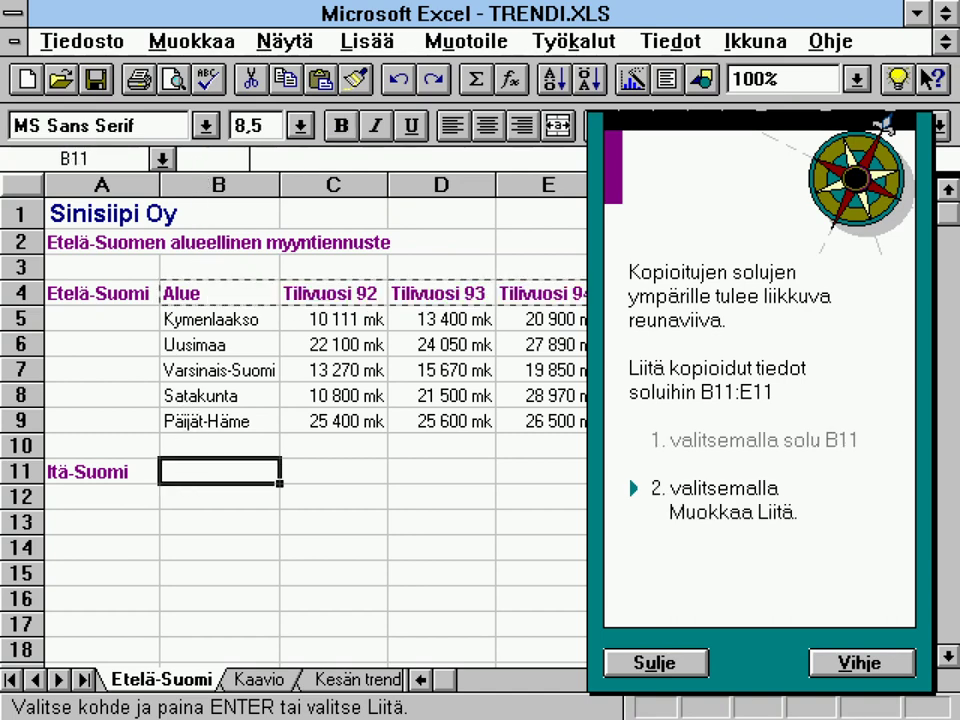
left_click(193, 44)
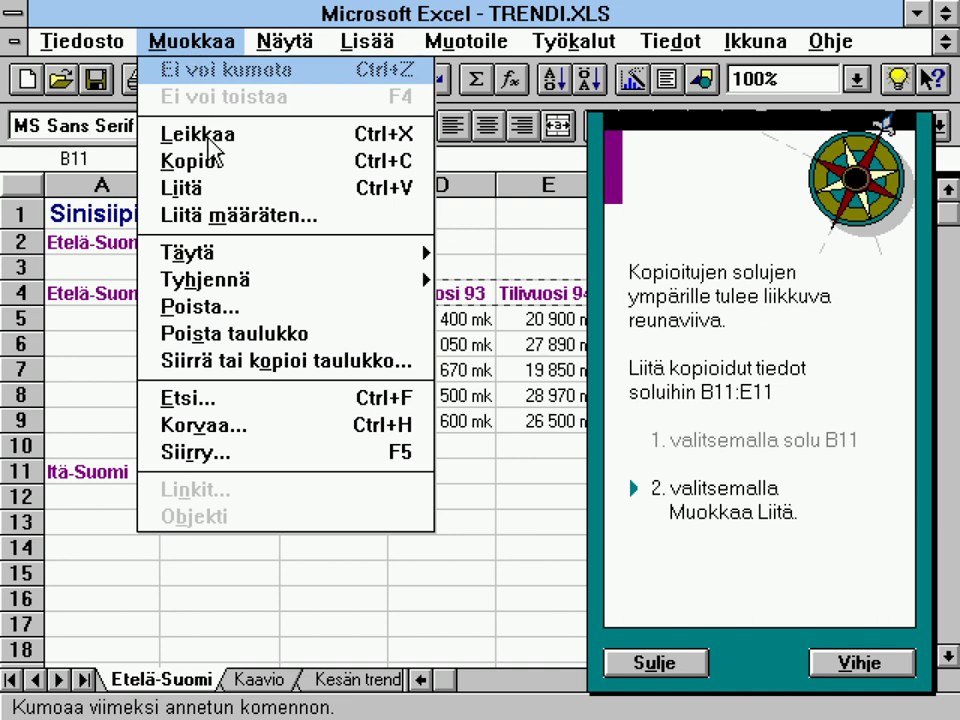
left_click(215, 187)
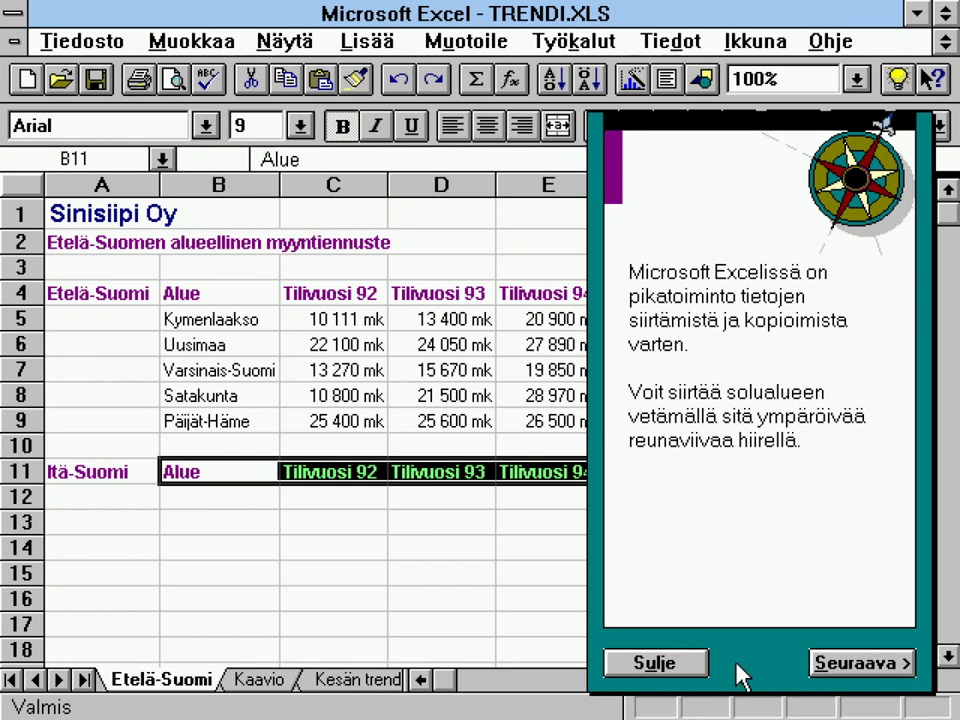
Step: Select B9:E9 and drag it down to B12:E12, then page the tutorial forward
left_click(833, 664)
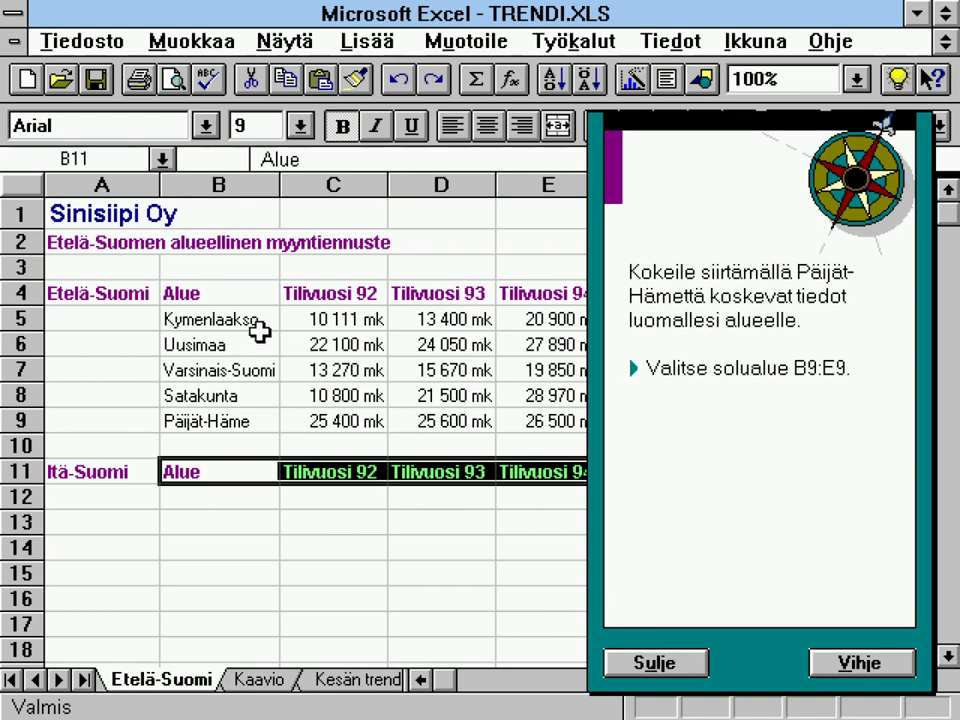
left_click(208, 421)
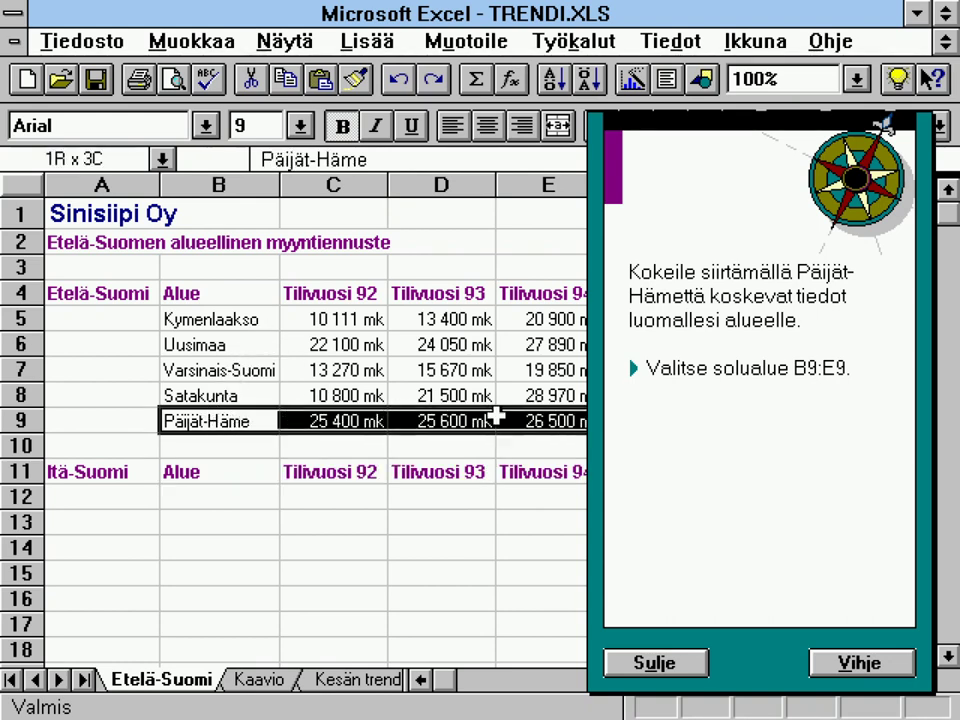
left_click_drag(272, 420, 530, 421)
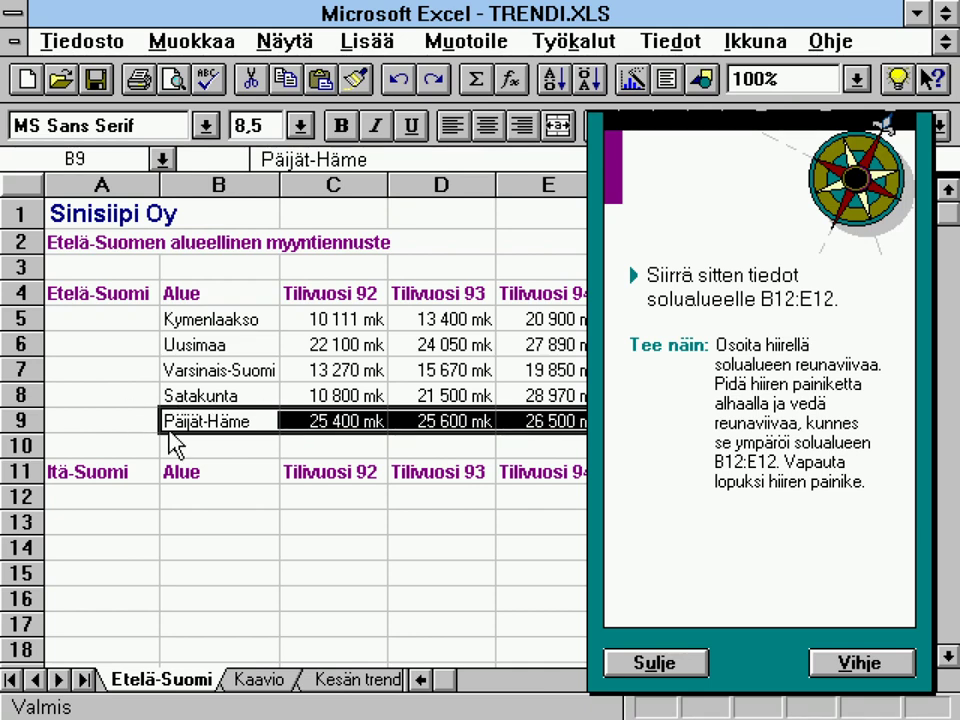
left_click_drag(168, 434, 183, 495)
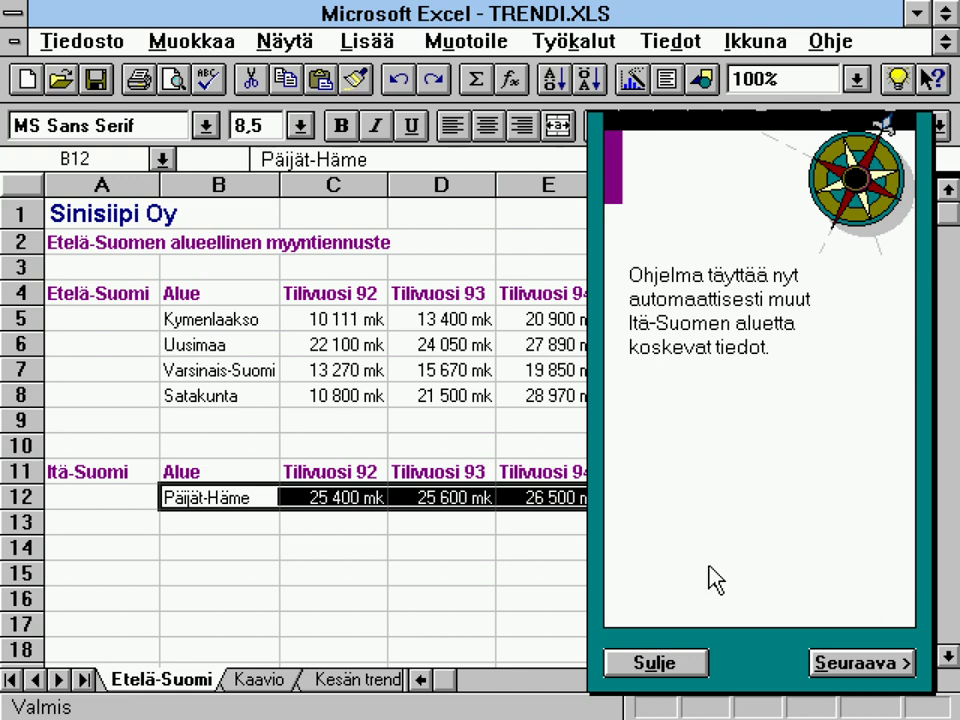
left_click(858, 664)
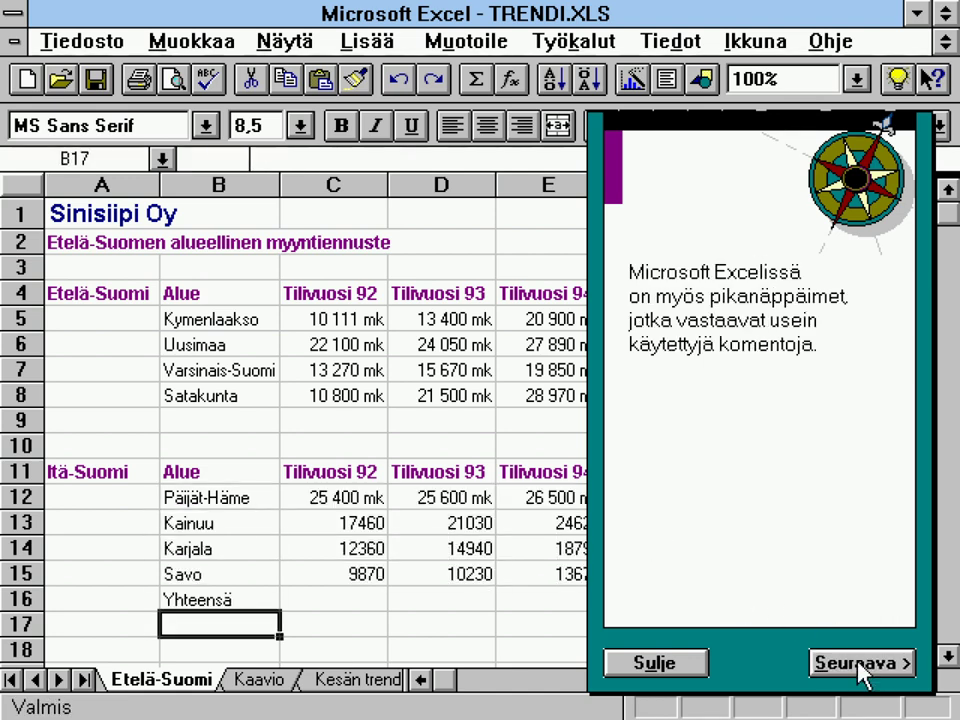
left_click(858, 665)
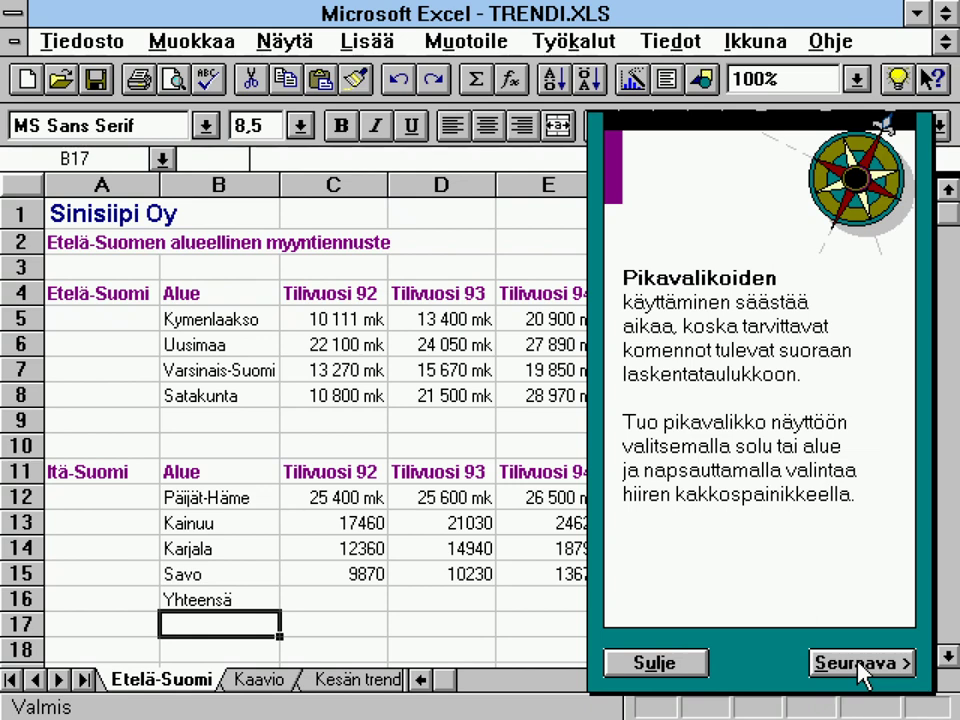
Step: Select row header 9 and choose Poista from its shortcut menu
left_click(858, 665)
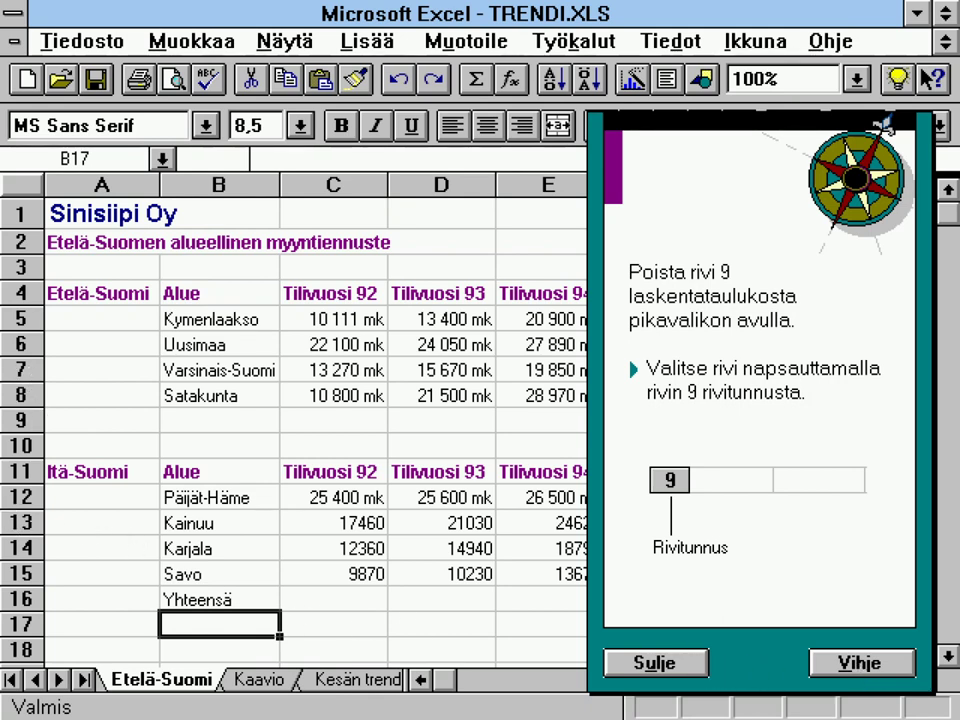
left_click(24, 420)
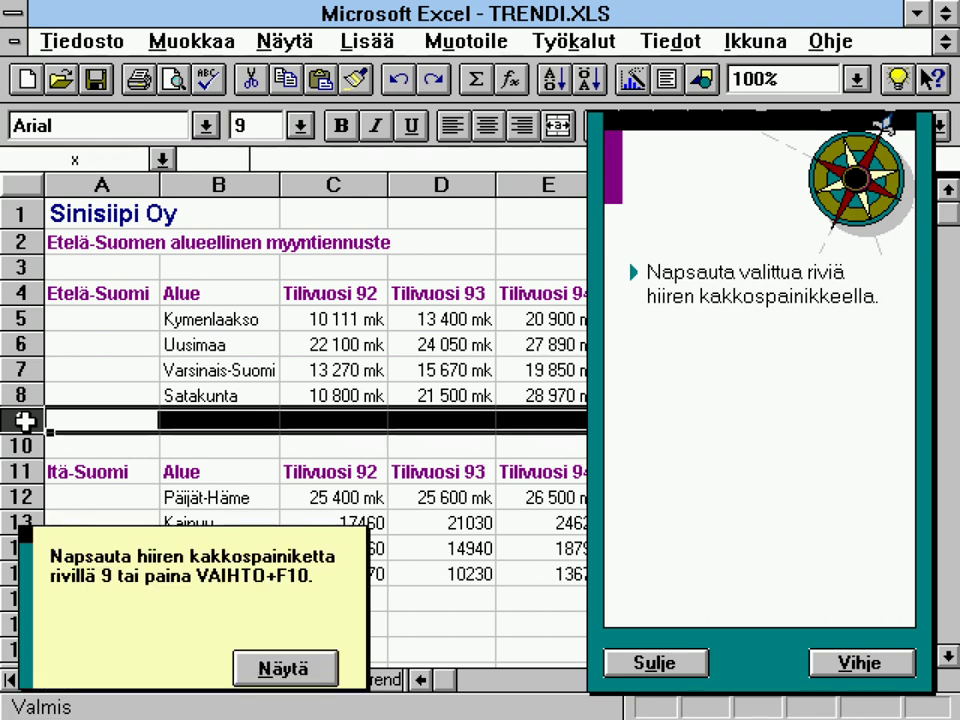
right_click(24, 420)
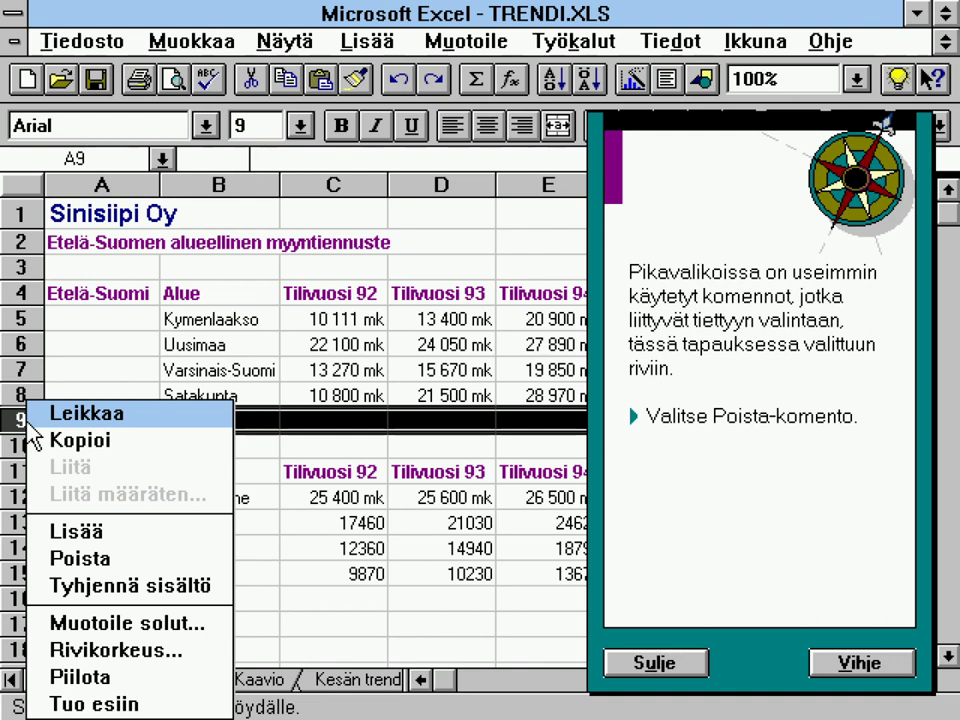
left_click(86, 558)
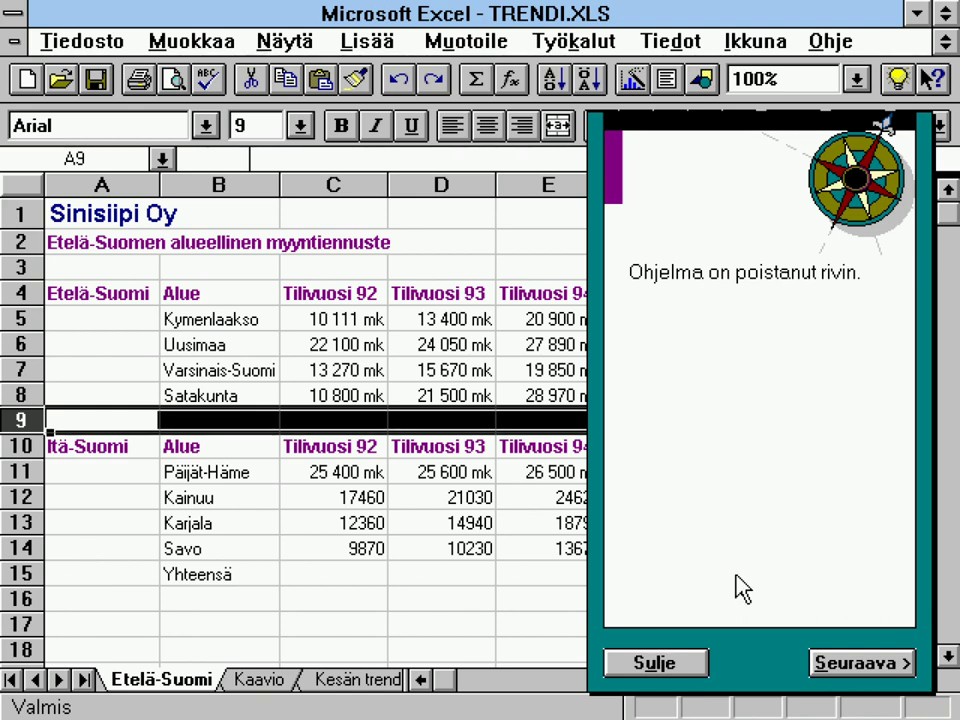
Step: Use AutoSum in C15 to enter =SUMMA(C11:C14), totalling 65 090 mk
left_click(836, 664)
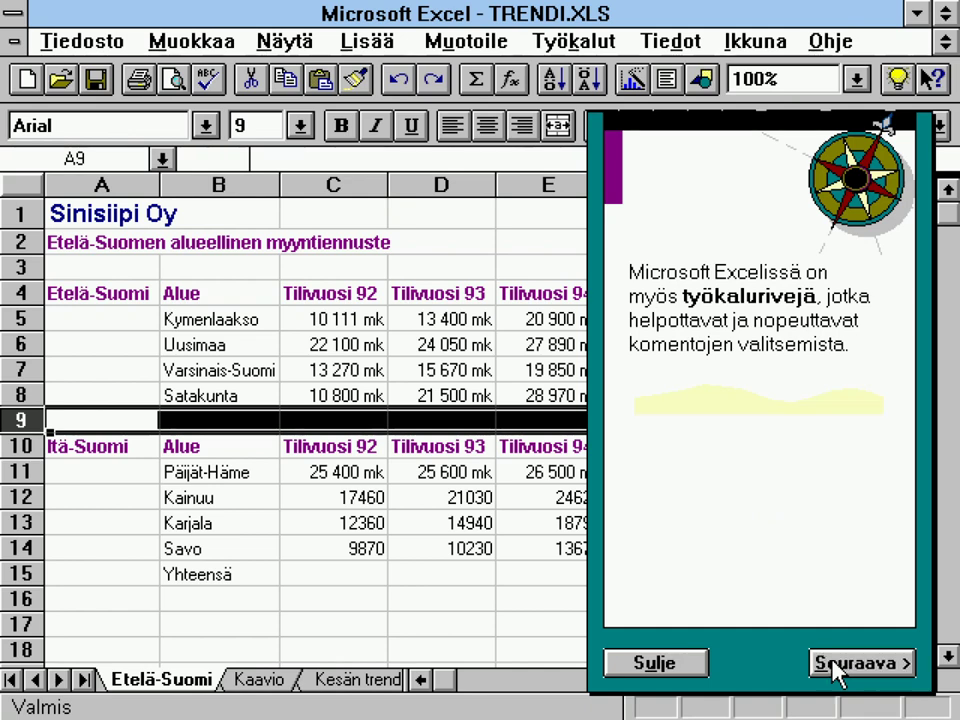
left_click(834, 665)
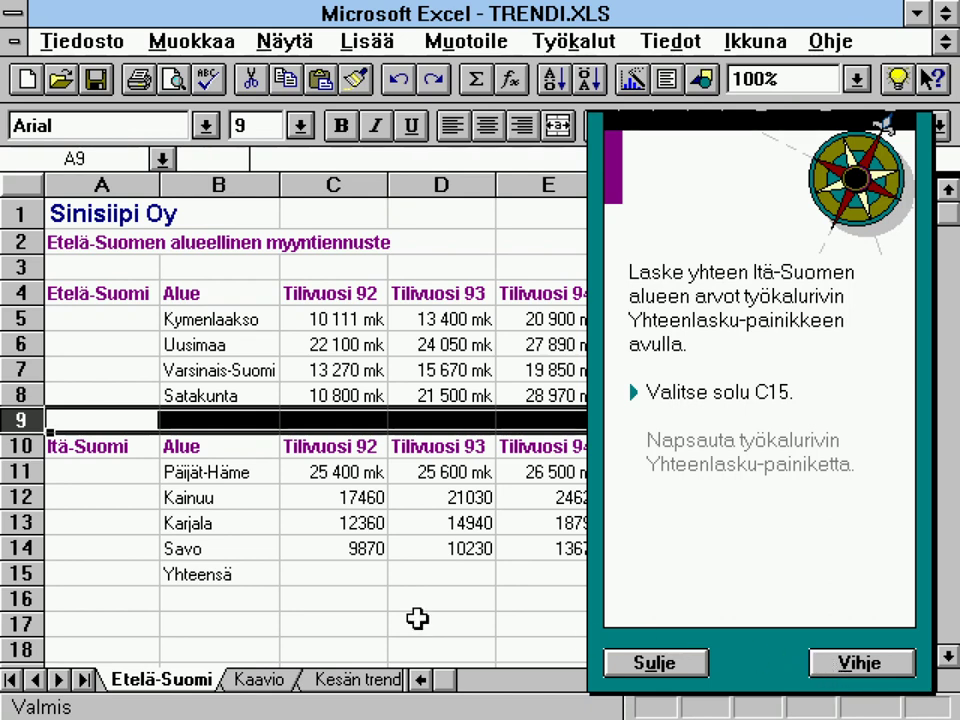
left_click(322, 580)
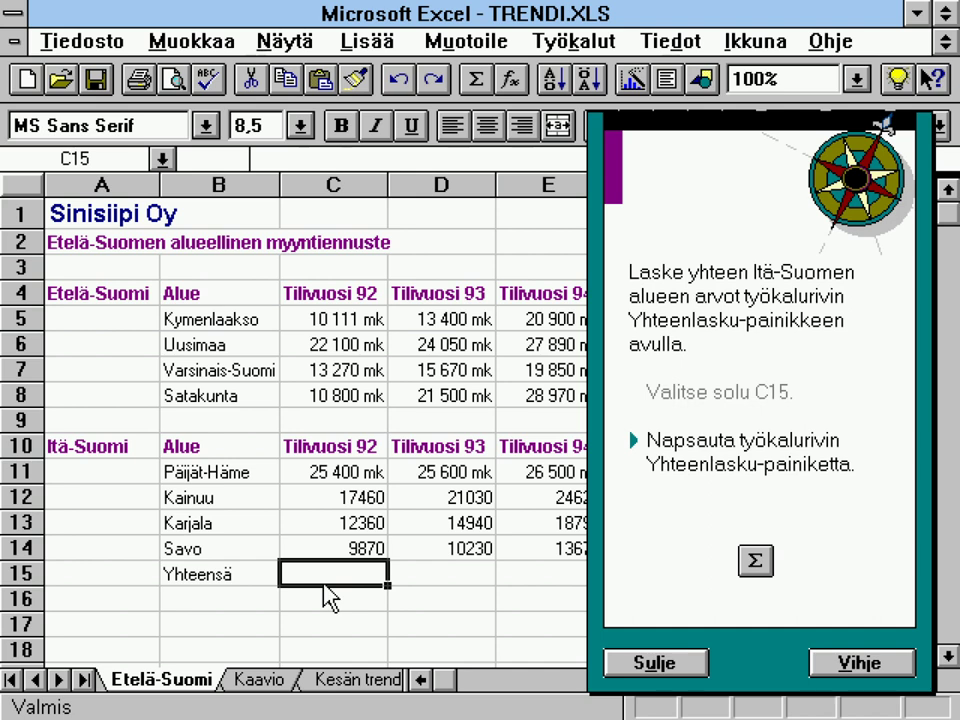
left_click(478, 80)
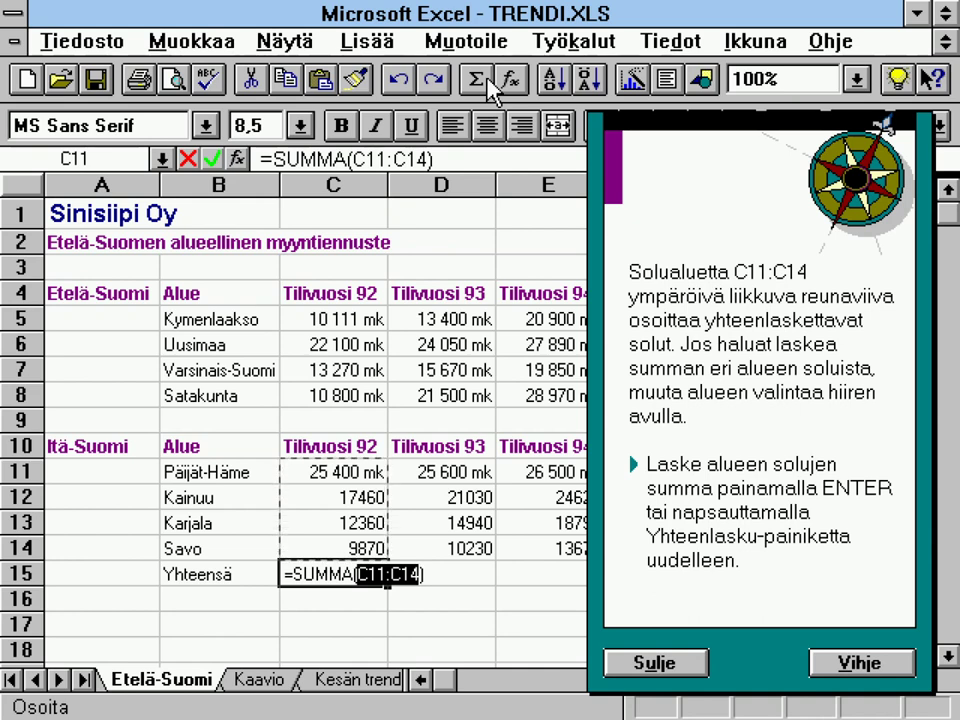
left_click(489, 82)
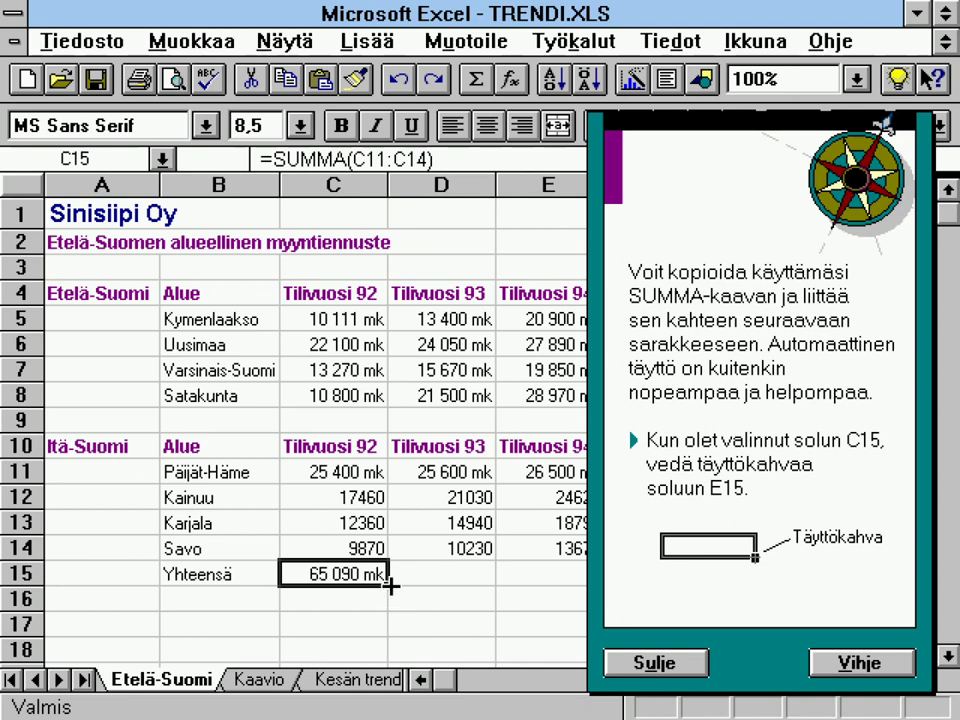
Step: Fill the C15 total formula into D15 and E15, giving 71 800 mk and 83 580 mk
left_click_drag(387, 585, 511, 588)
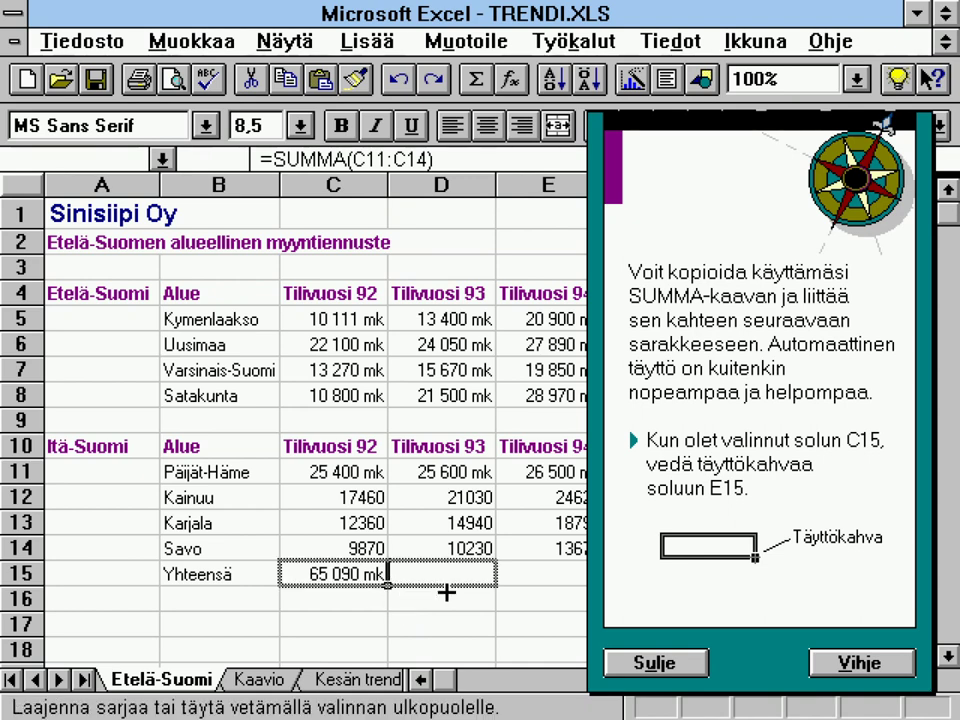
left_click_drag(511, 588, 568, 578)
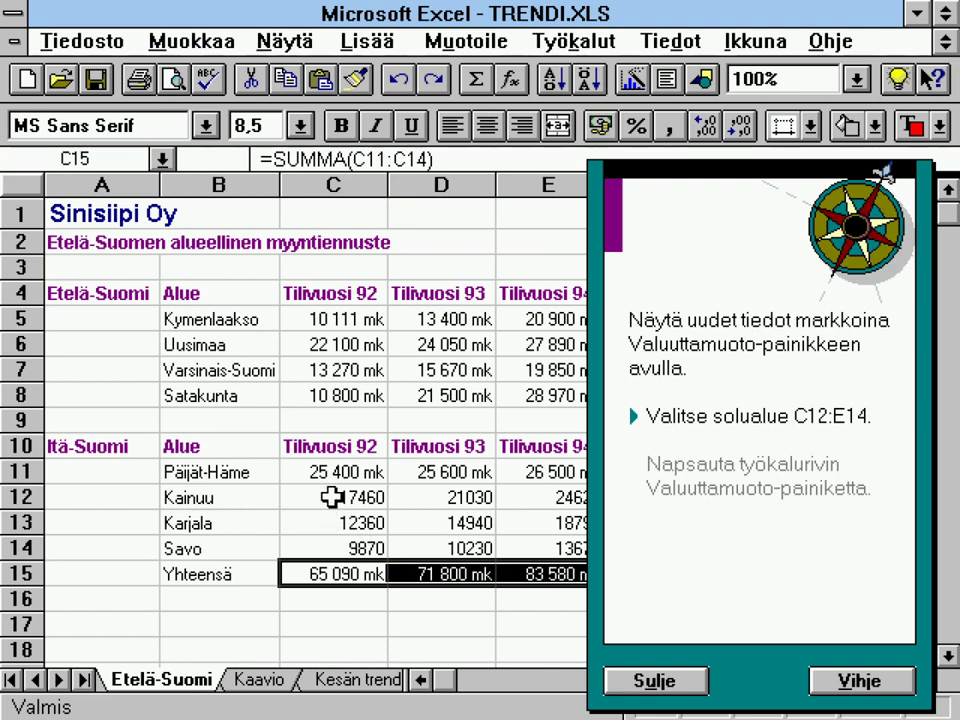
Step: Format C12:E14 as currency with no decimals (e.g. 17 460 mk), then go to the next page
left_click(331, 497)
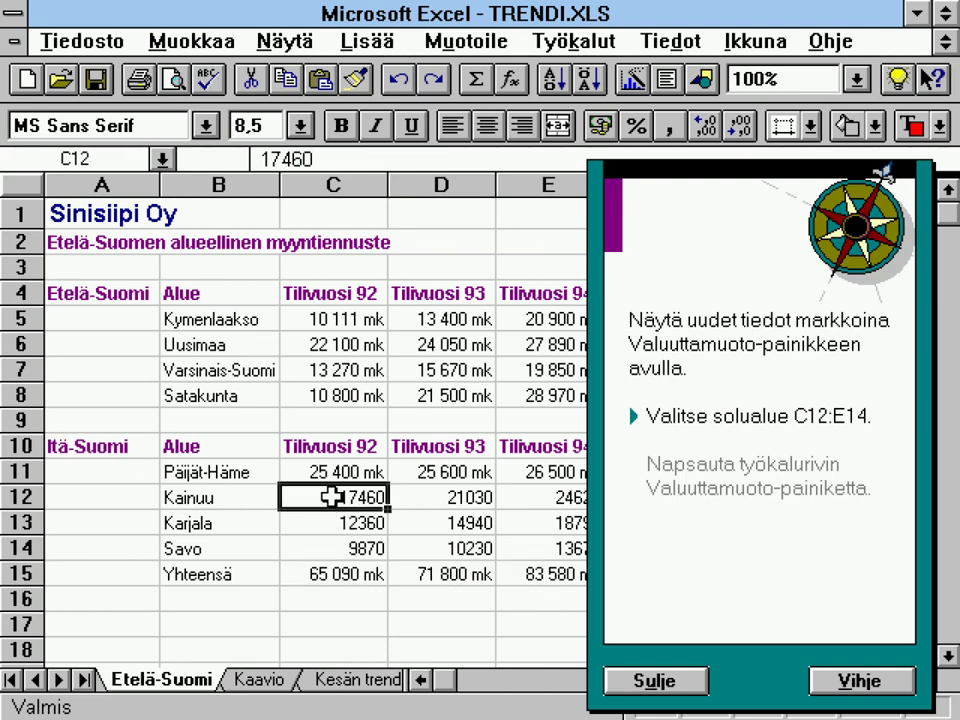
left_click_drag(331, 497, 532, 543)
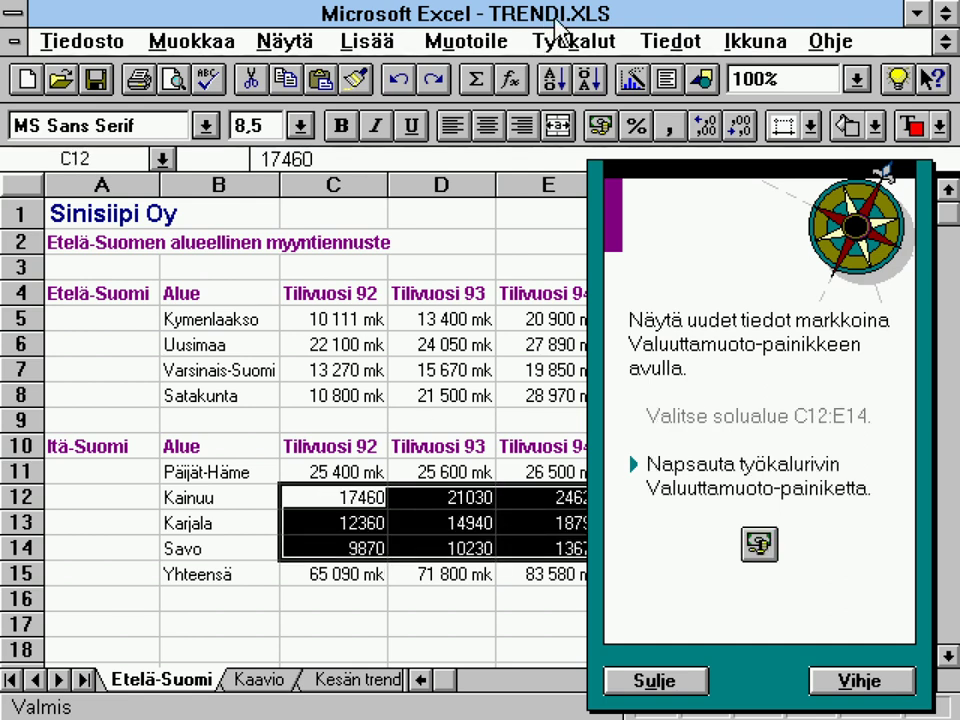
left_click(603, 127)
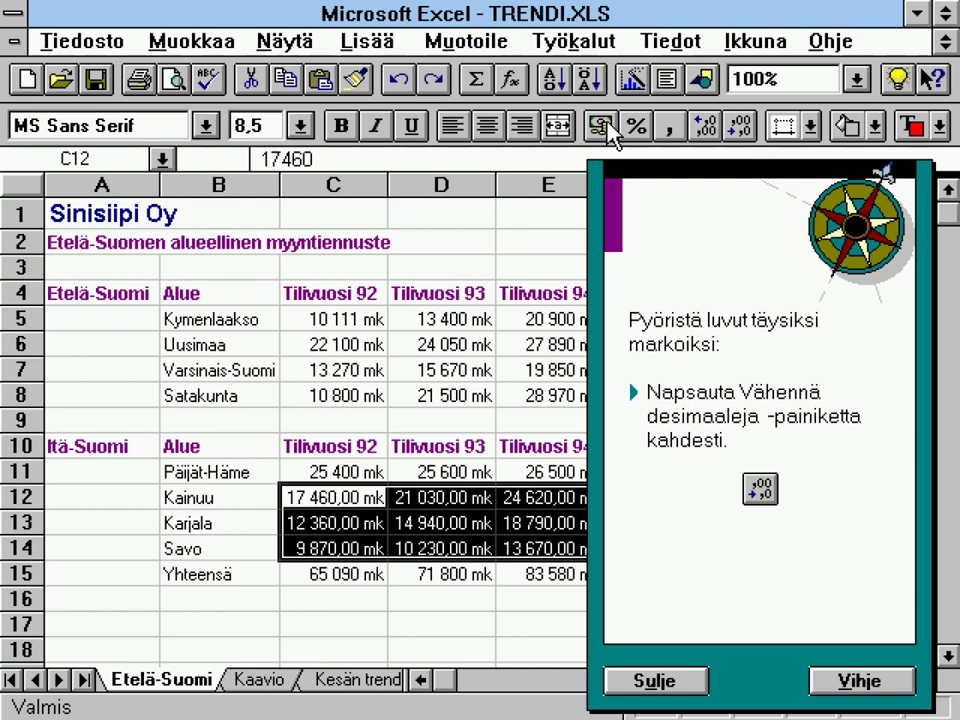
left_click(736, 128)
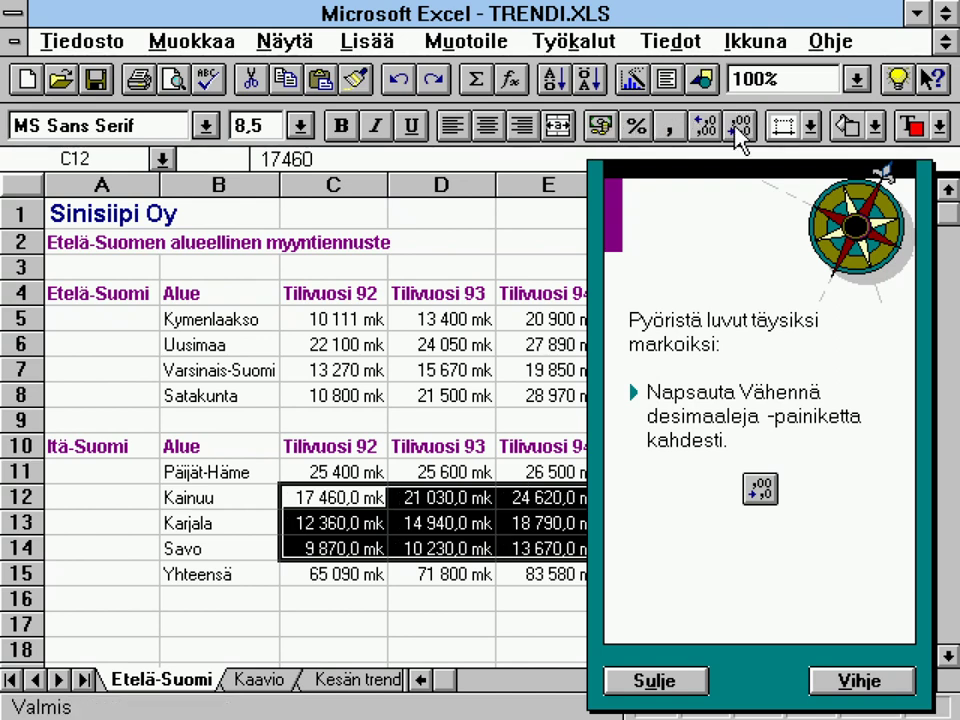
left_click(737, 128)
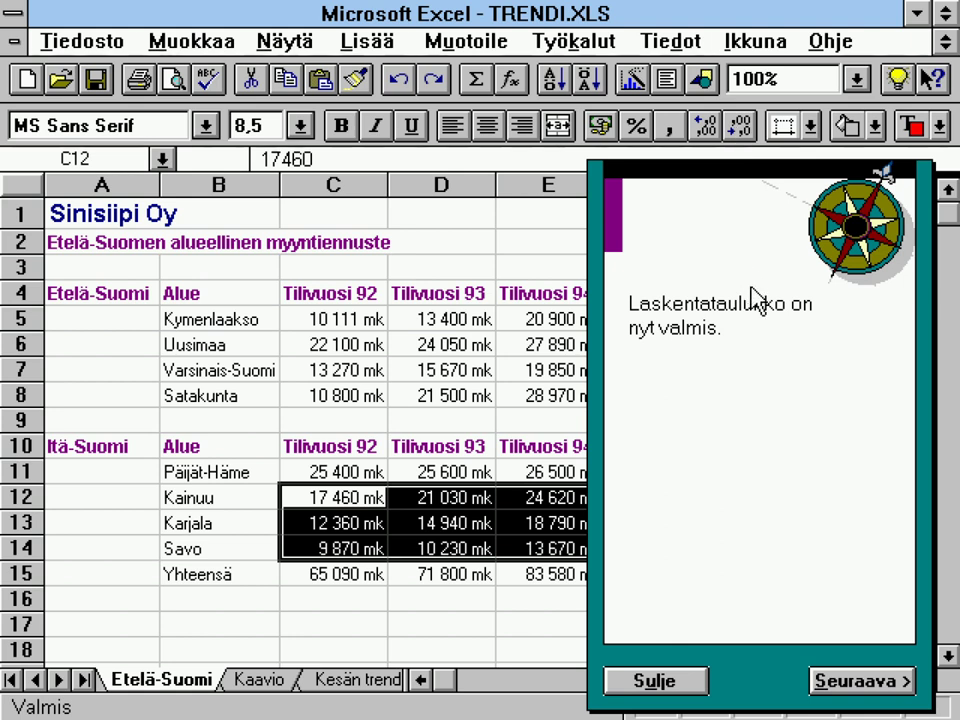
left_click(822, 683)
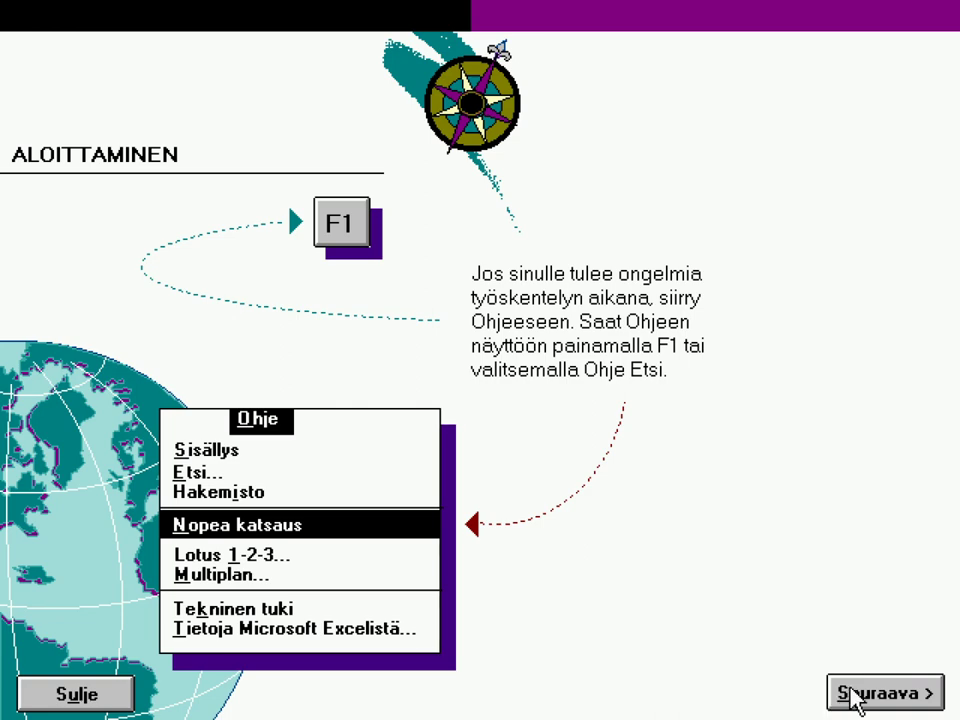
Step: Close the Aloittaminen summary and start the Uudet ominaisuudet lesson from the Nopea katsaus menu
left_click(852, 698)
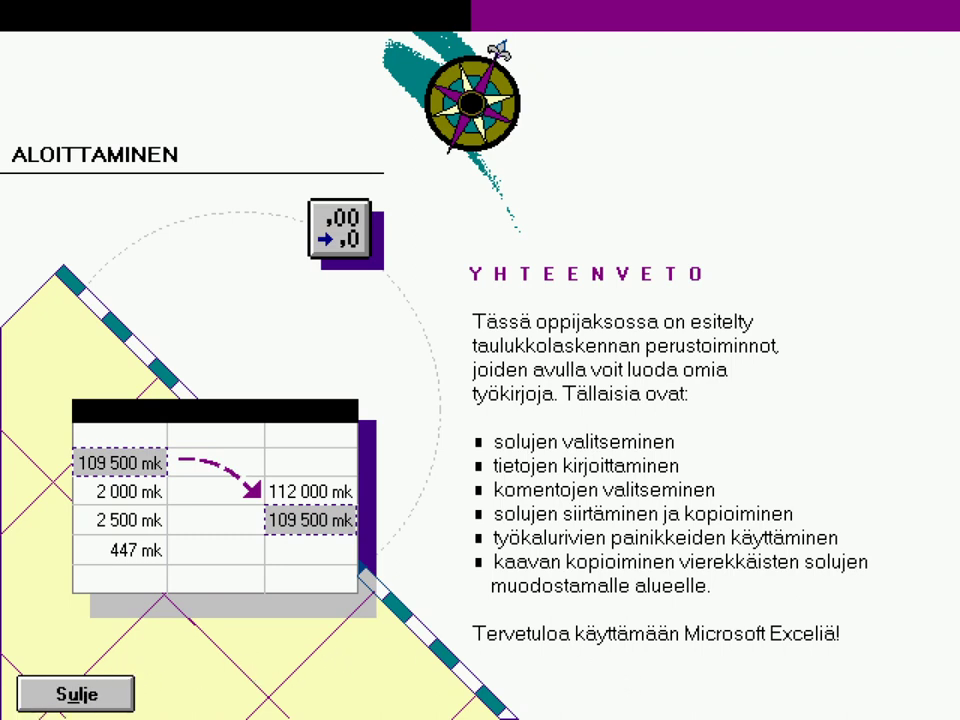
left_click(82, 702)
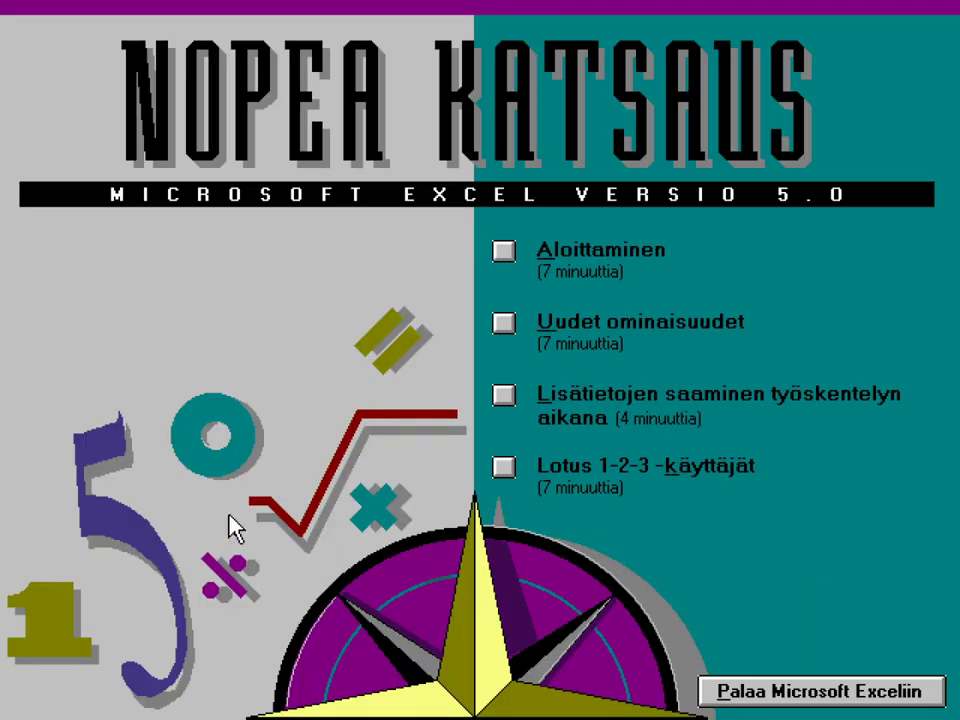
left_click(504, 323)
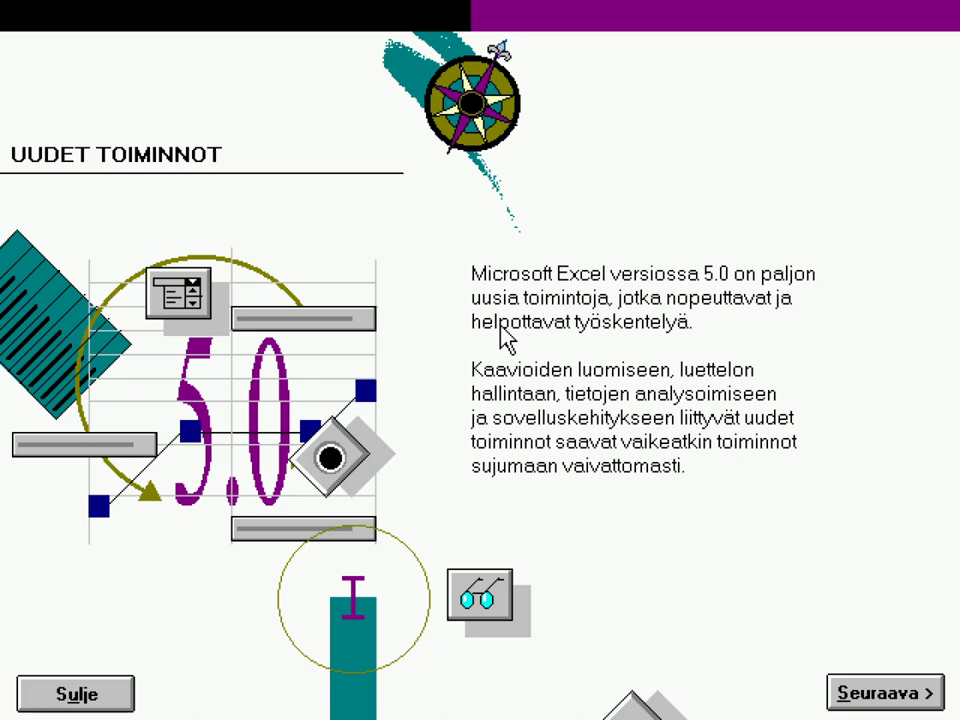
Step: Page through the workbook and tabbed-dialog pages to 'Siirtäminen ja kopioiminen' in MYYNTI93.XLS
left_click(843, 692)
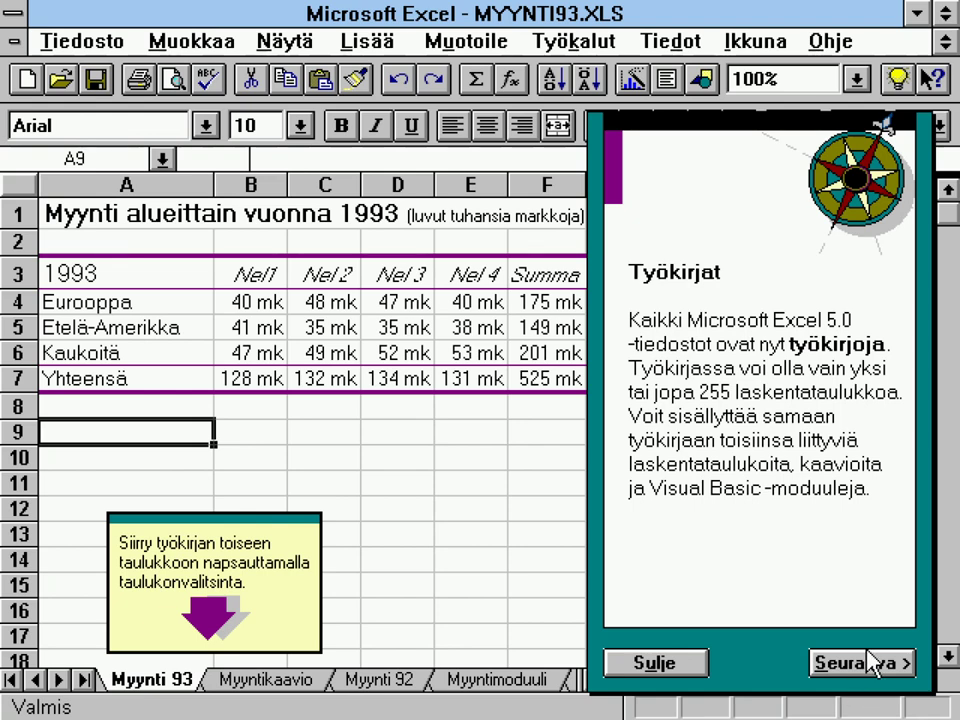
left_click(870, 663)
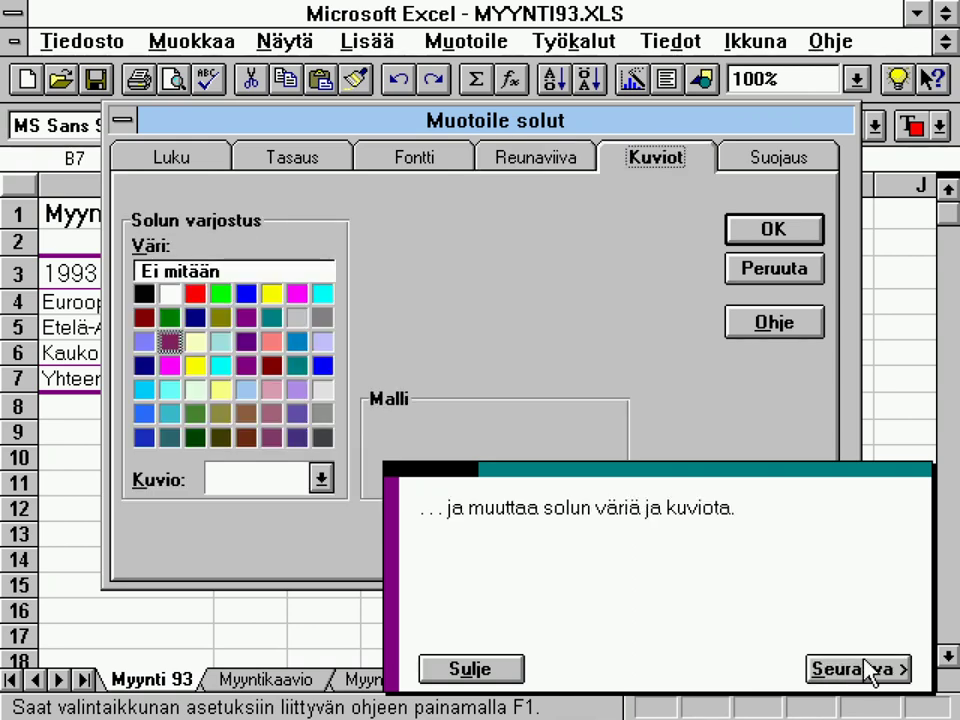
left_click(866, 670)
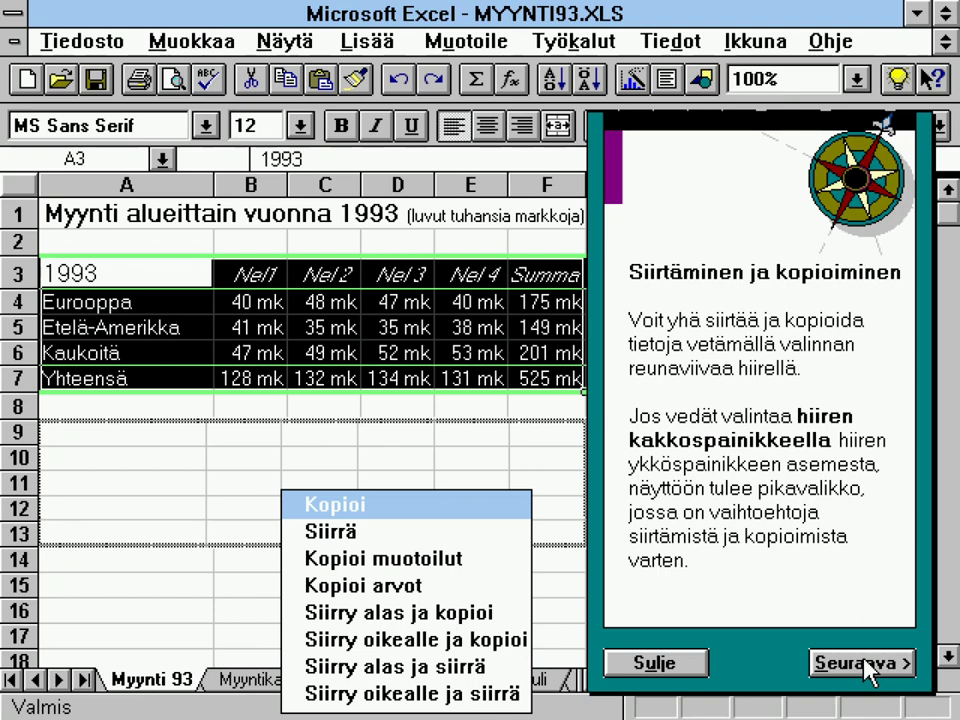
Step: Run the copy, in-cell editing and Function Wizard demos, putting =KESKIARVO(B10:B12) in B13
left_click(862, 663)
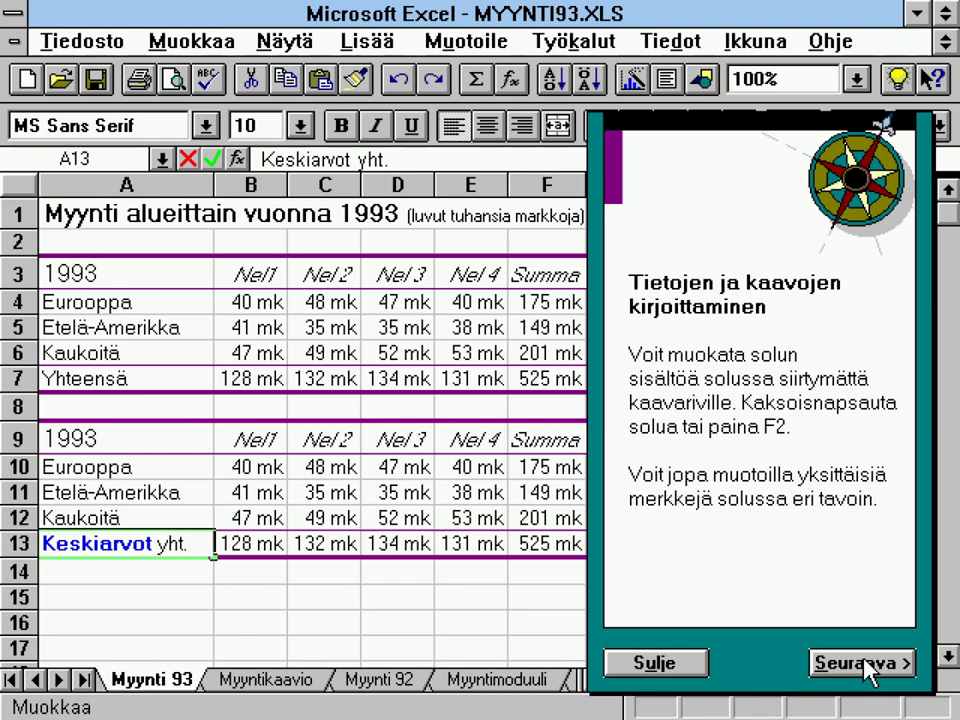
left_click(862, 664)
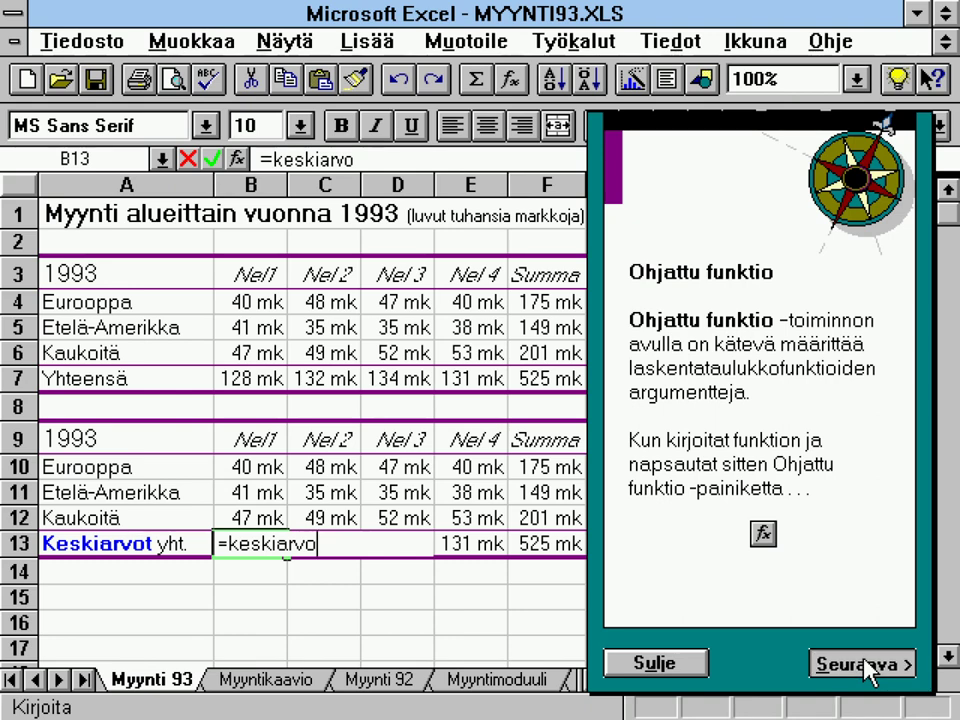
left_click(866, 663)
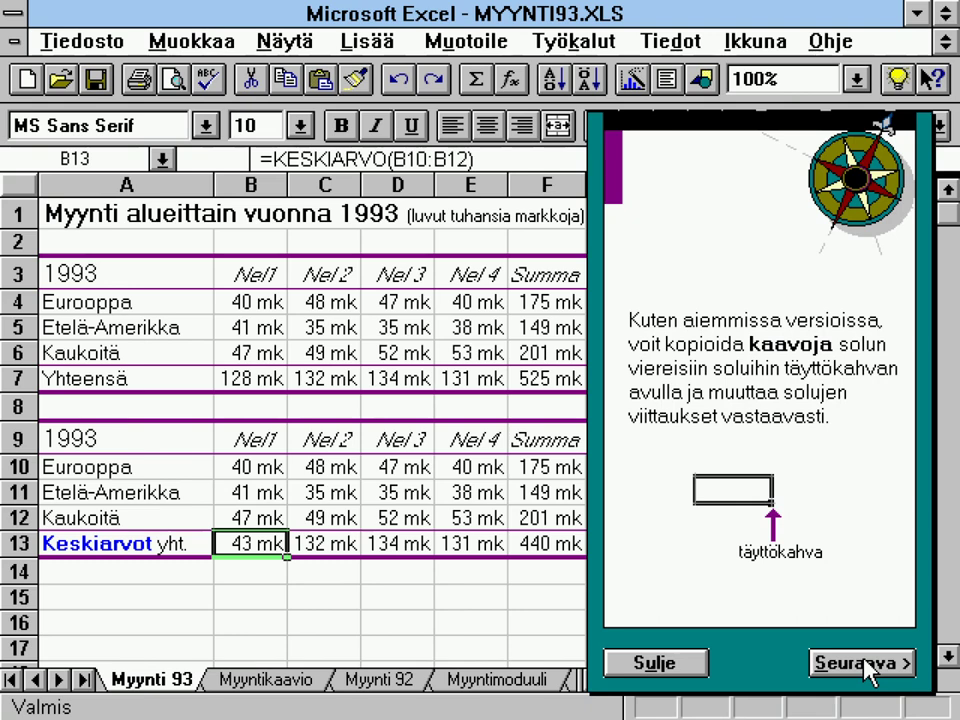
Step: Copy the average across row 13 (44, 45, 44, 175 mk) and trace F13's precedents
left_click(862, 663)
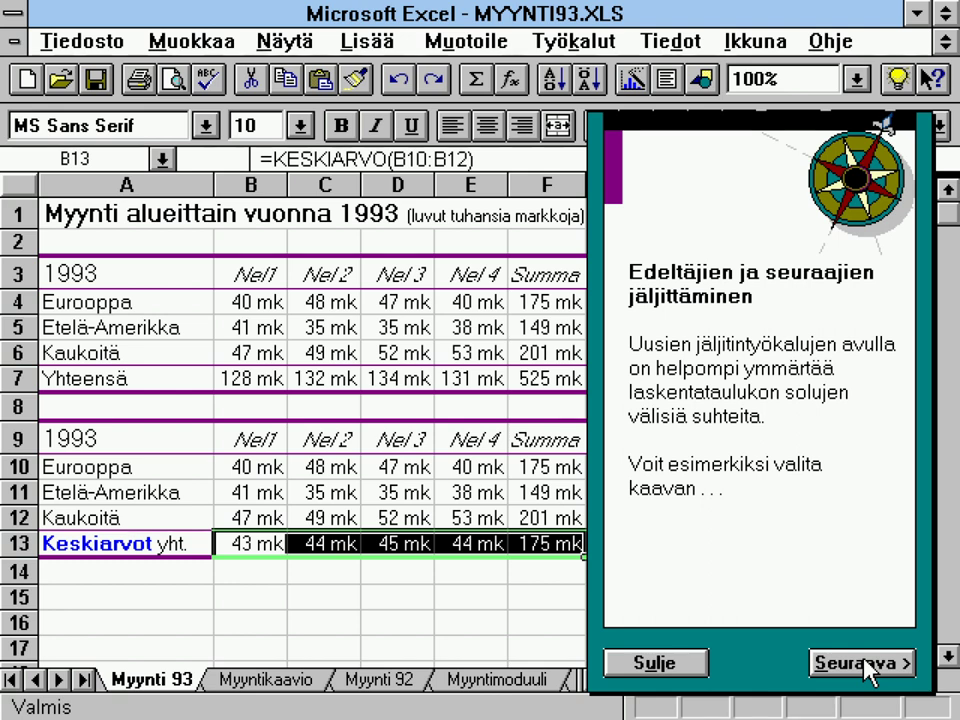
left_click(862, 663)
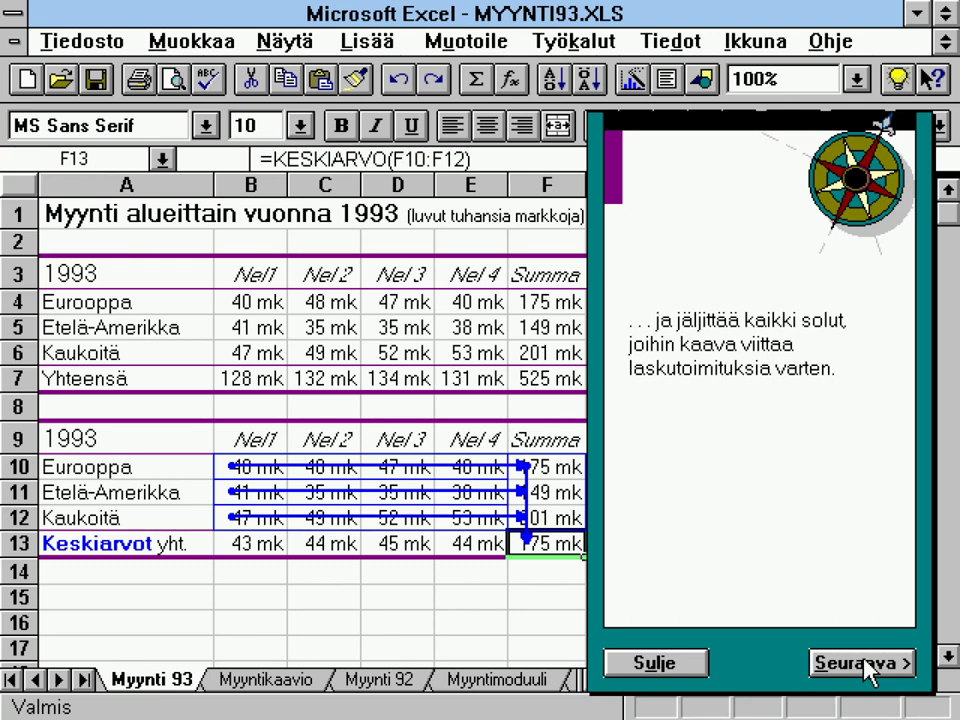
left_click(862, 663)
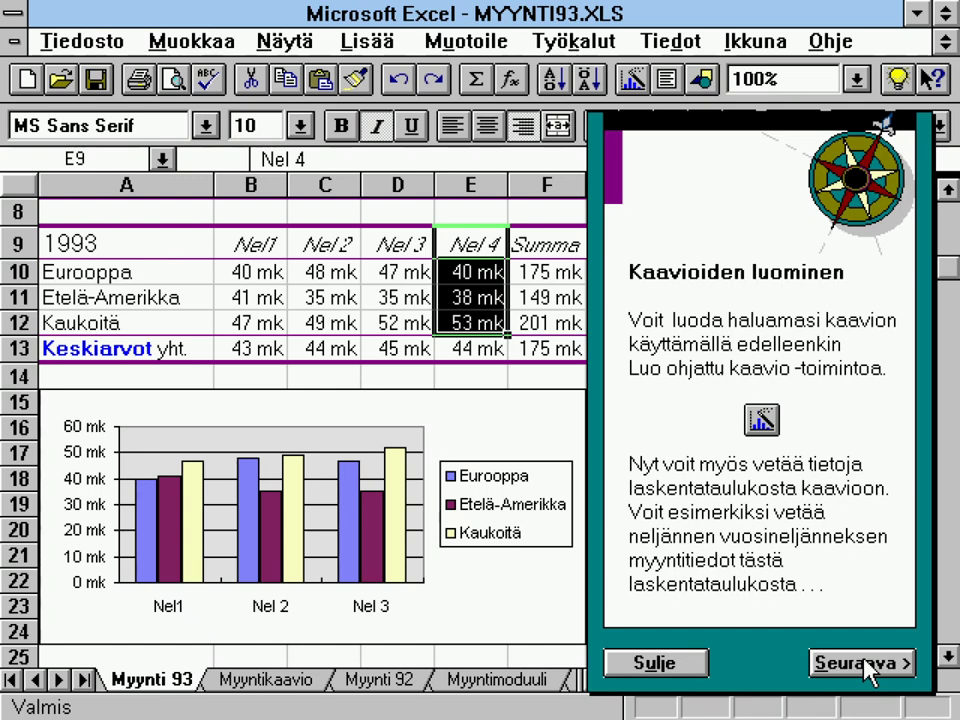
Step: Extend the chart to Nel1–Nel4 and add a Kaukoitä linear trendline, reaching the OLE page
left_click(862, 663)
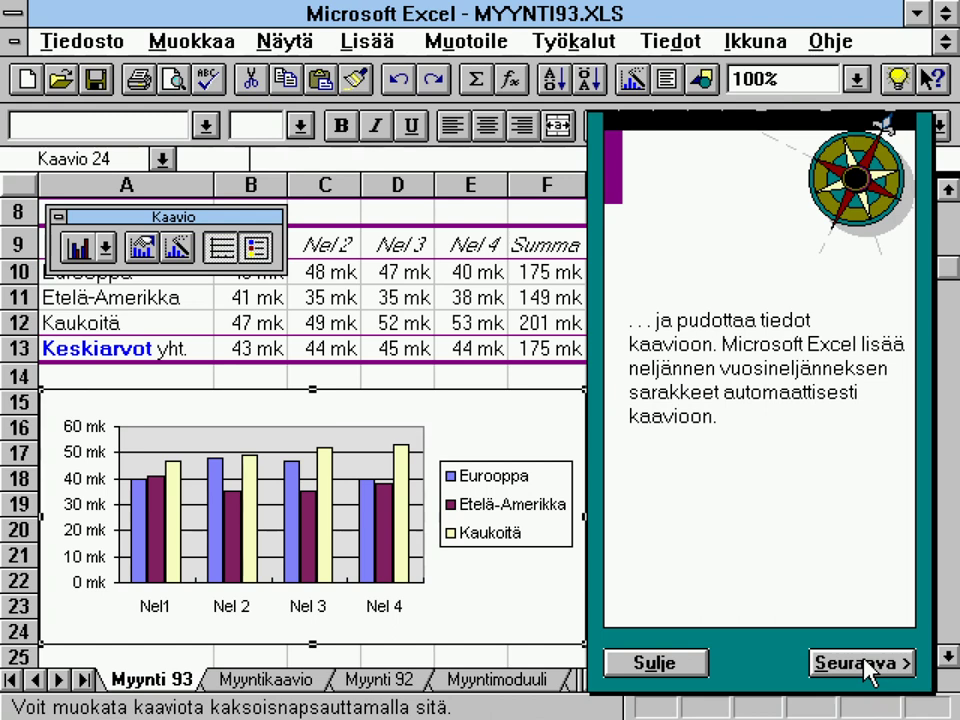
left_click(866, 673)
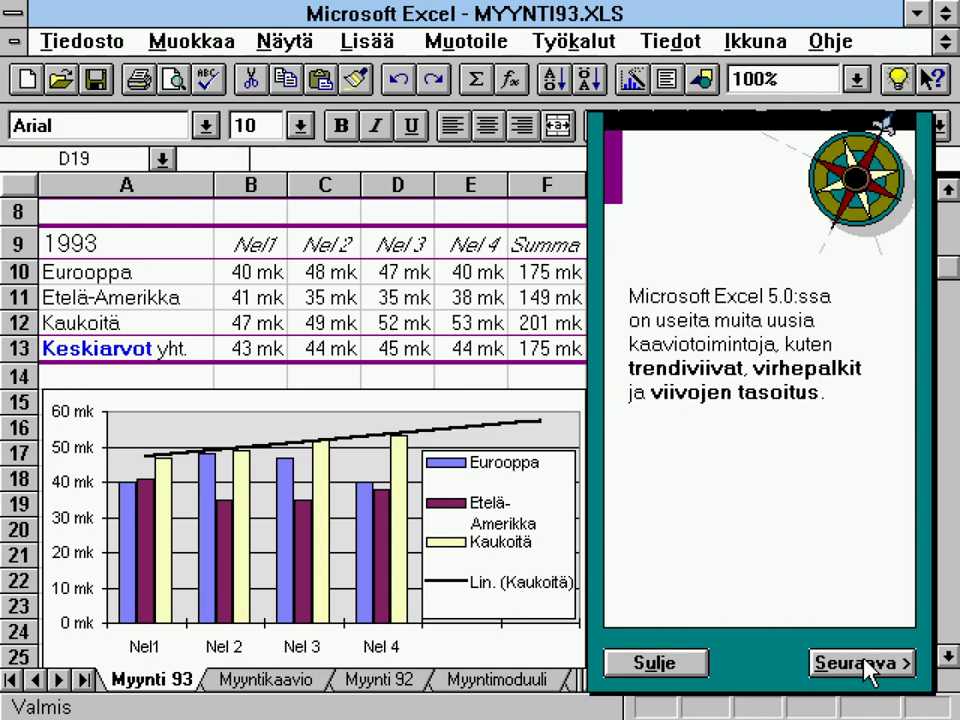
left_click(866, 673)
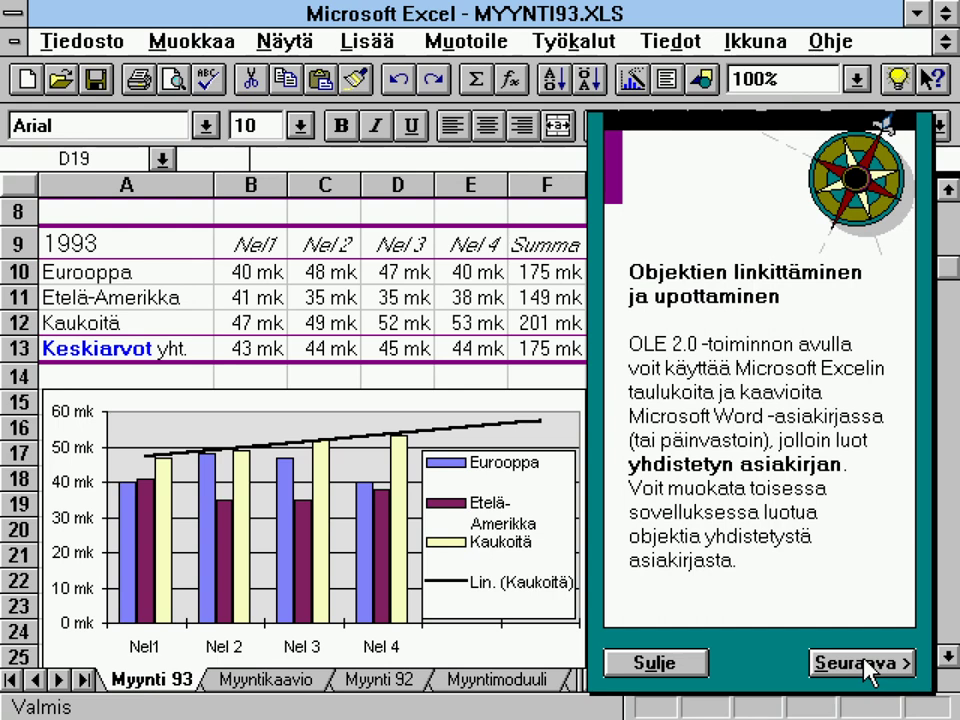
Step: AutoFilter Myynnit to Meijerituotteet, show all rows, then sort by Tuote, Vuosi and Myyjä
left_click(866, 663)
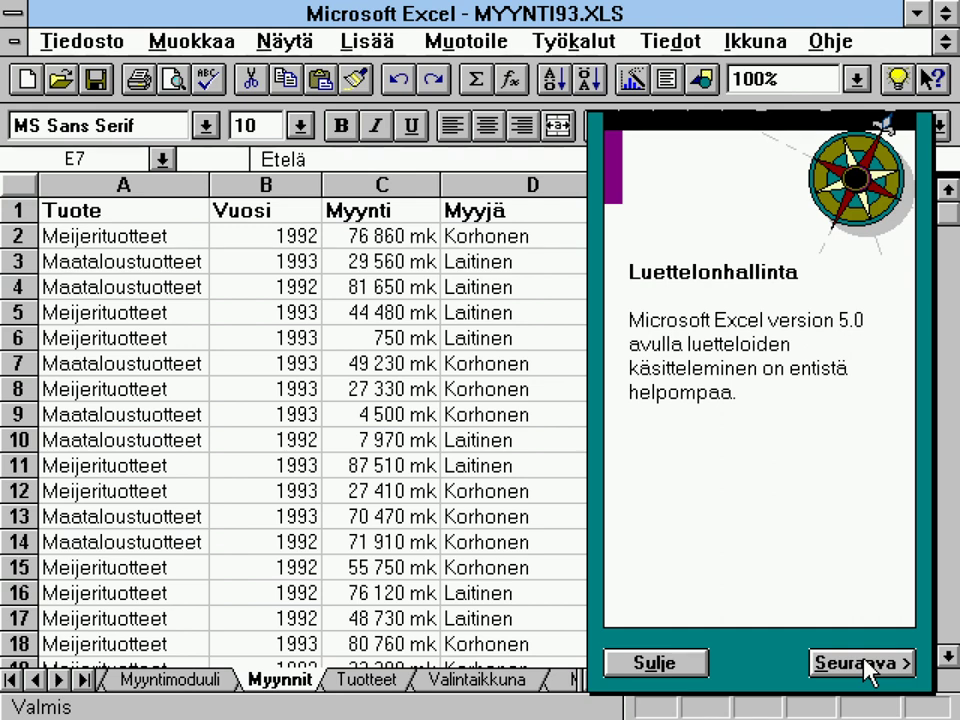
left_click(866, 668)
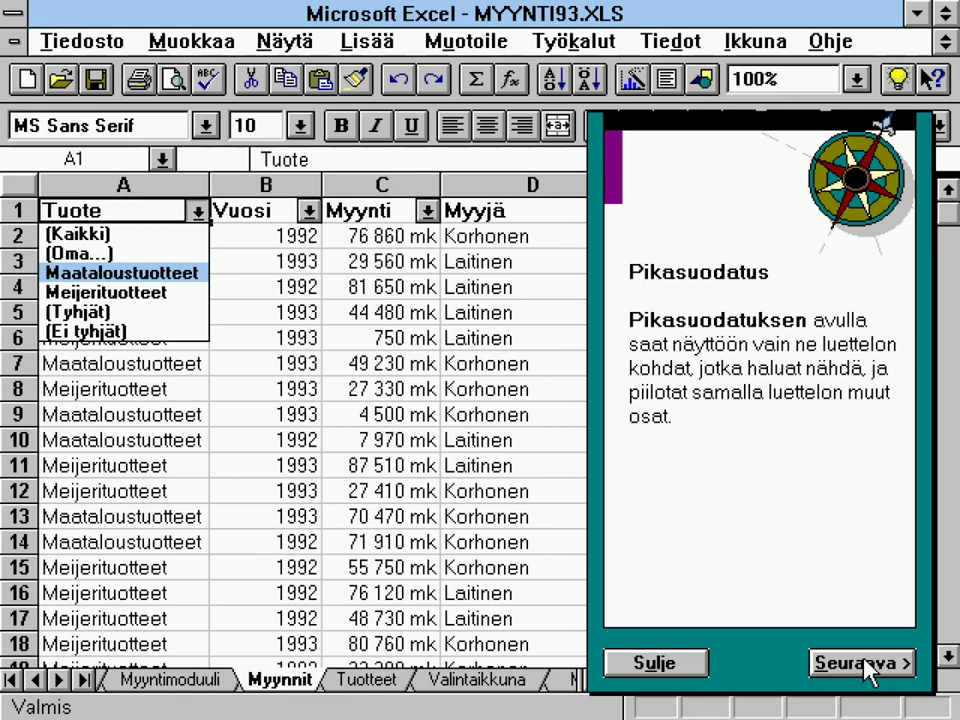
left_click(866, 664)
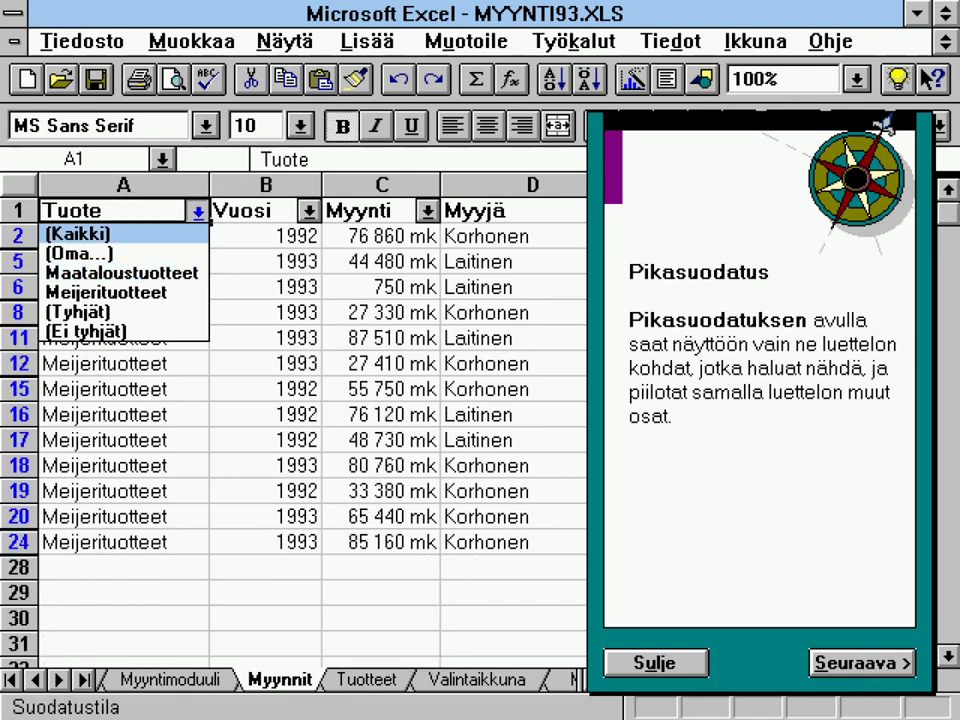
left_click(866, 664)
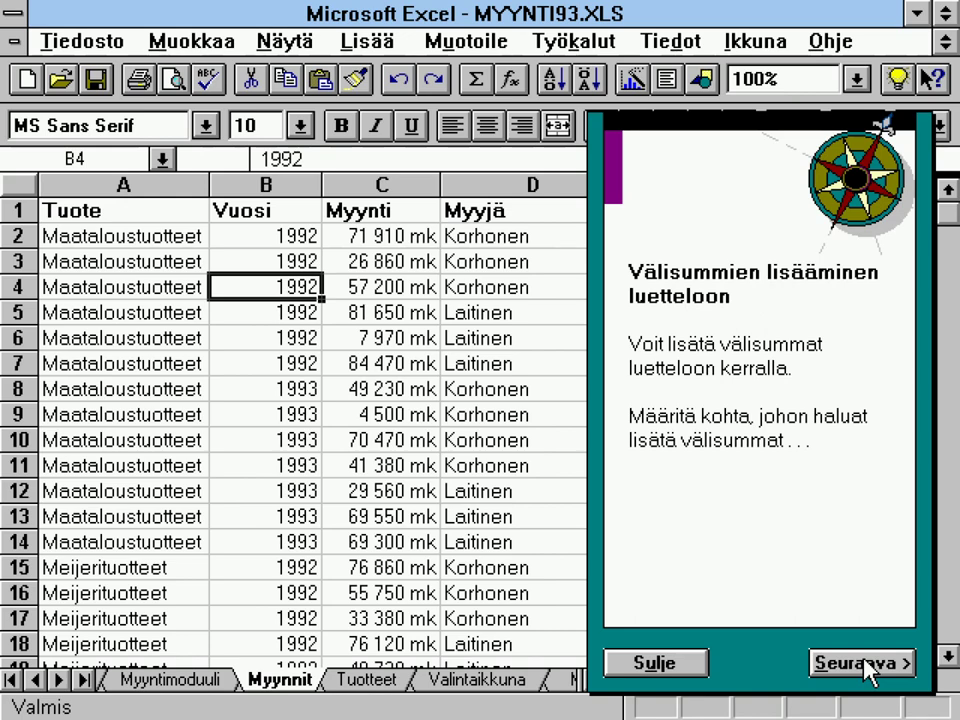
Step: Run the Data > Subtotals demo on the sorted list and reach the Pivot-taulukot page
left_click(862, 663)
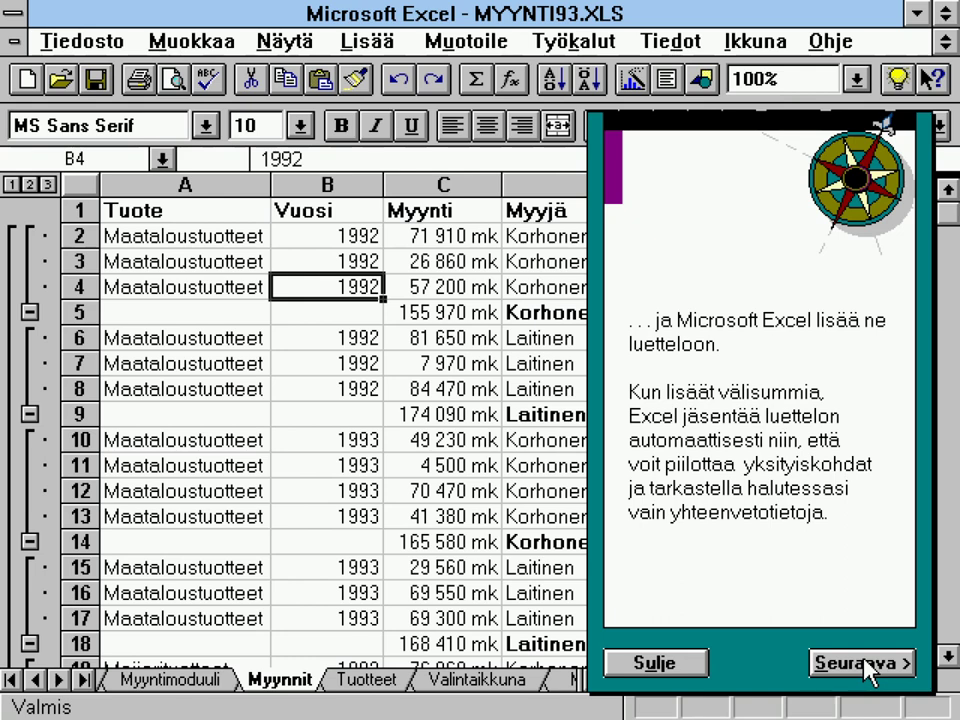
left_click(866, 664)
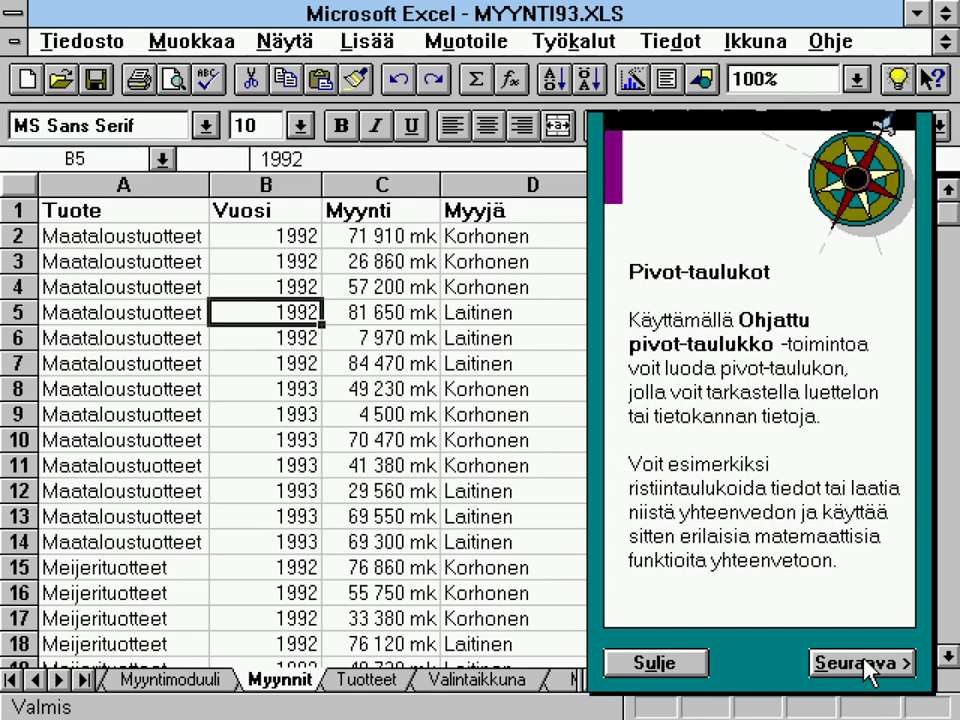
Step: Build a Summa Myynti pivot by Myyjä and Tuote, split it by Vuosi, then reach Microsoft Query
left_click(866, 665)
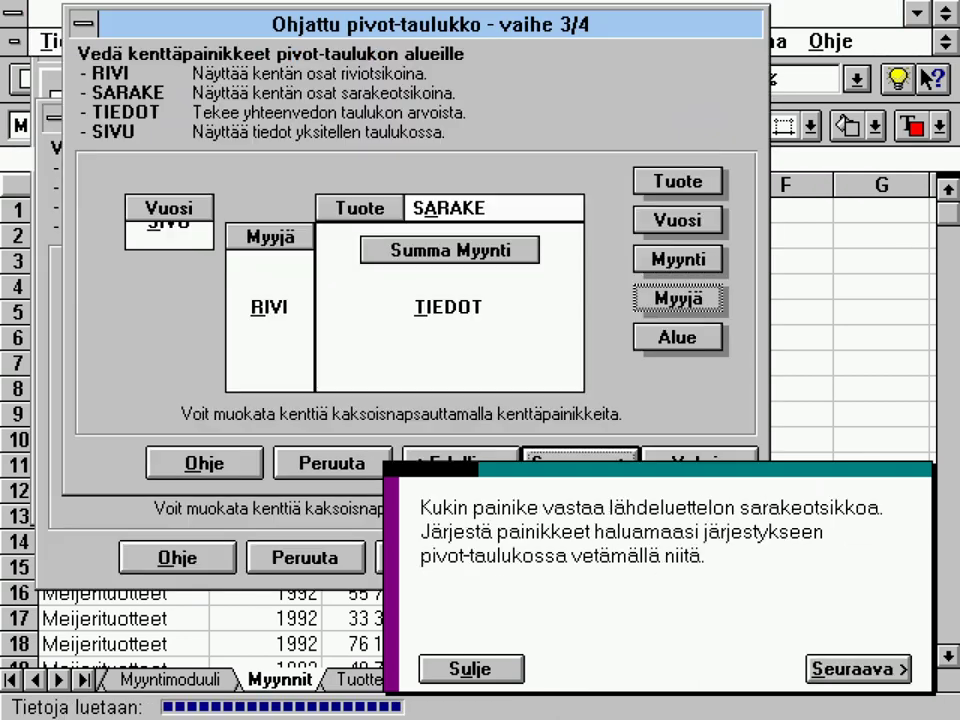
left_click(866, 668)
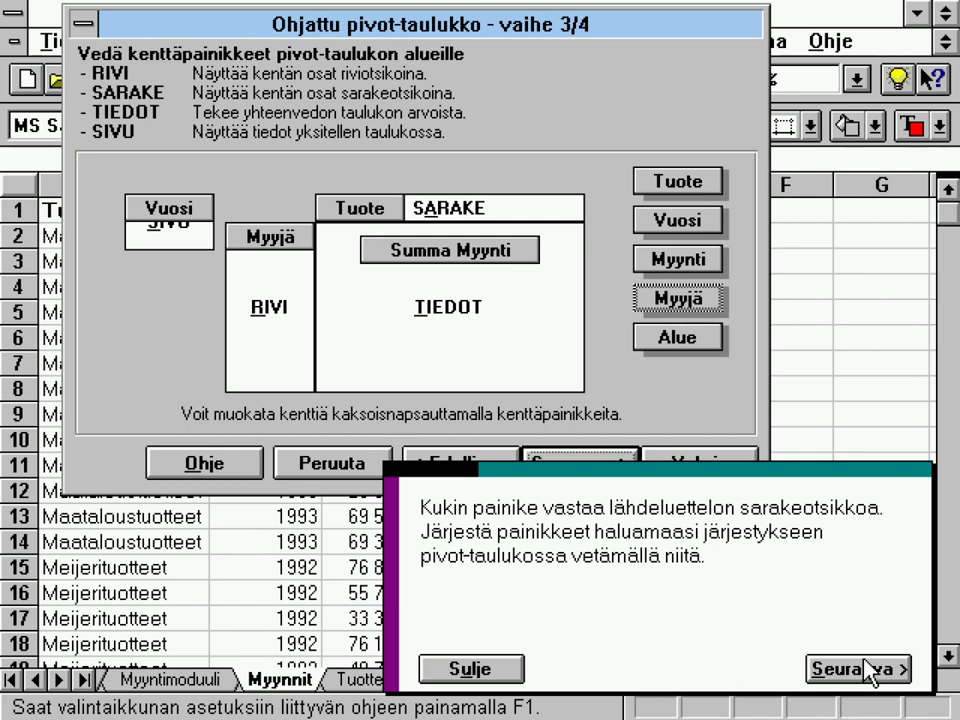
left_click(866, 668)
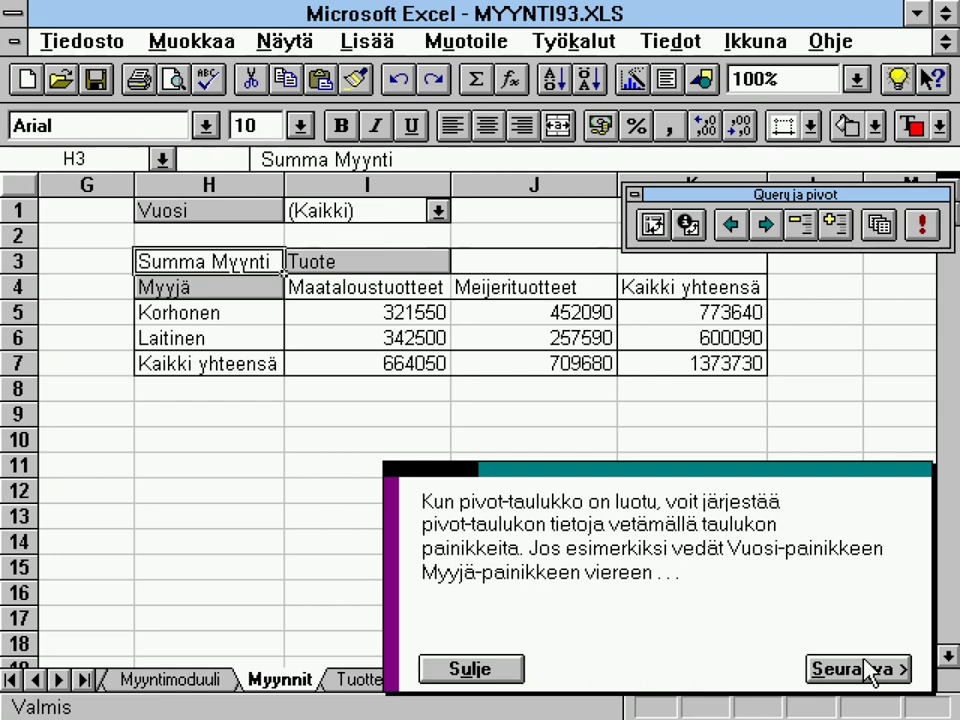
left_click(866, 664)
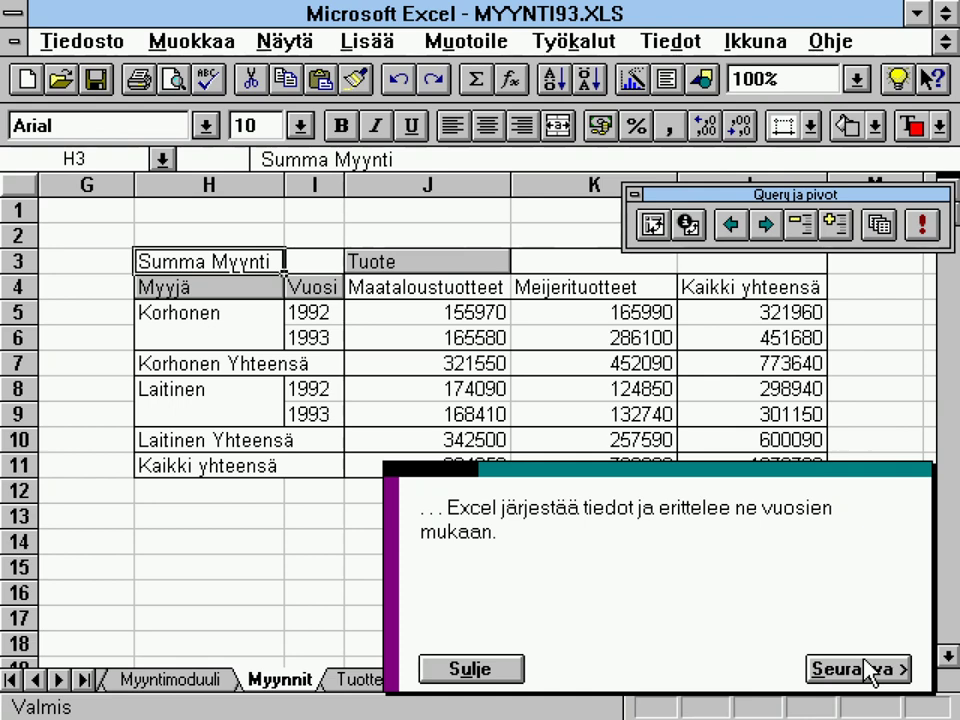
left_click(868, 670)
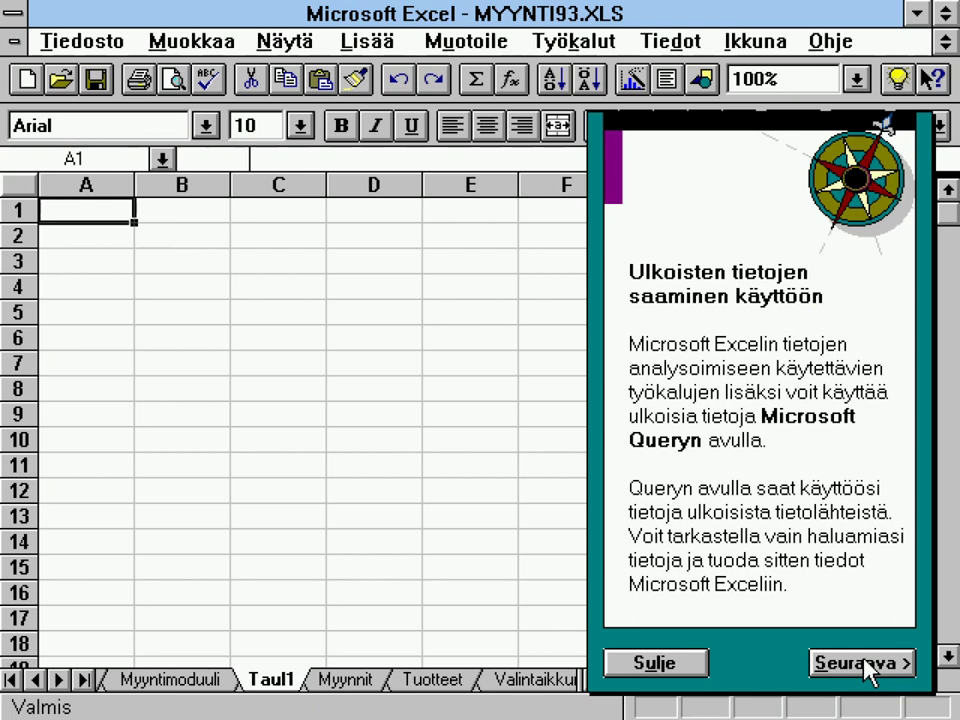
Step: Advance past the Data menu Text to Columns demo and the module page to the Valintaikkuna dialog sheet
left_click(868, 670)
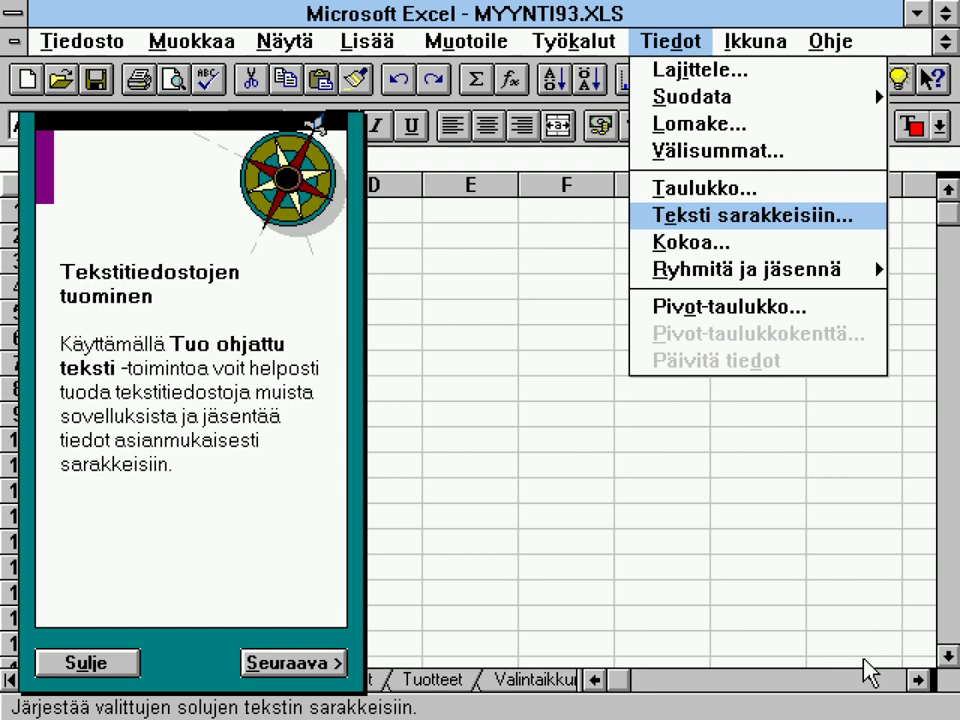
left_click(270, 664)
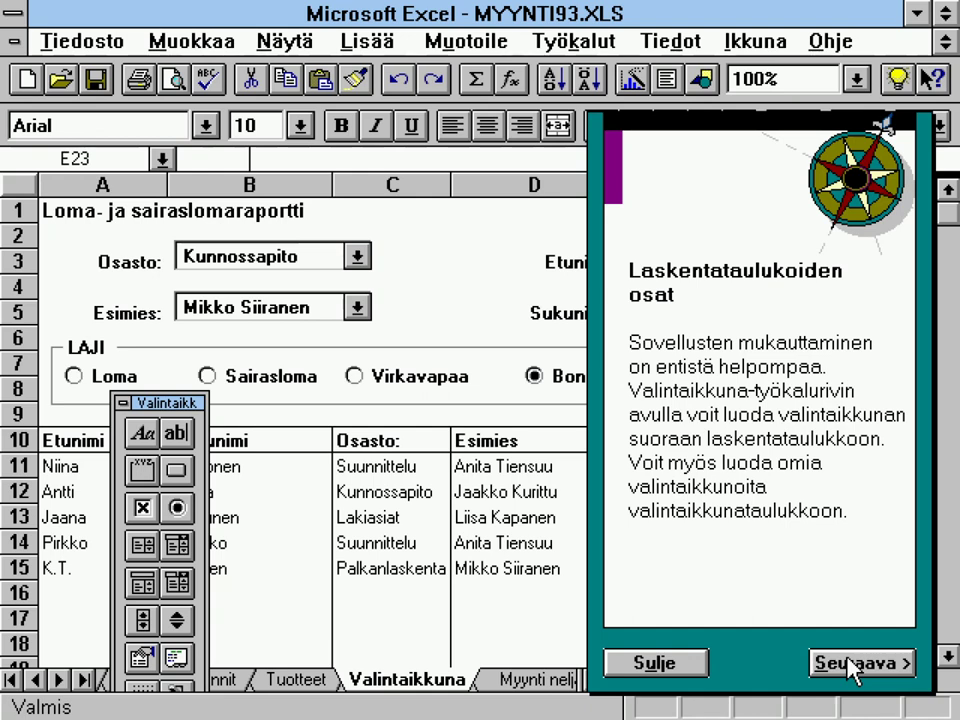
Step: Page through the Help-on-top and PÄIVÄ function-help demos to the UUDET OMINAISUUDET summary
left_click(848, 663)
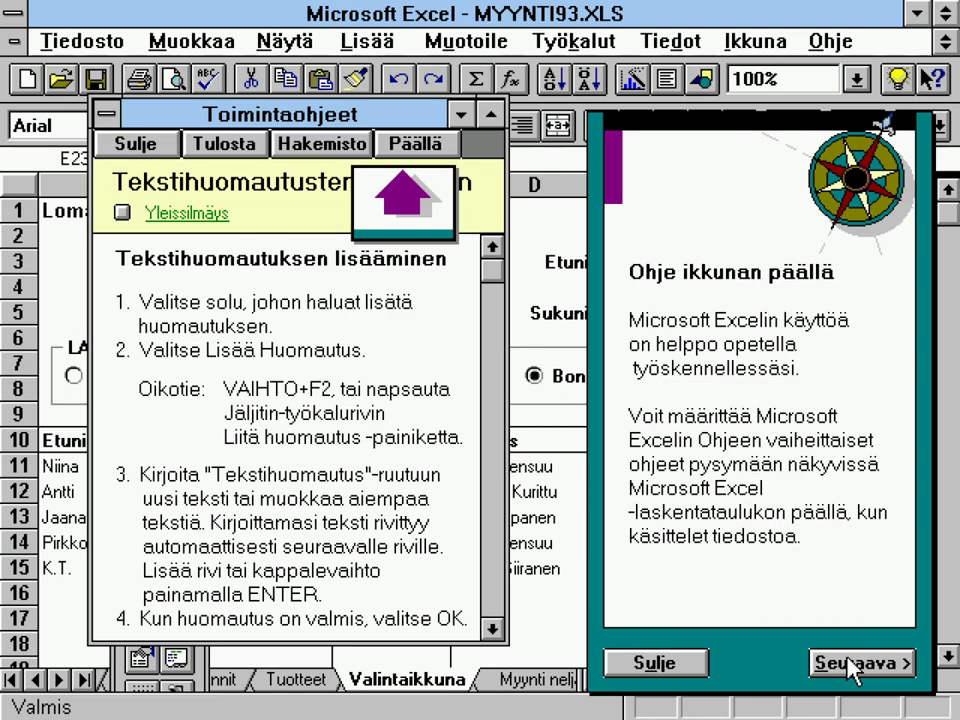
left_click(848, 663)
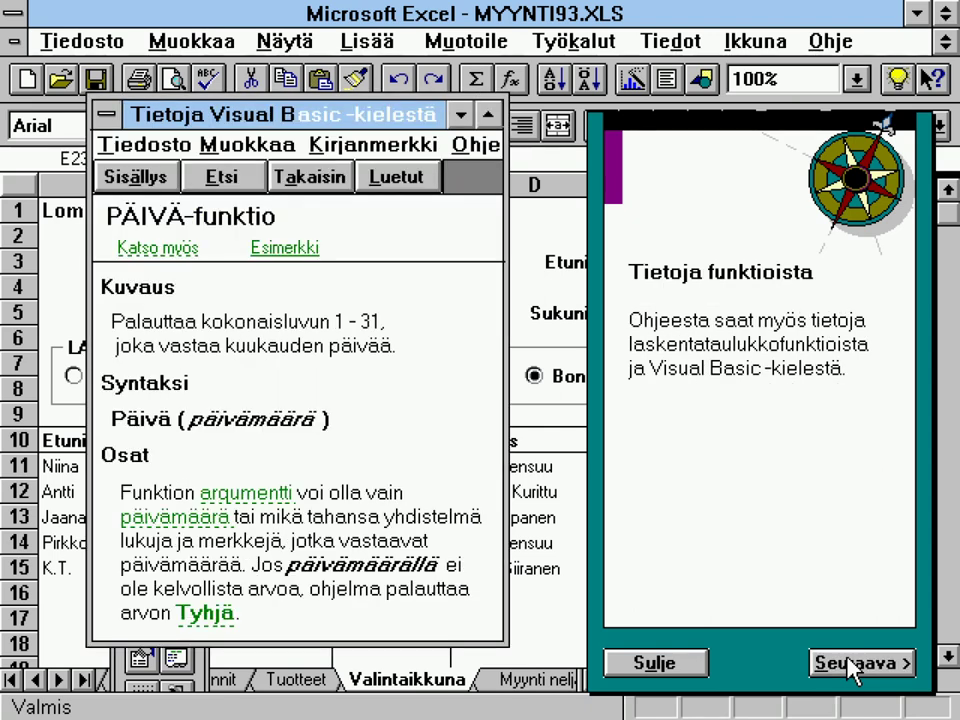
left_click(848, 665)
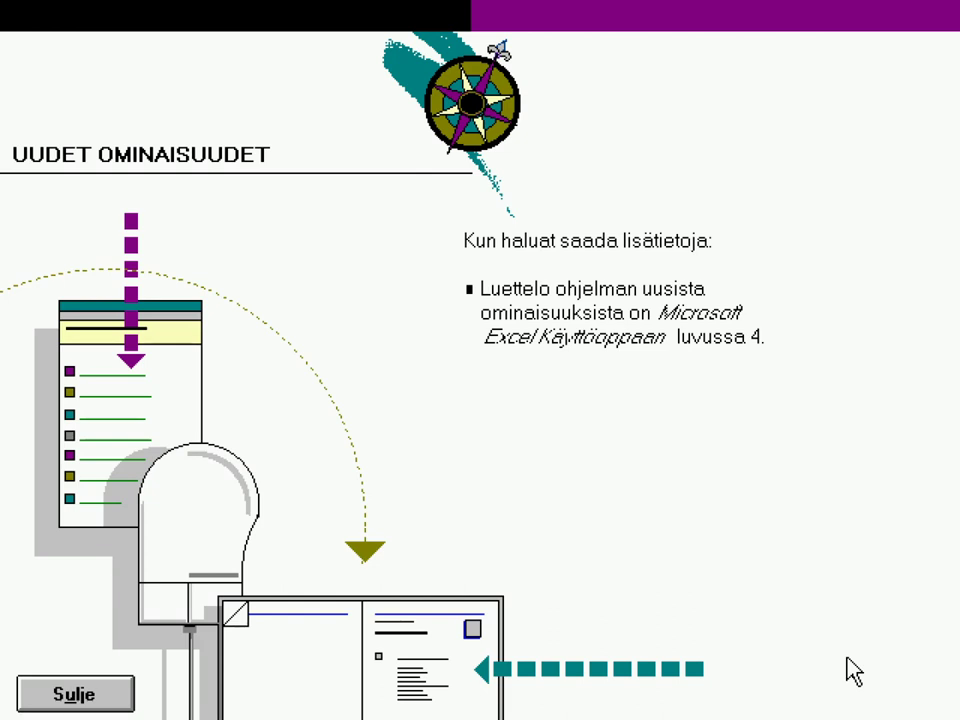
Step: Choose the 'Lisätietojen saaminen työskentelyn aikana' lesson from the Quick Preview menu and load its TAIDE.XLS demo
left_click(36, 688)
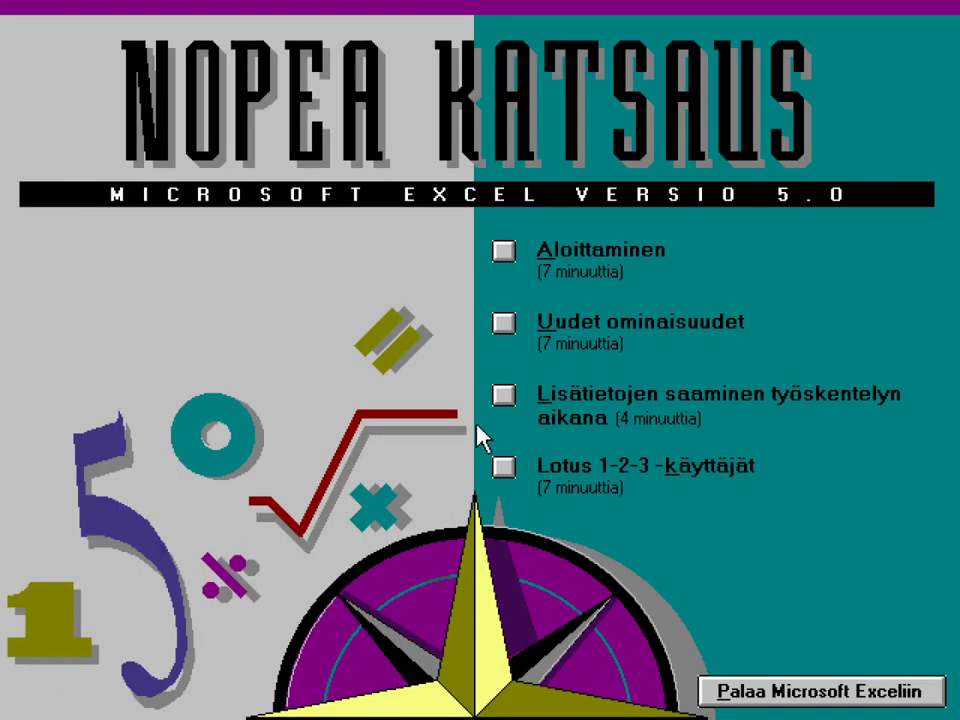
left_click(504, 395)
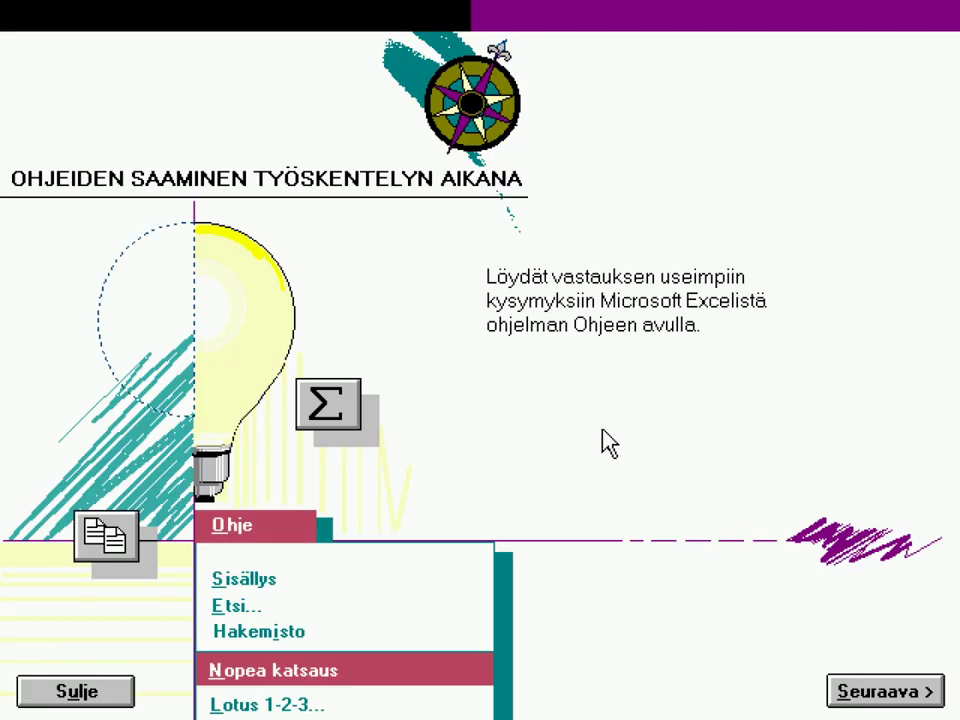
left_click(895, 692)
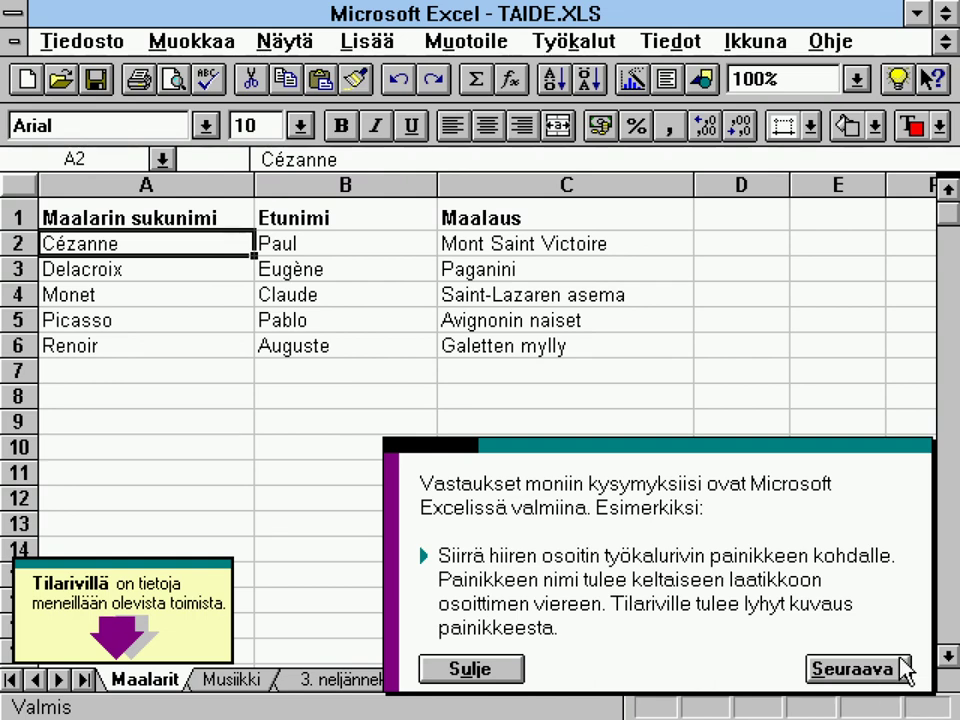
Step: Advance past the button-tip and TipWizard copy-tip demos to the Ohje Etsi search page
left_click(905, 668)
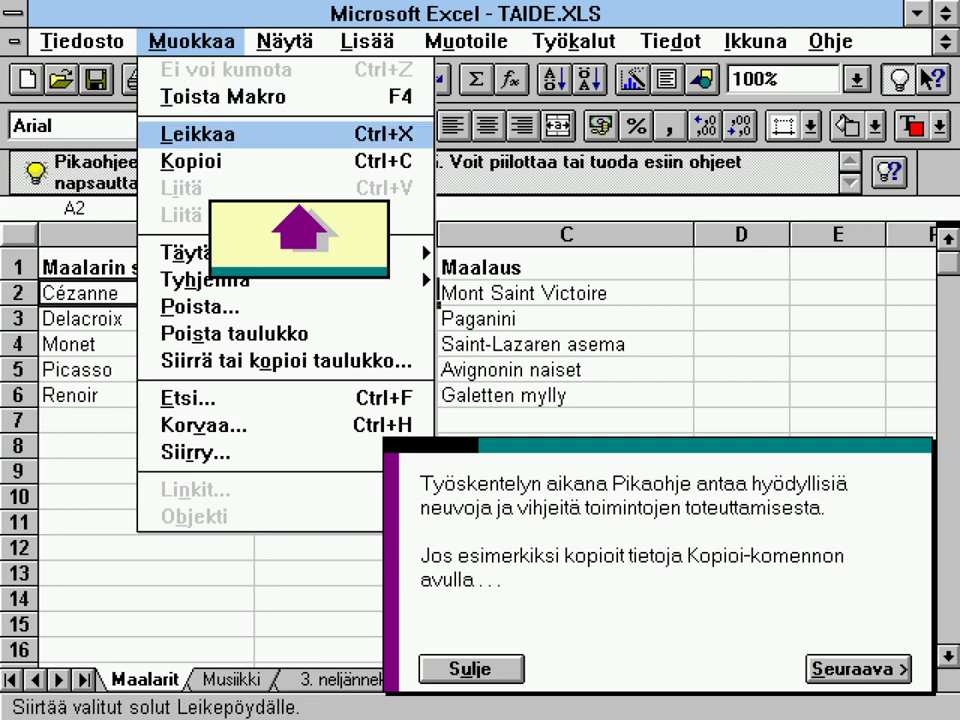
left_click(905, 668)
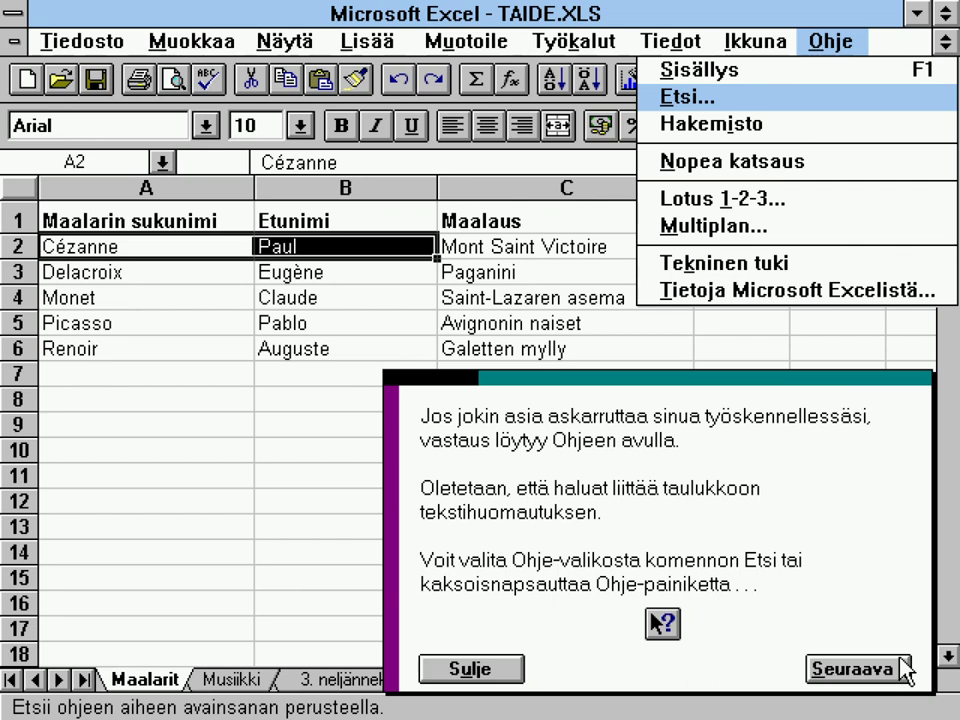
Step: Follow the Etsi demo searching 'tekstihuomautukset' through to the opened text-notes help topic
left_click(900, 660)
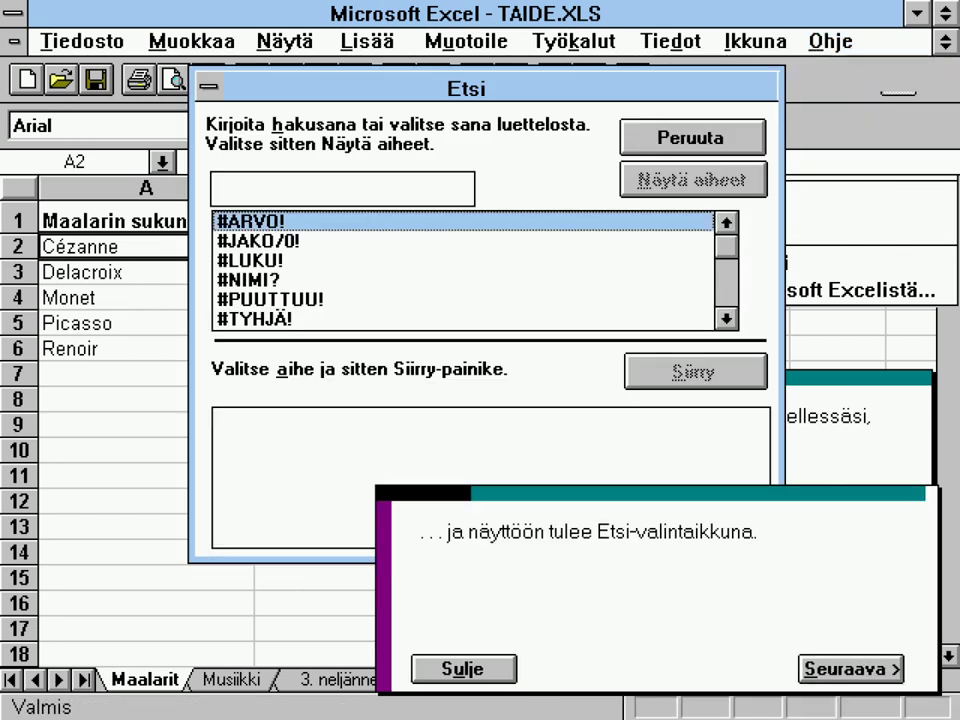
left_click(903, 668)
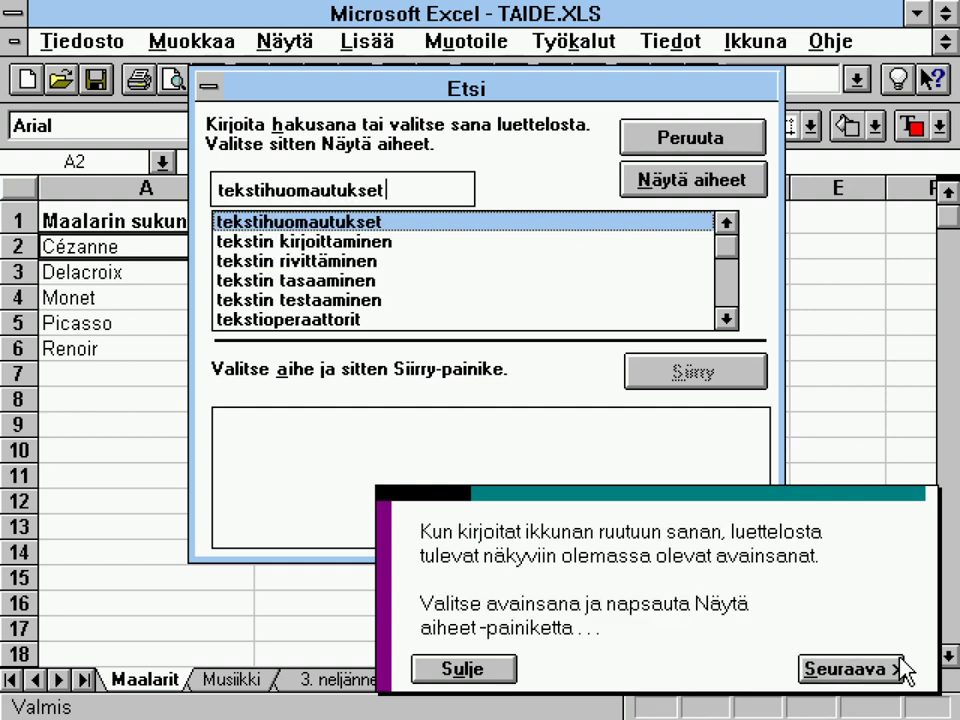
left_click(903, 668)
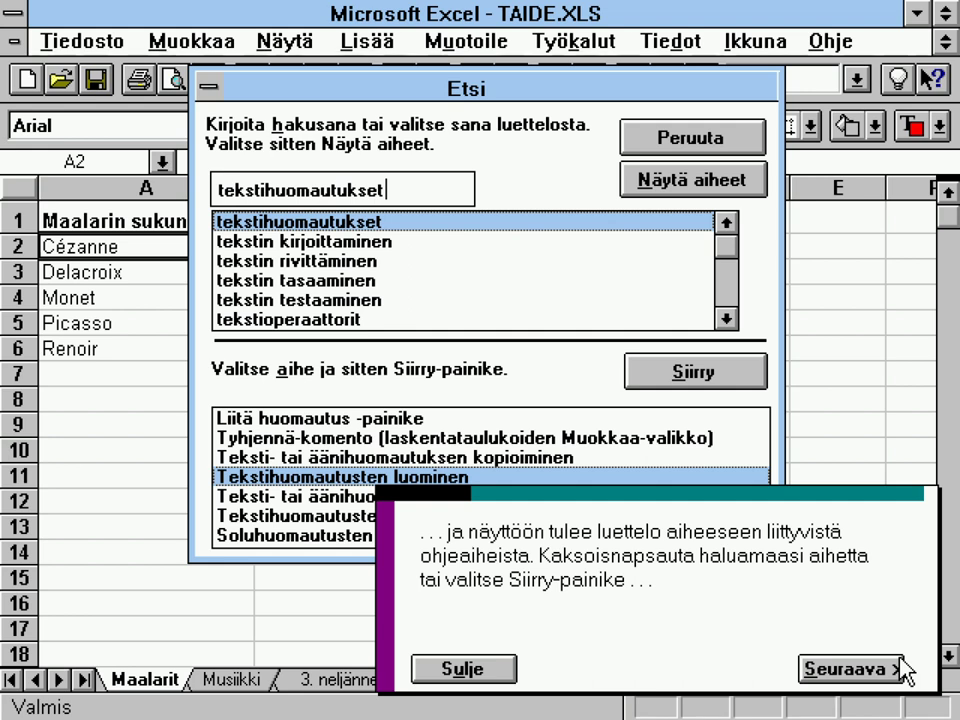
left_click(903, 668)
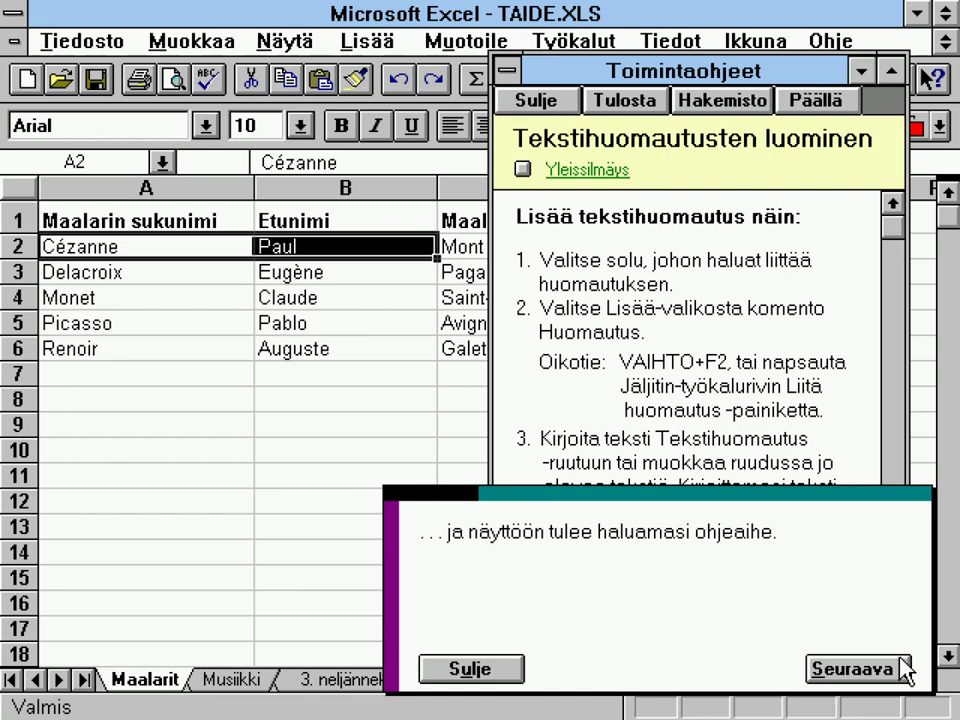
Step: Continue through the Päällä and alphabetical Hakemisto index demos to the See Also summary page
left_click(901, 665)
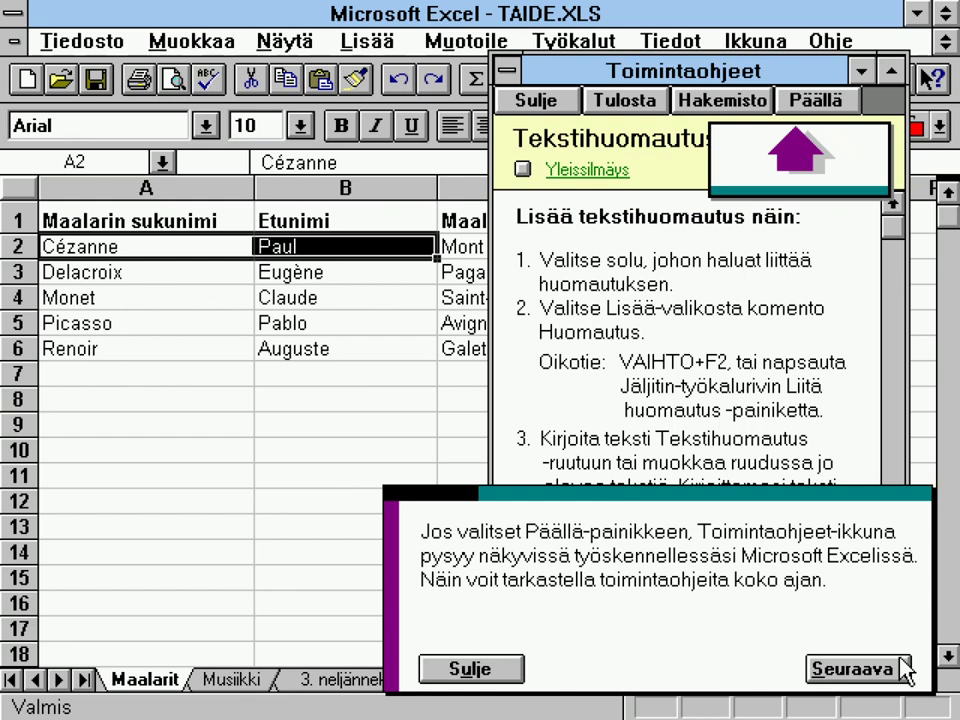
left_click(903, 668)
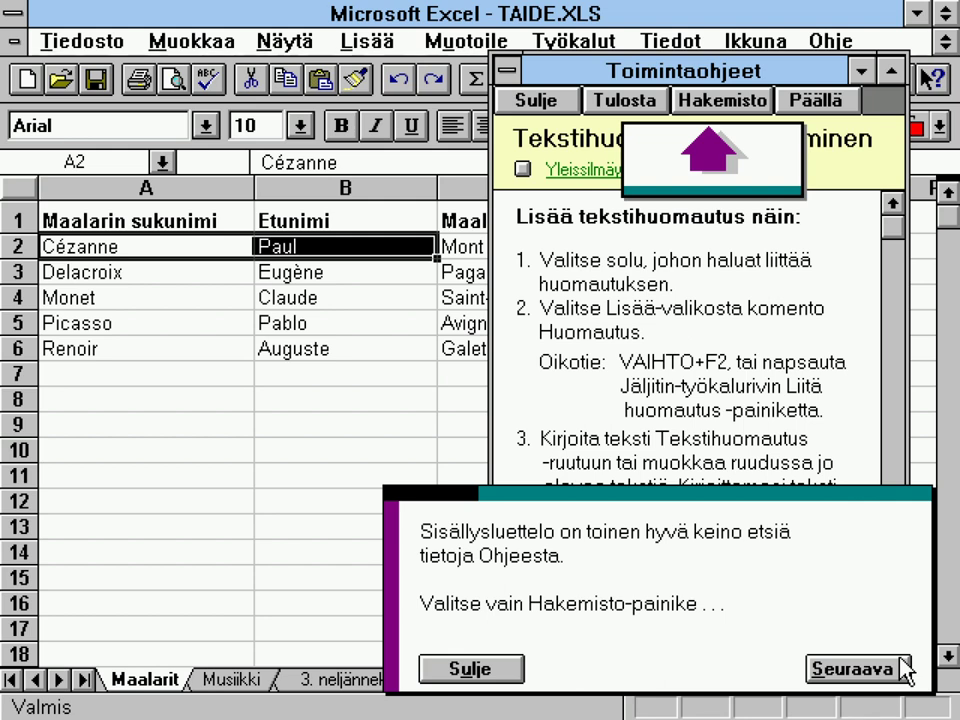
left_click(903, 668)
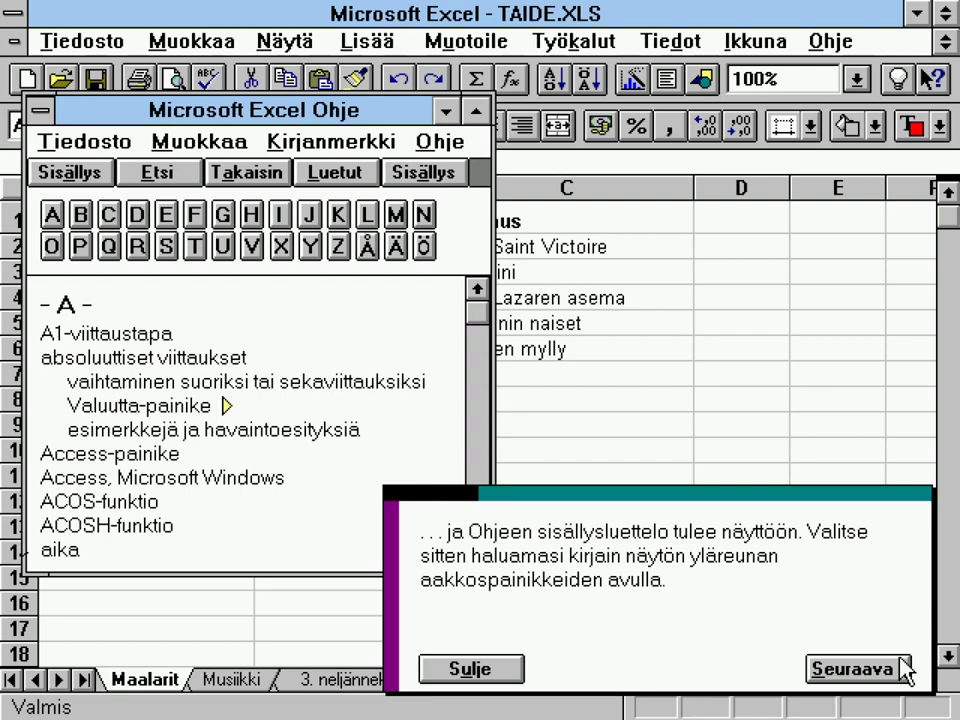
left_click(903, 668)
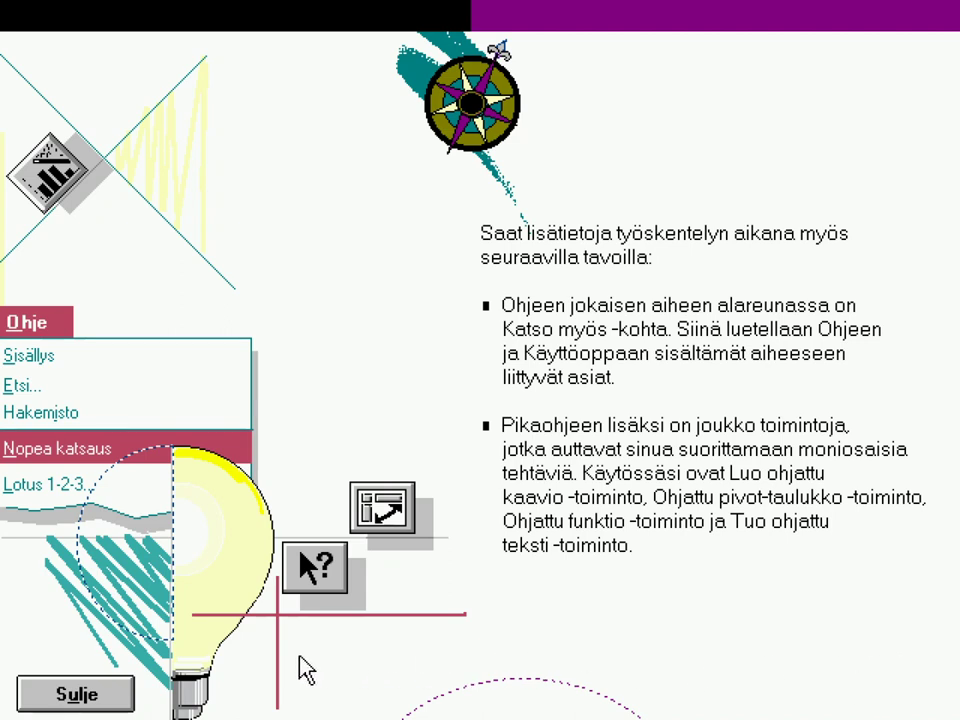
Step: Close the help lesson and start the 'Lotus 1-2-3 -käyttäjät' lesson's Excel demo
left_click(124, 692)
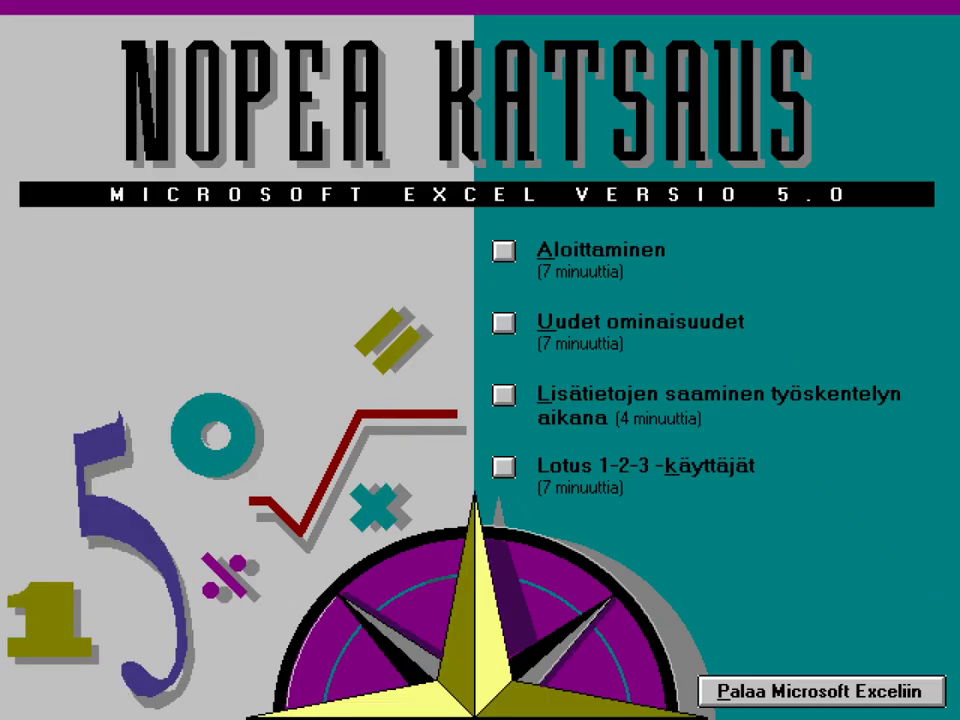
left_click(503, 467)
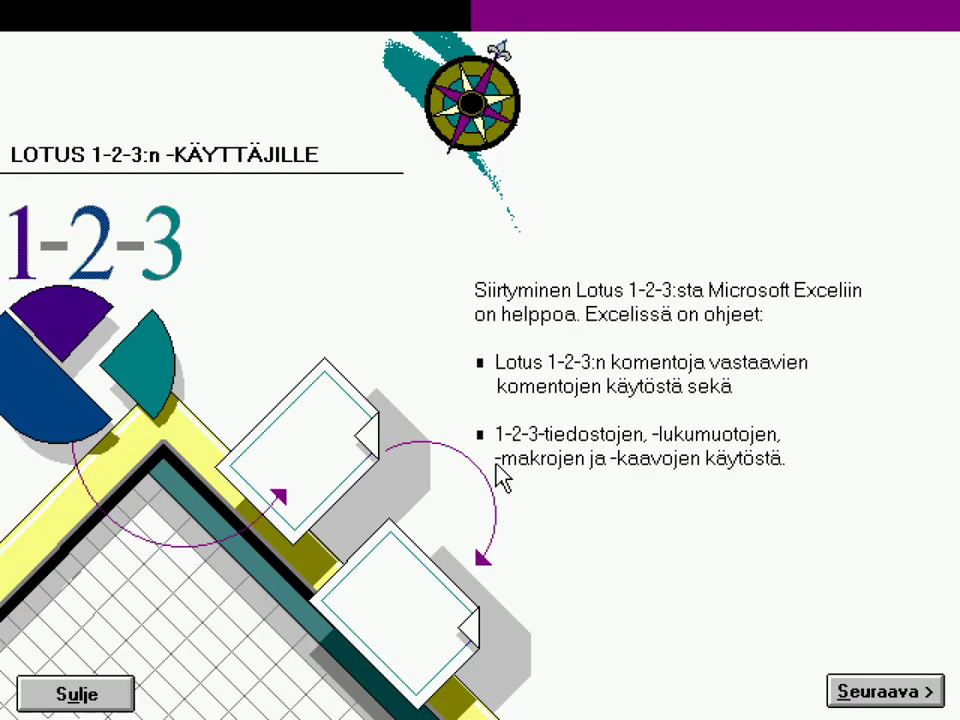
left_click(883, 693)
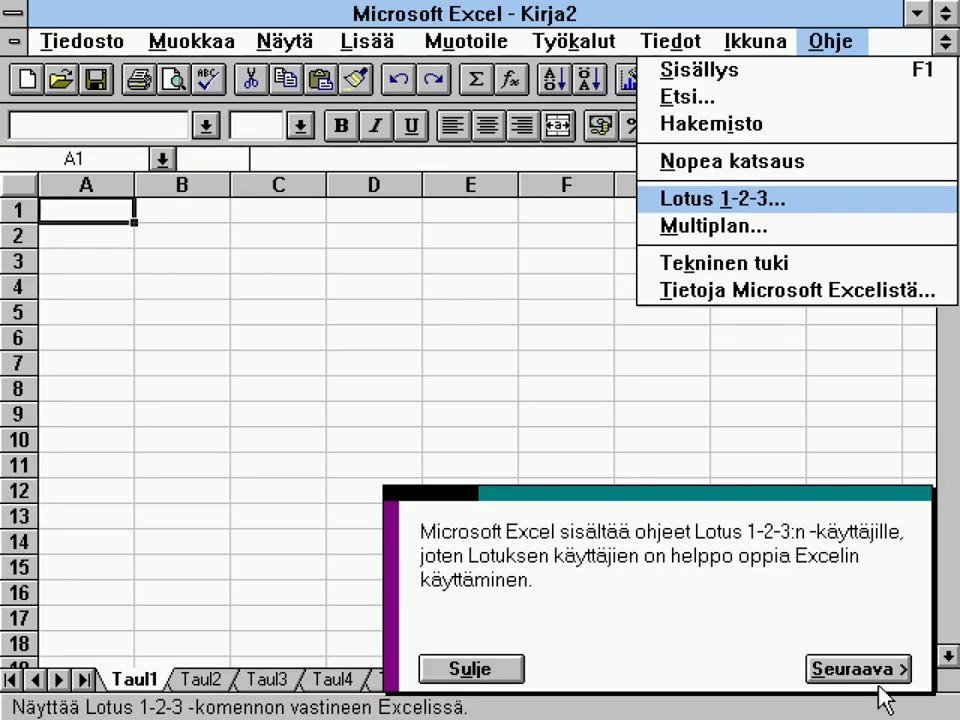
Step: Step through the Lotus 1-2-3 help dialog pages on Instructions and Demo options to the column-width demo
left_click(857, 673)
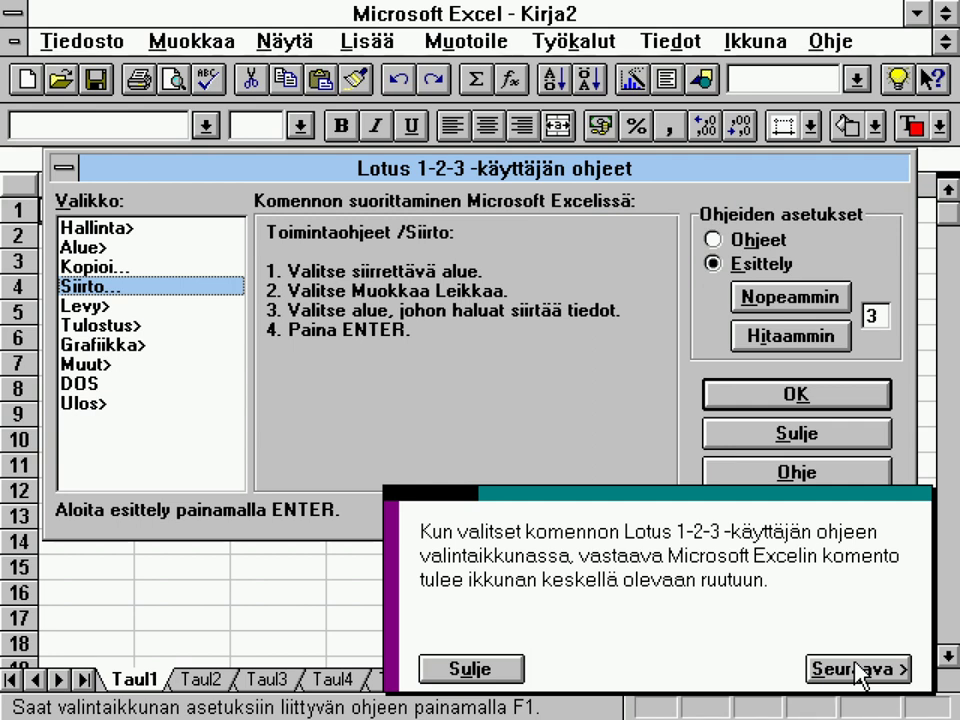
left_click(857, 673)
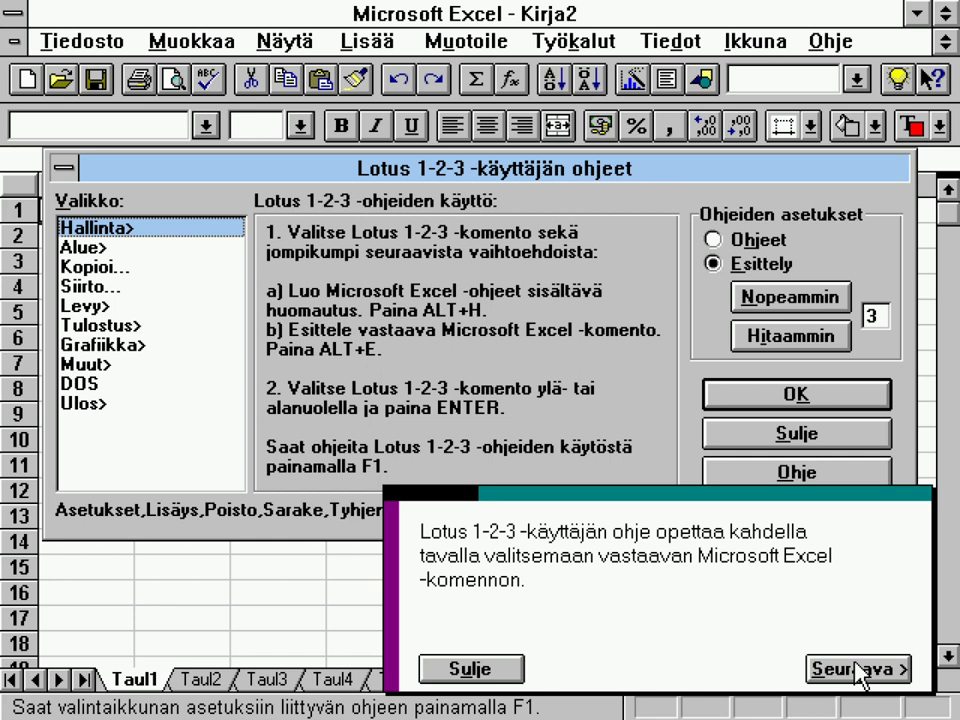
left_click(857, 673)
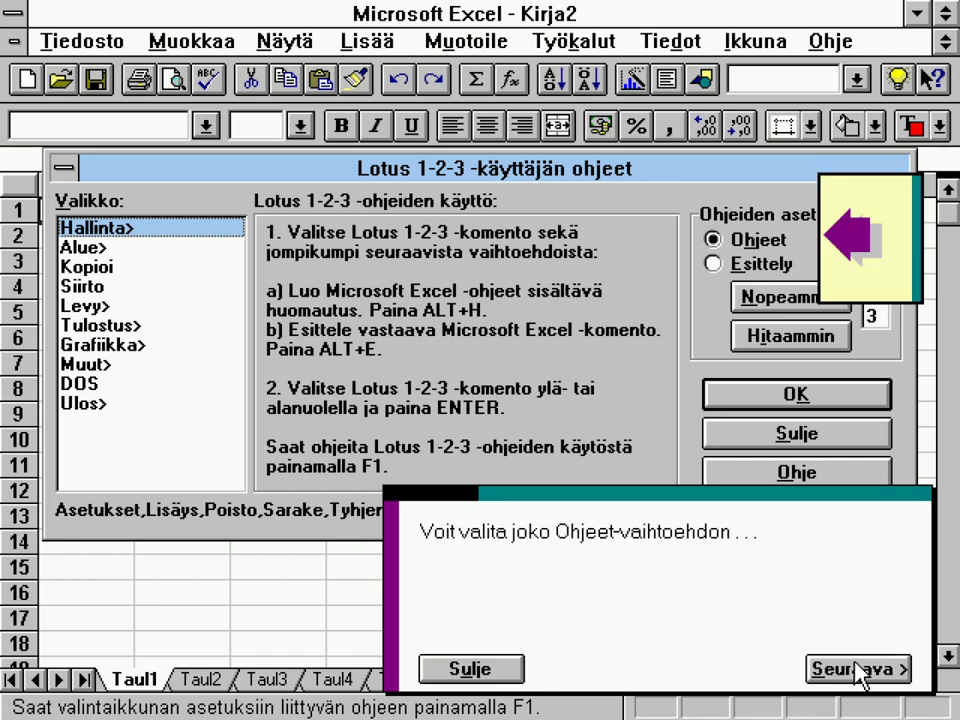
left_click(857, 673)
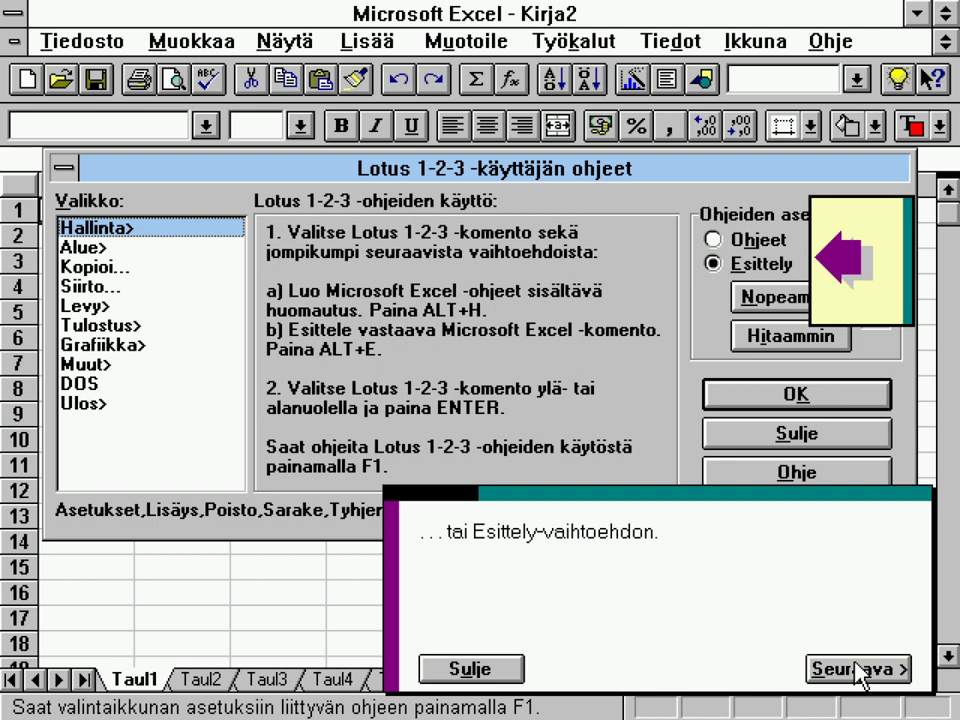
left_click(857, 673)
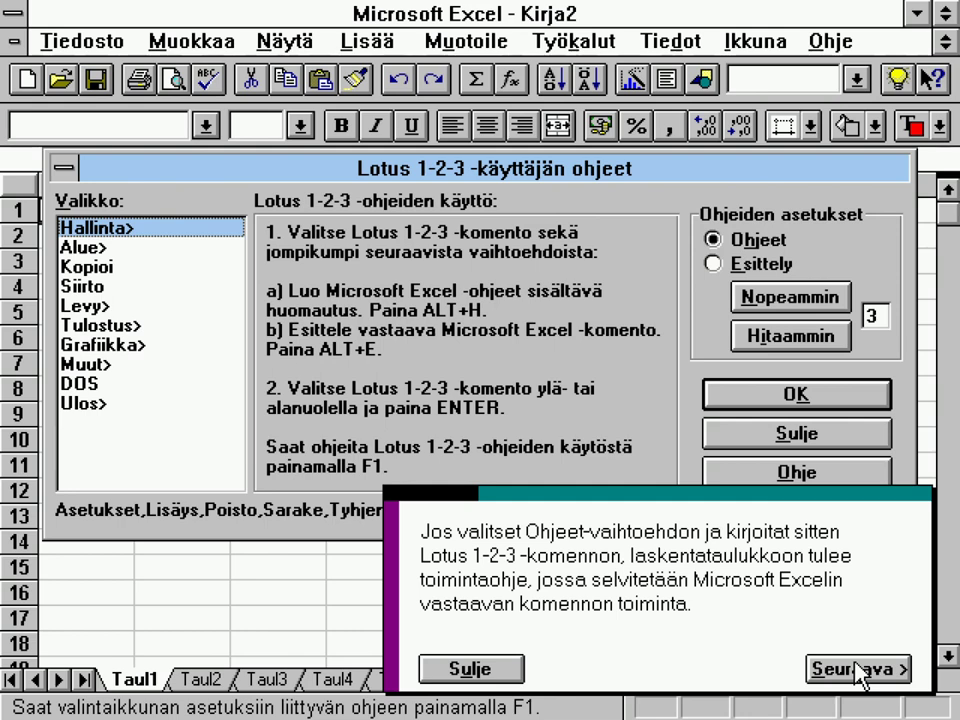
left_click(857, 673)
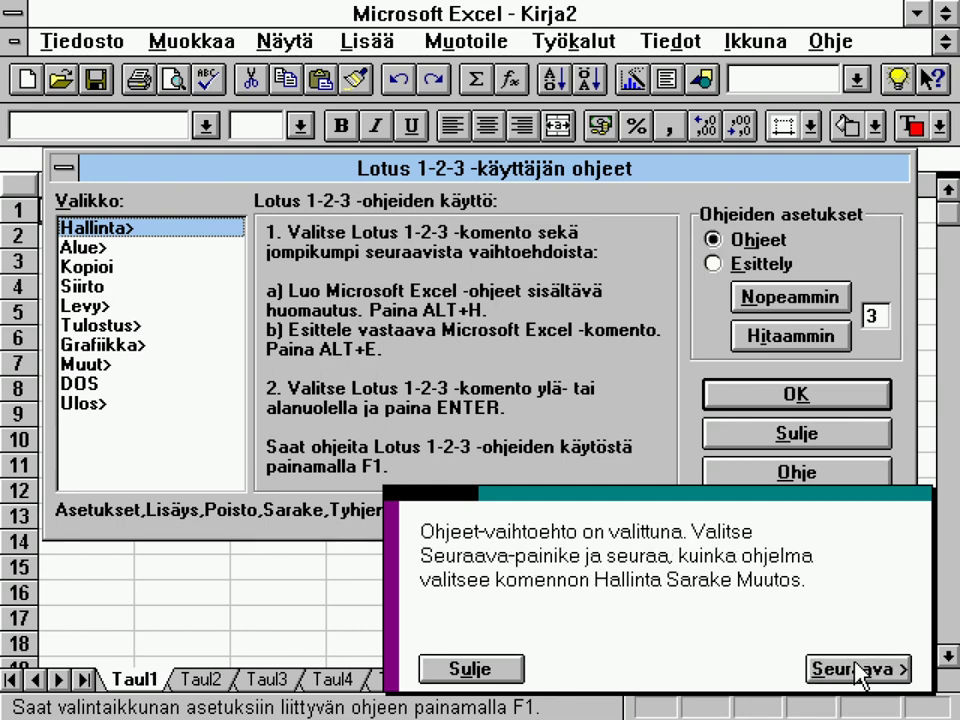
left_click(857, 673)
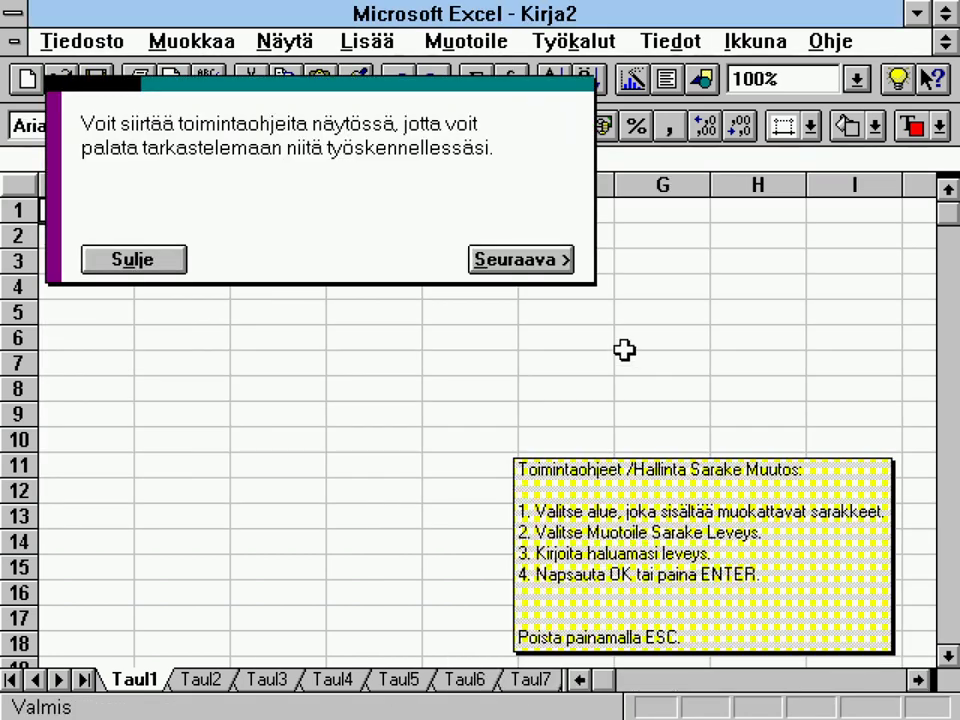
Step: Show the Vihje hint and remove the on-screen instructions to continue past the ESC step
left_click(537, 263)
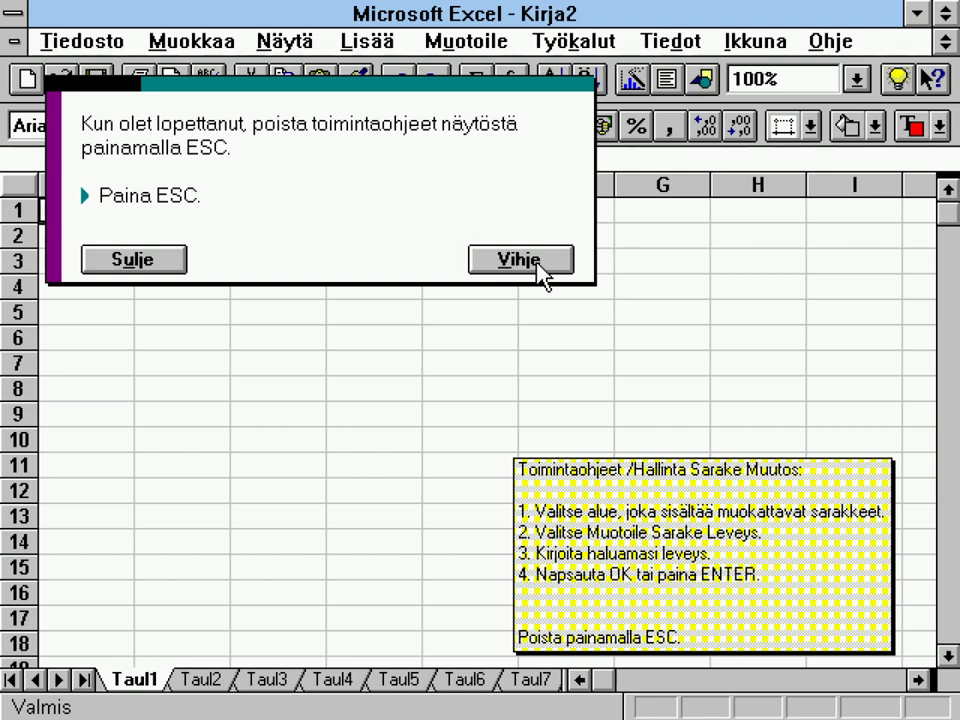
left_click(520, 260)
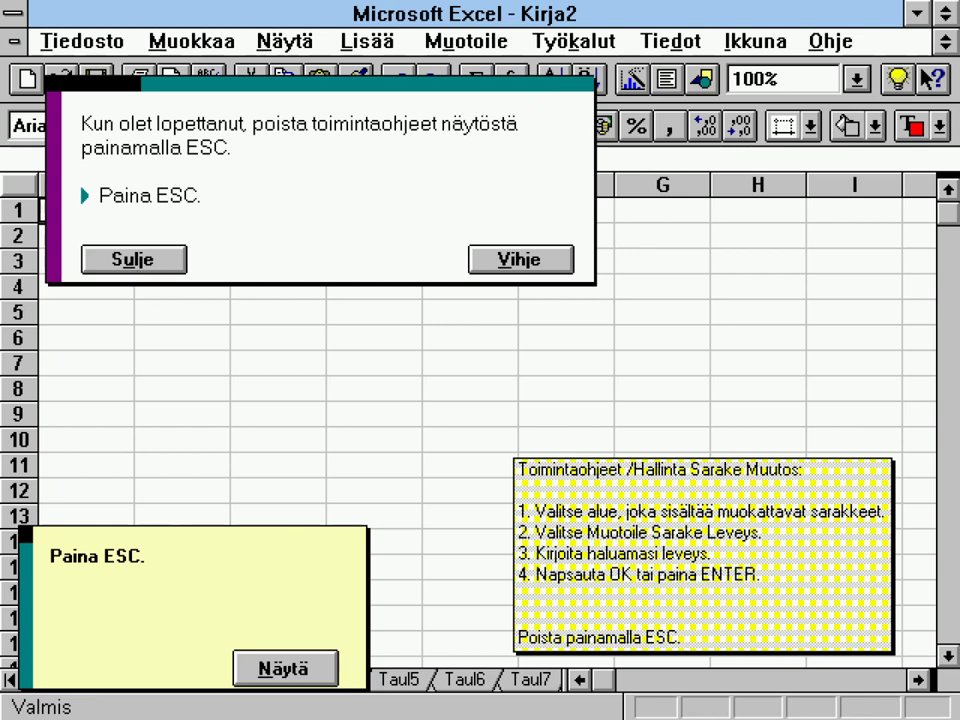
left_click(266, 680)
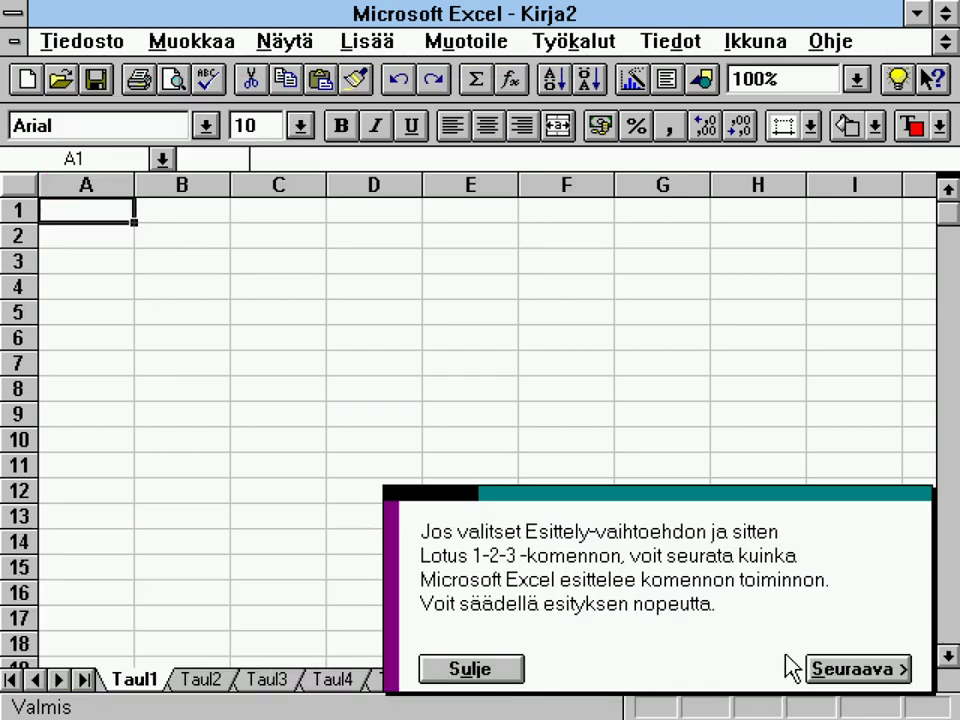
Step: Advance through the Lotus 1-2-3 settings pages to the column-width step
left_click(829, 677)
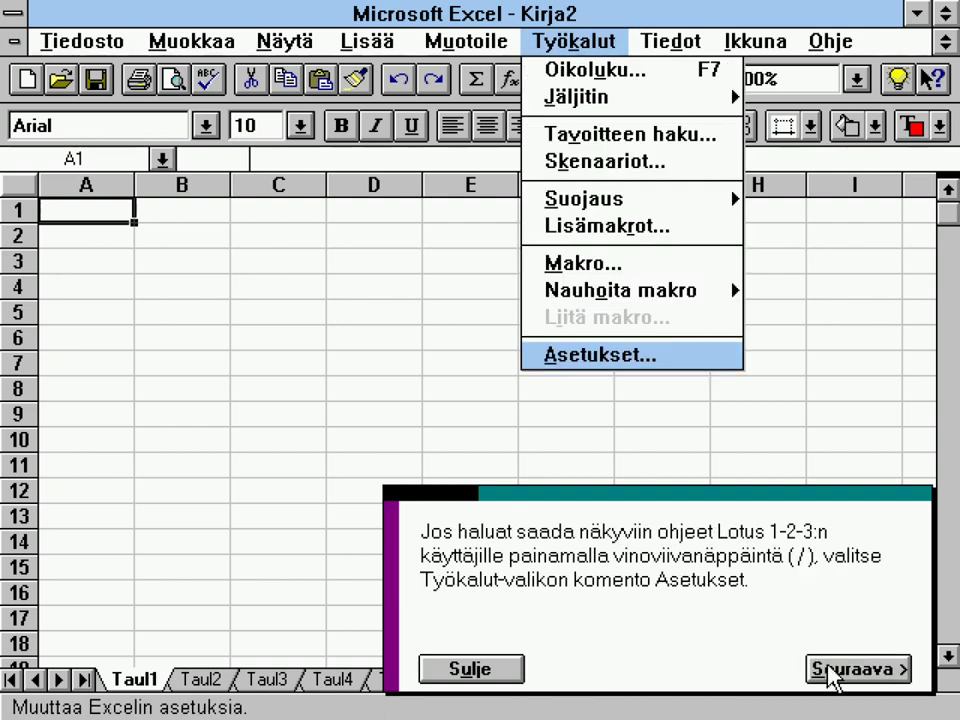
left_click(829, 677)
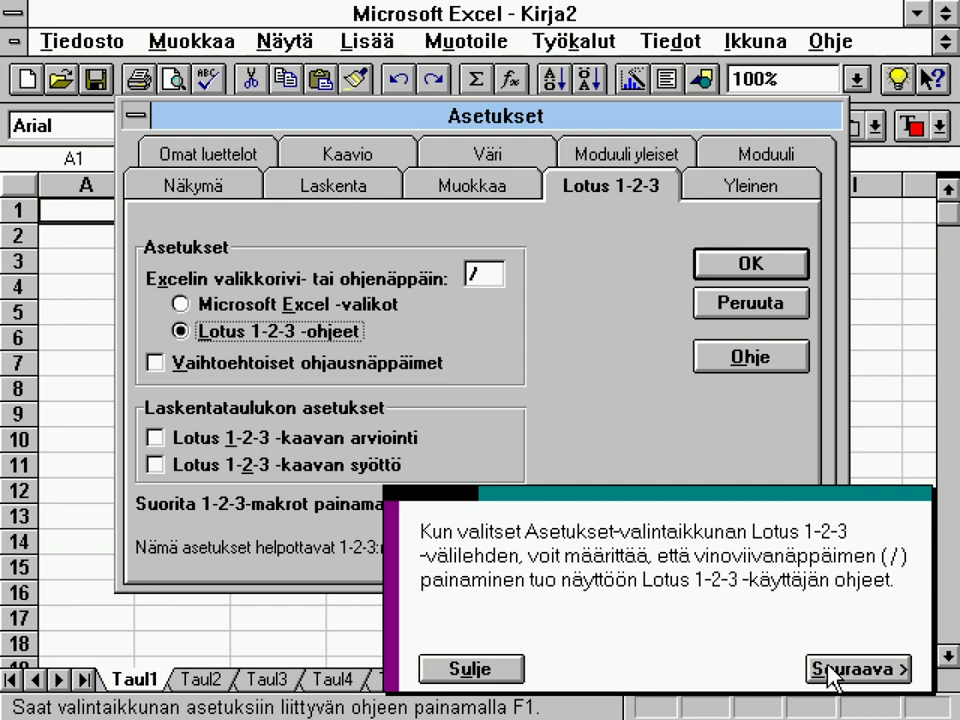
left_click(857, 669)
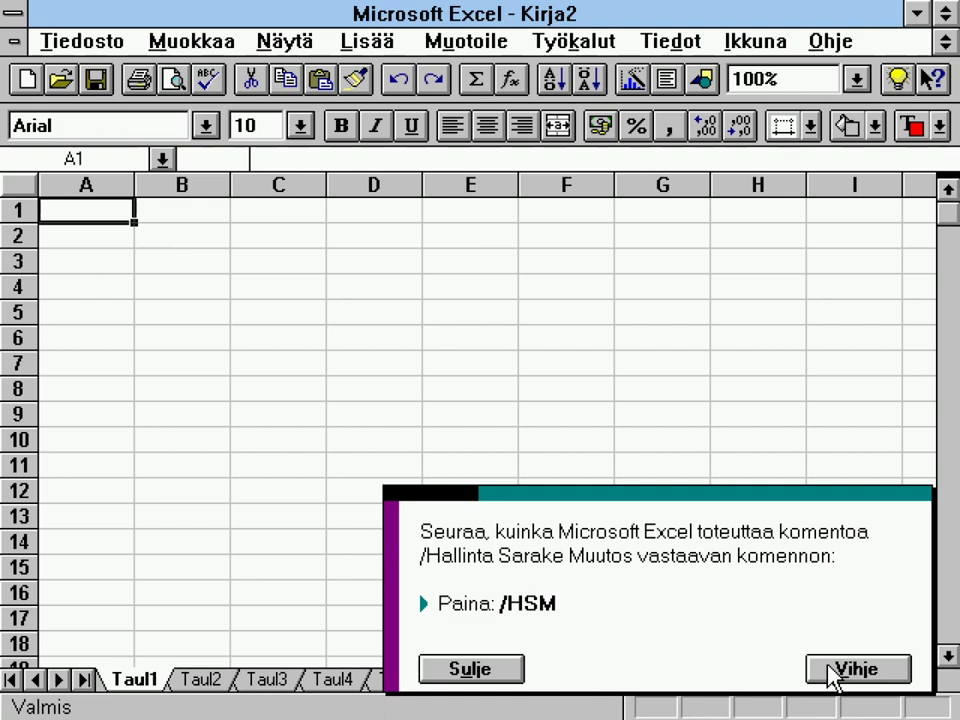
Step: Run the /HSM demo via Vihje and Näytä so column A of Kirja2 becomes 24 wide
left_click(830, 670)
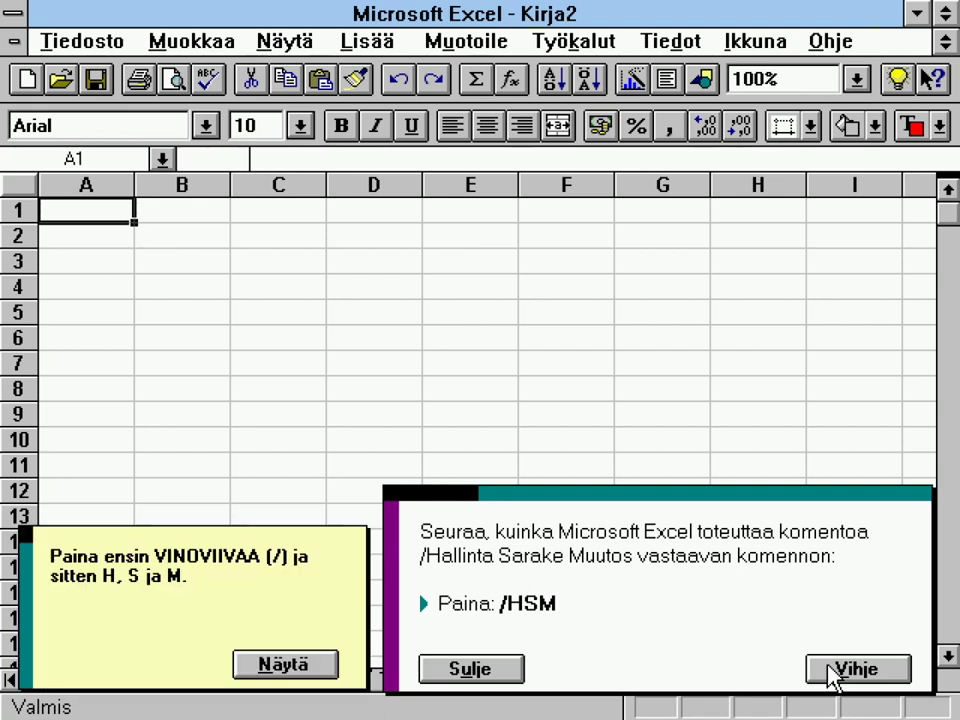
left_click(285, 666)
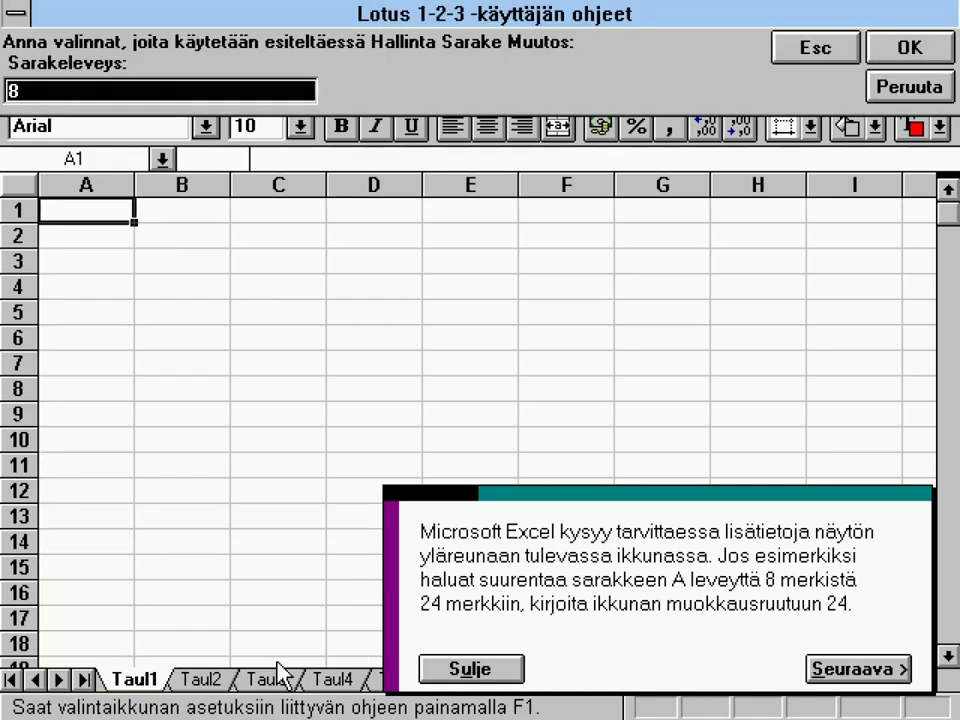
left_click(847, 670)
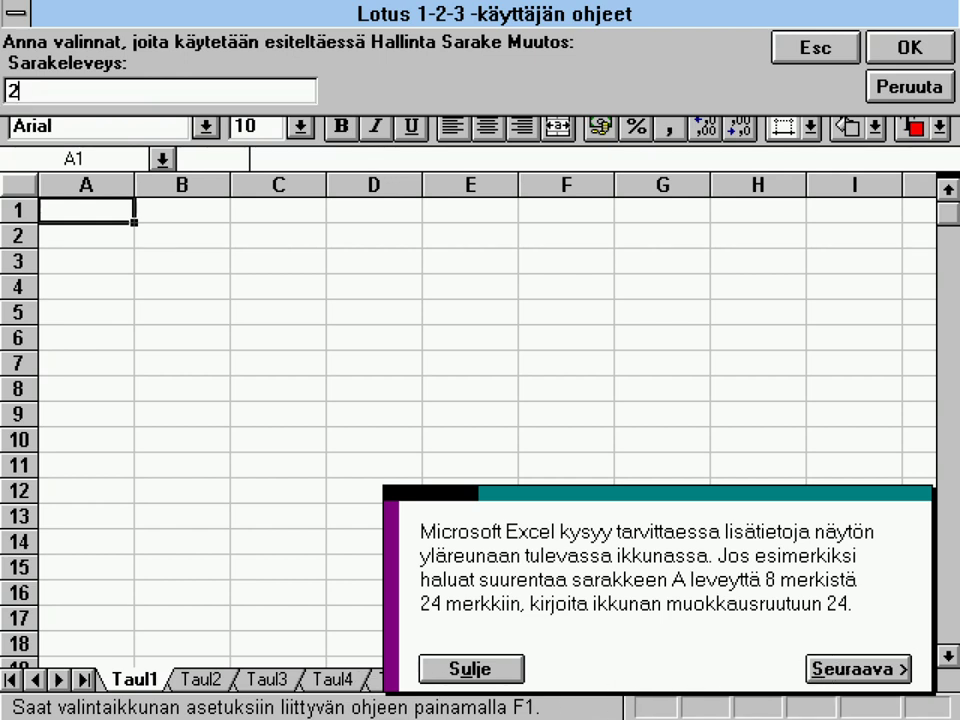
left_click(847, 670)
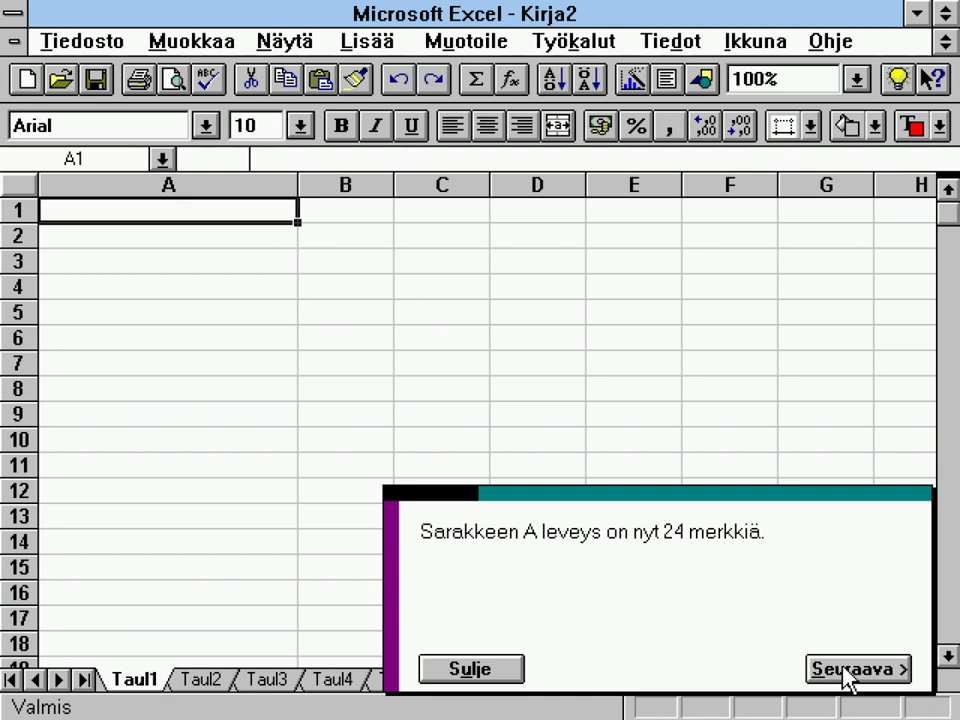
left_click(844, 670)
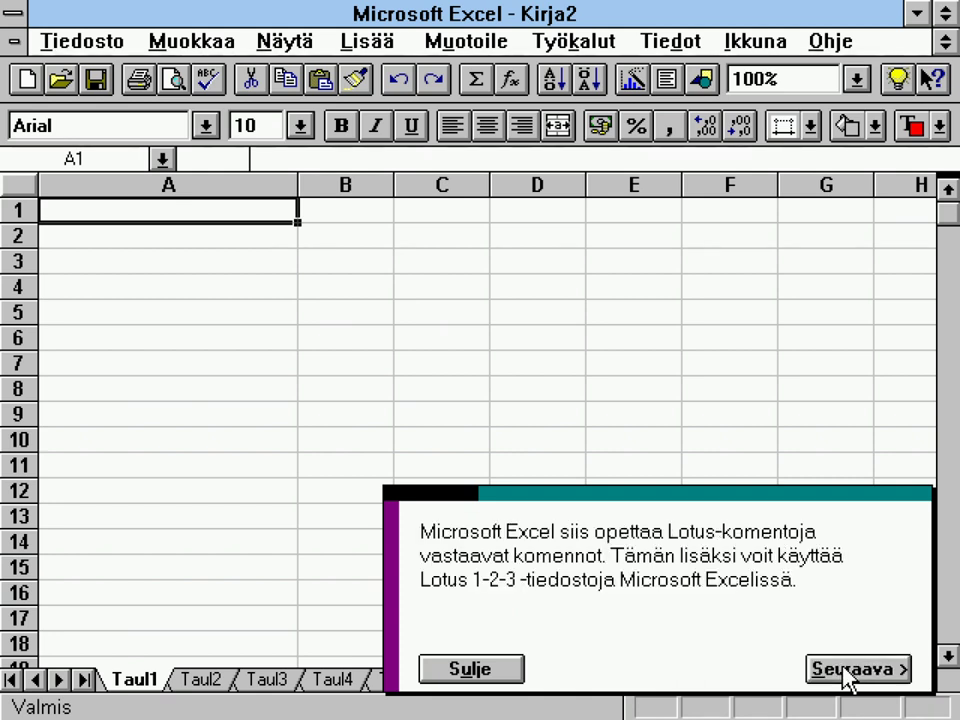
left_click(843, 670)
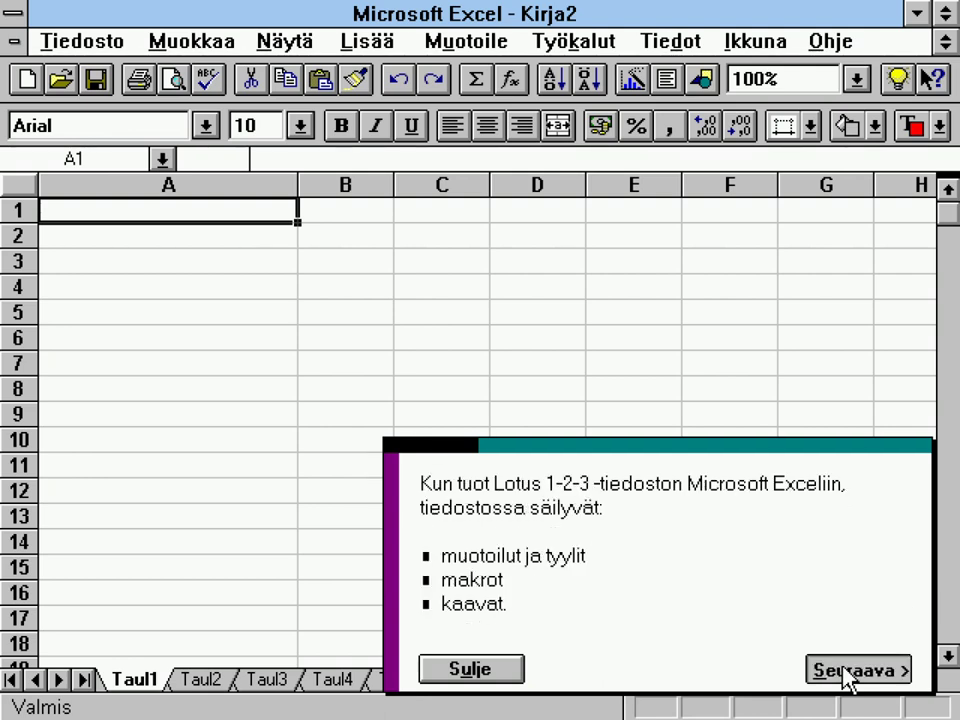
Step: Follow the Avaa demo opening UNELMA.WK1, then the 3-D page and AIKATAUL.WK1 with its \a macro
left_click(843, 670)
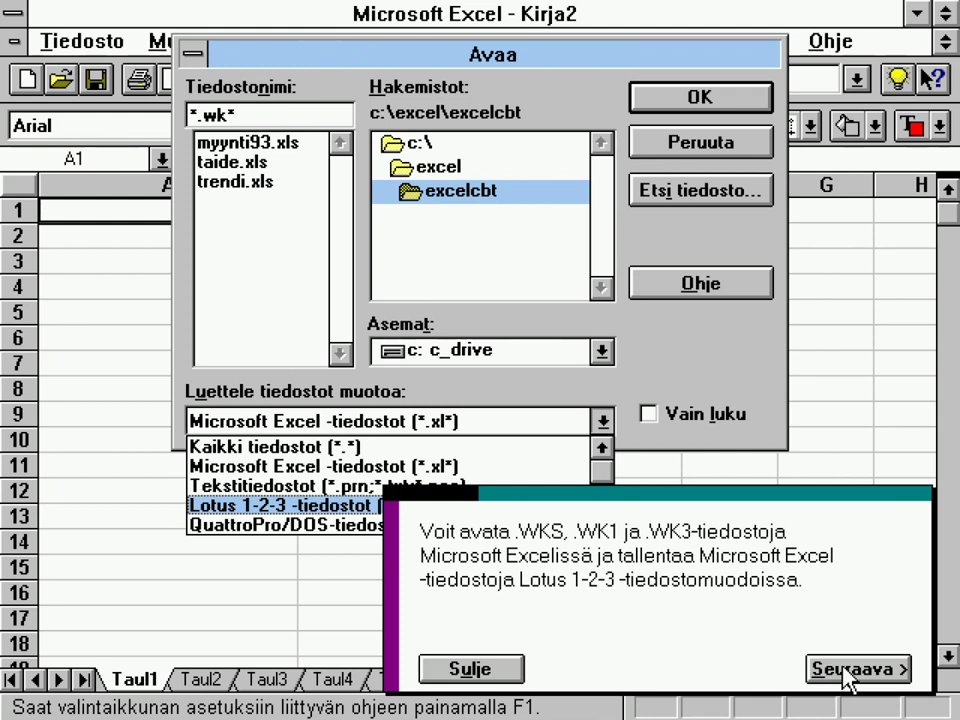
left_click(843, 670)
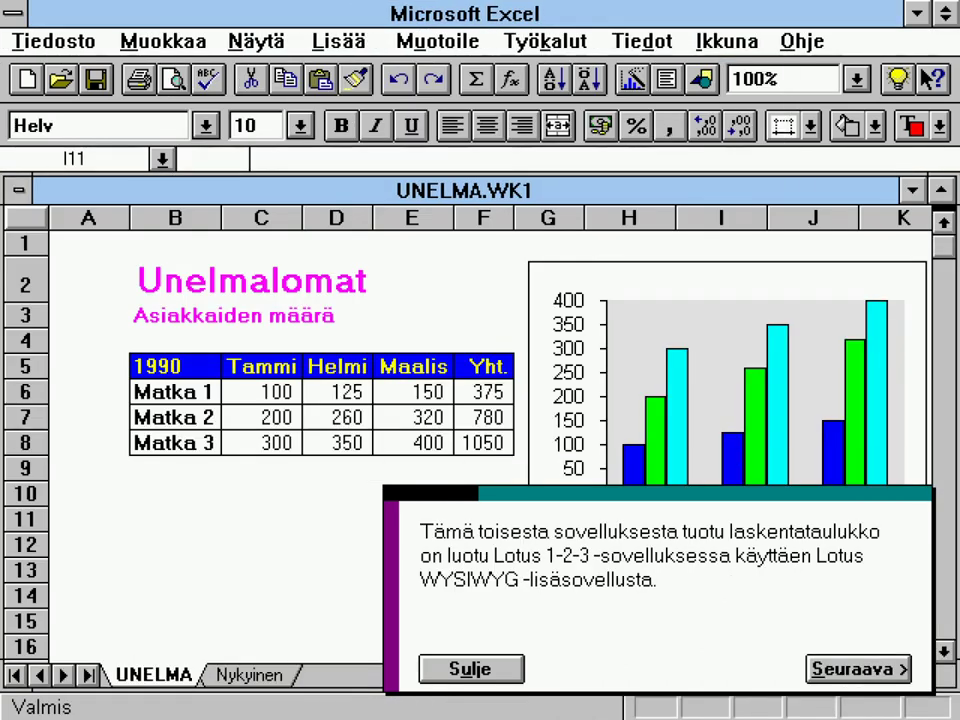
left_click(846, 678)
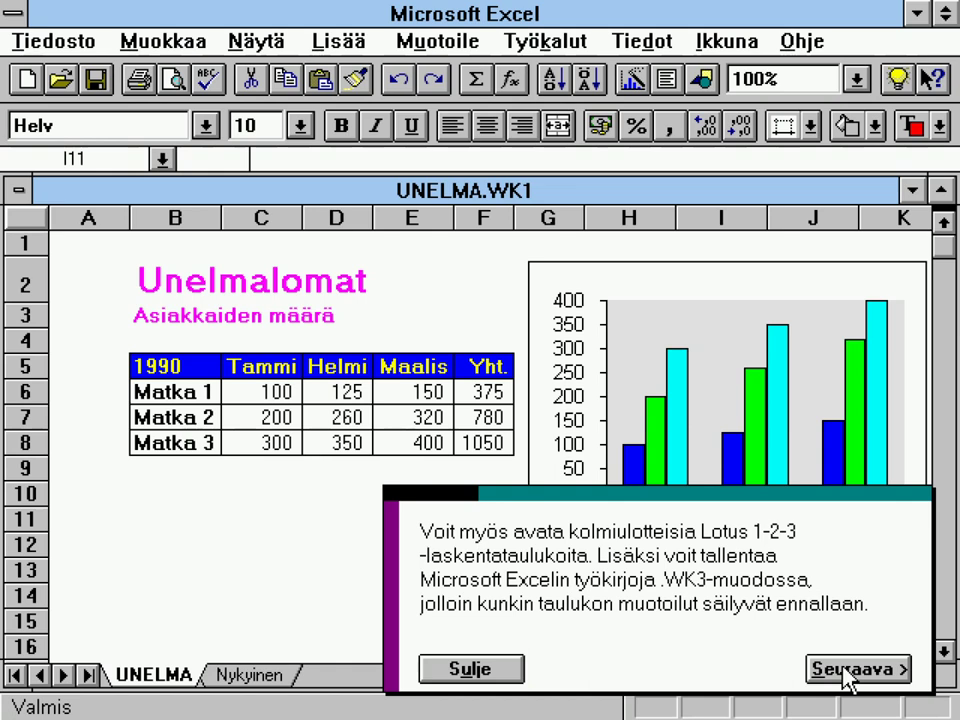
left_click(846, 678)
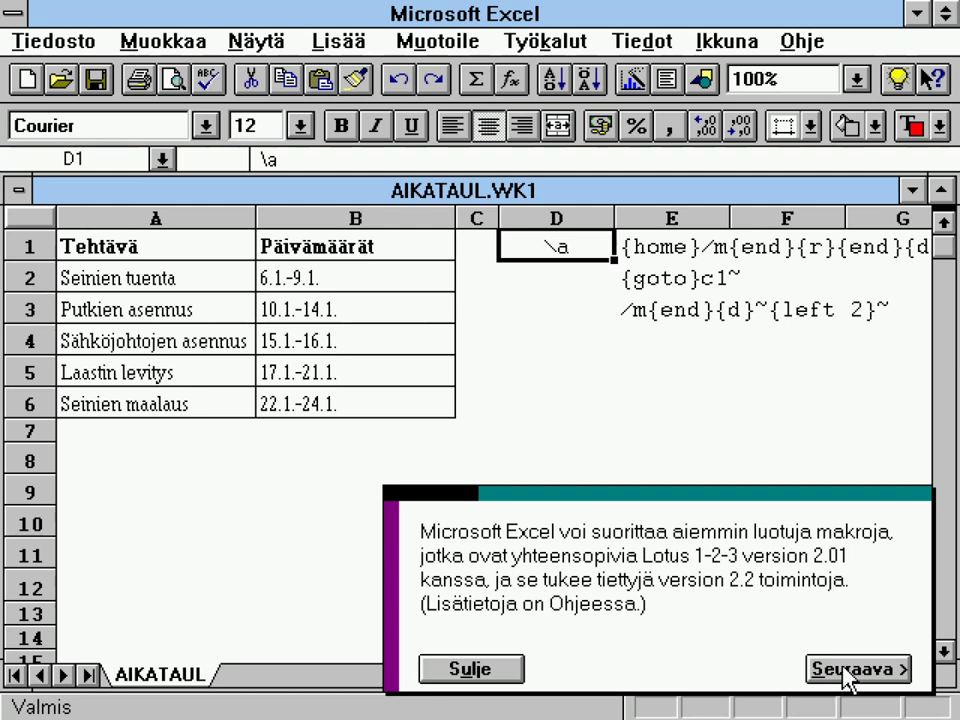
Step: Run the Ctrl+A macro swapping AIKATAUL's Tehtävä and Päivämäärät columns, then open OSAT.WK1's Lotus 1-2-3 options
left_click(845, 672)
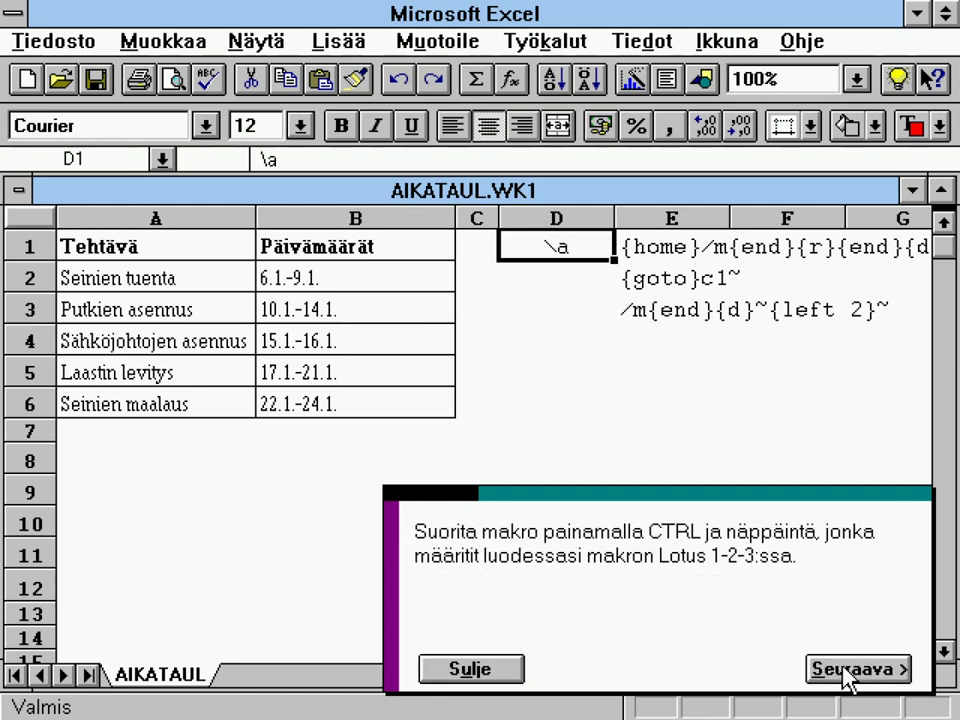
left_click(848, 672)
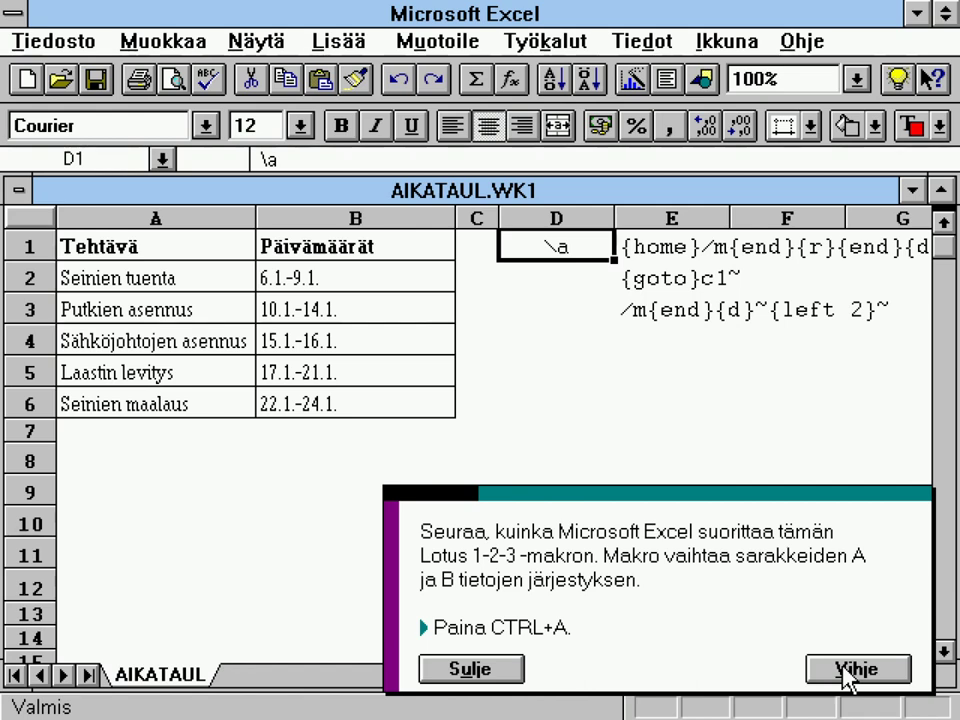
left_click(846, 672)
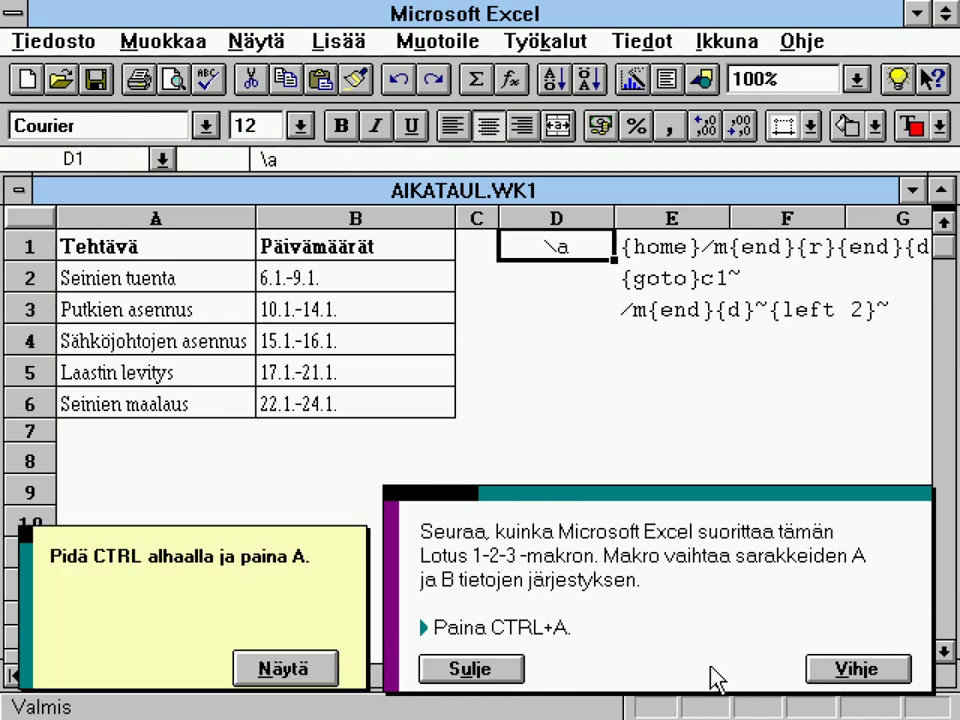
left_click(260, 666)
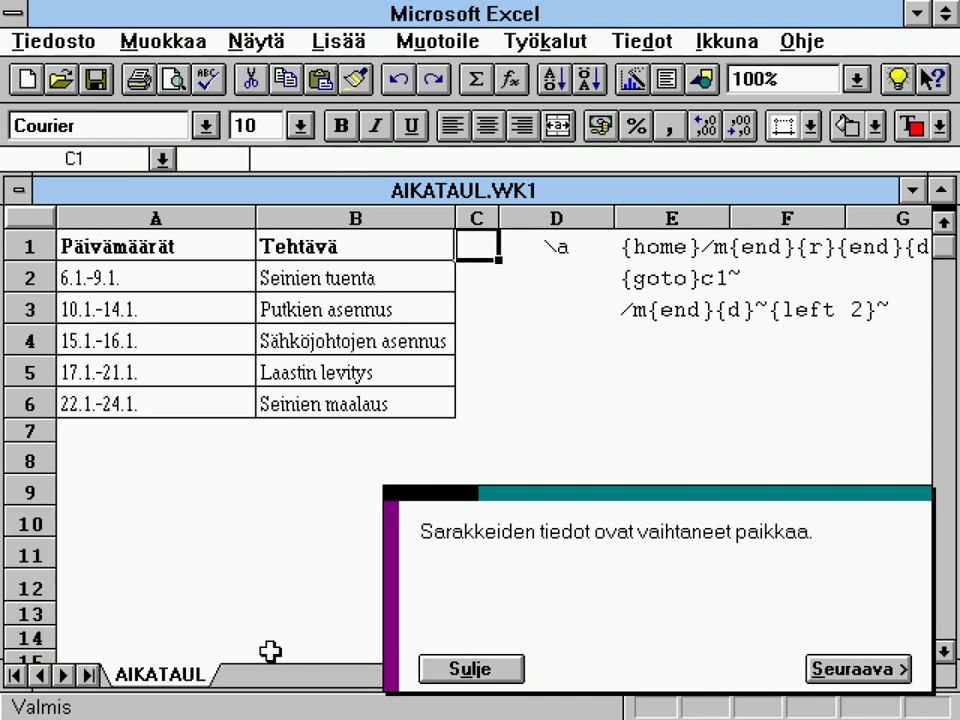
left_click(847, 668)
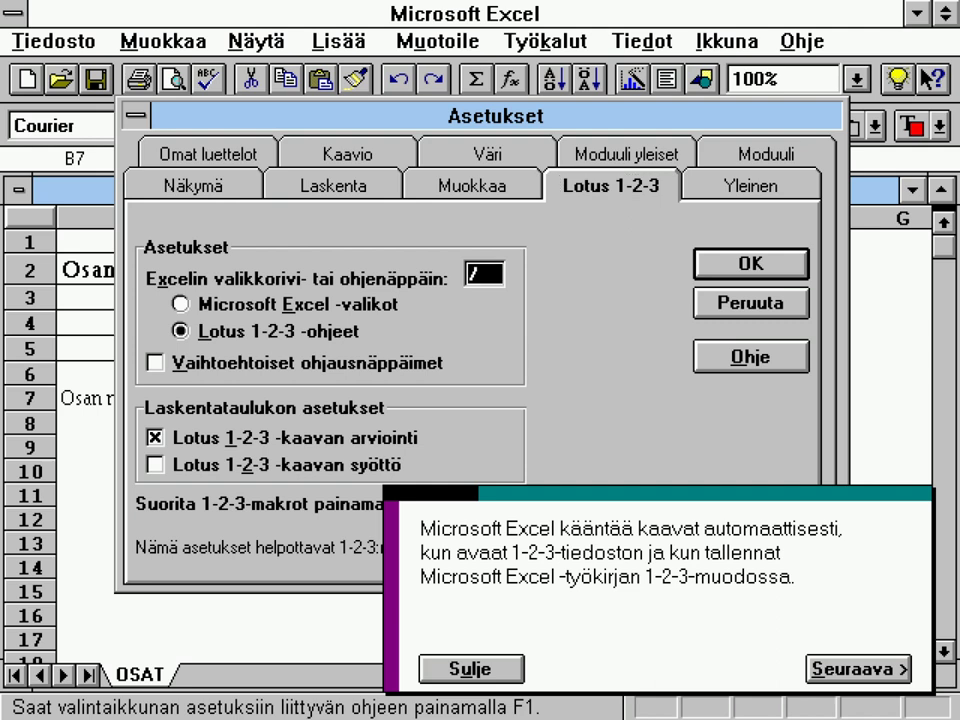
left_click(847, 668)
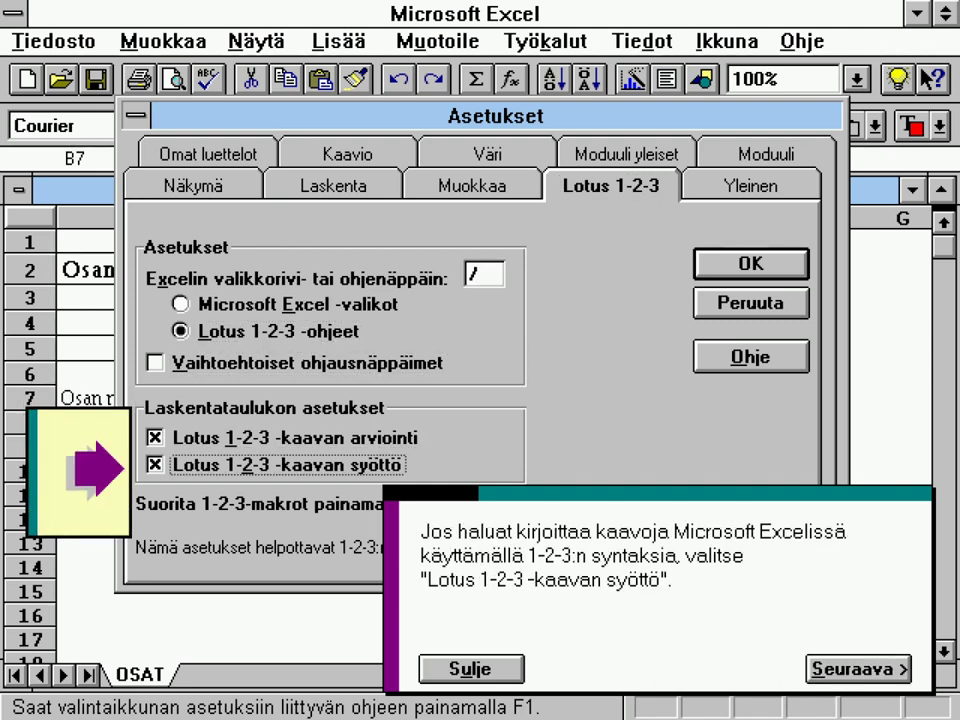
left_click(850, 670)
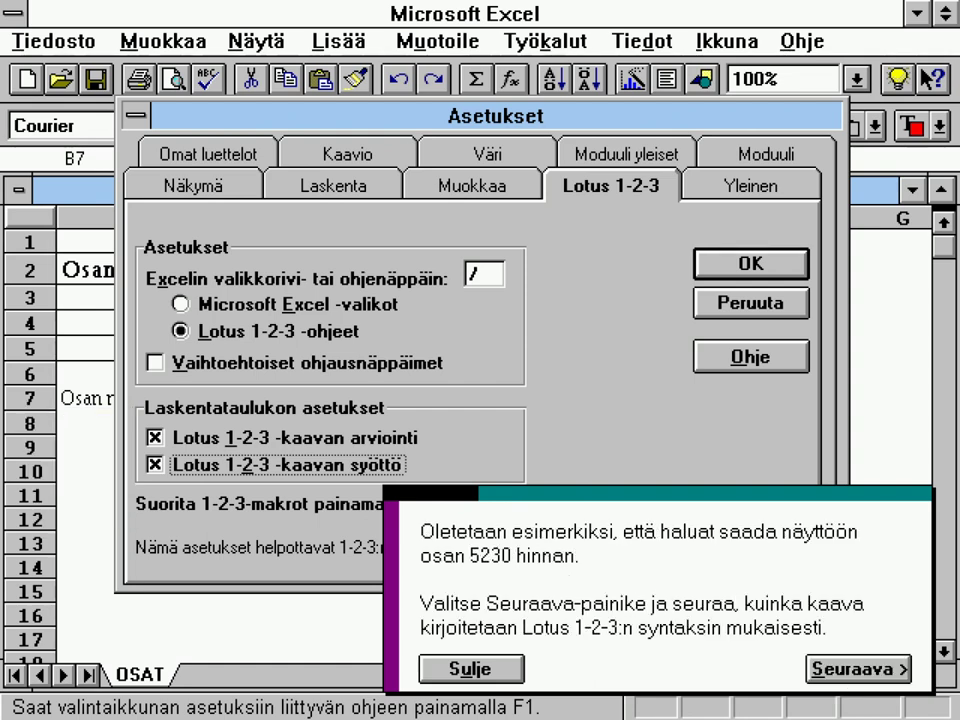
left_click(848, 670)
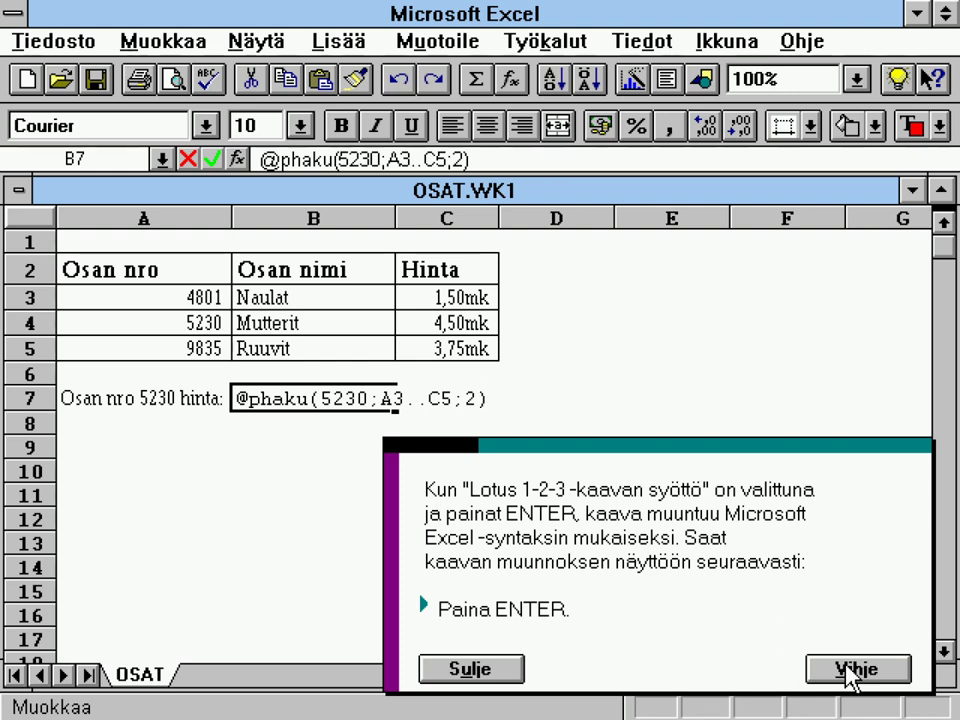
left_click(847, 668)
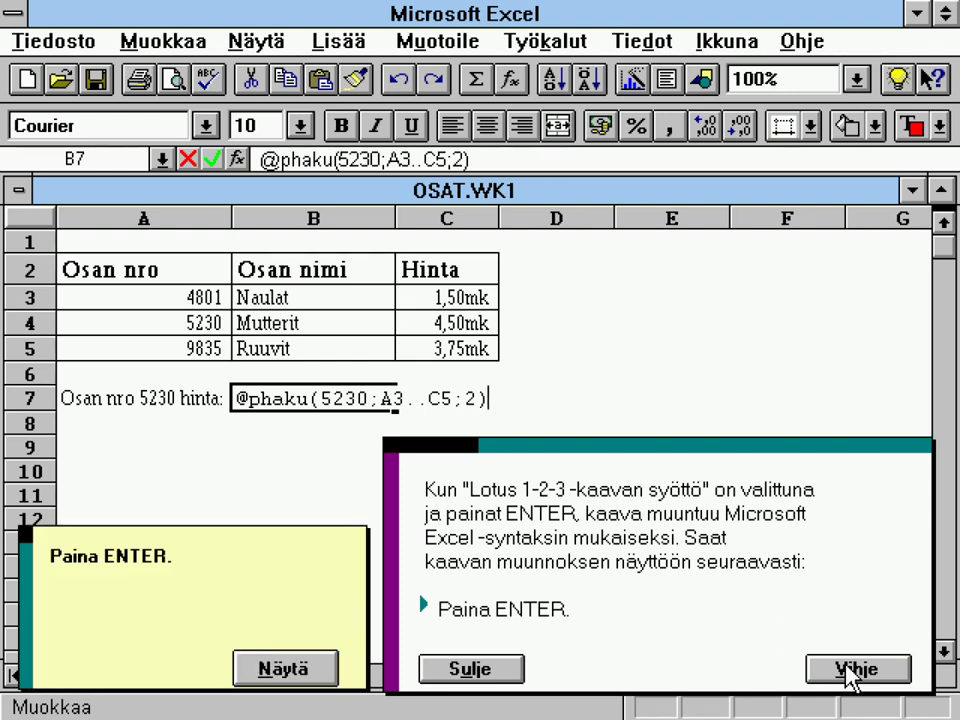
left_click(330, 663)
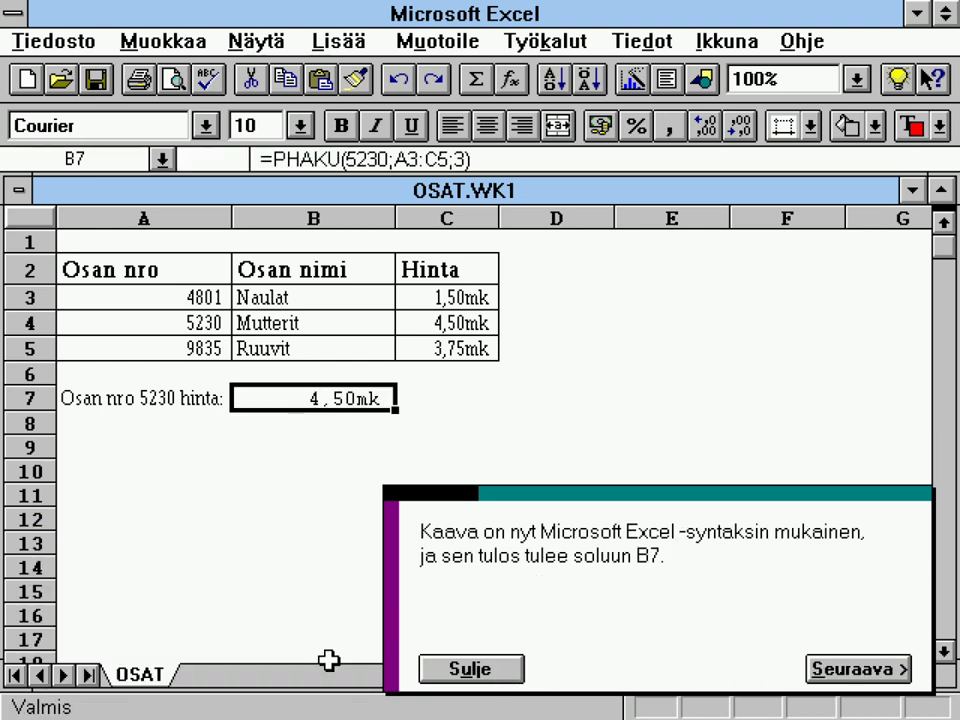
Step: Advance past the alternate navigation keys pages to the YHTEENVETO summary
left_click(843, 668)
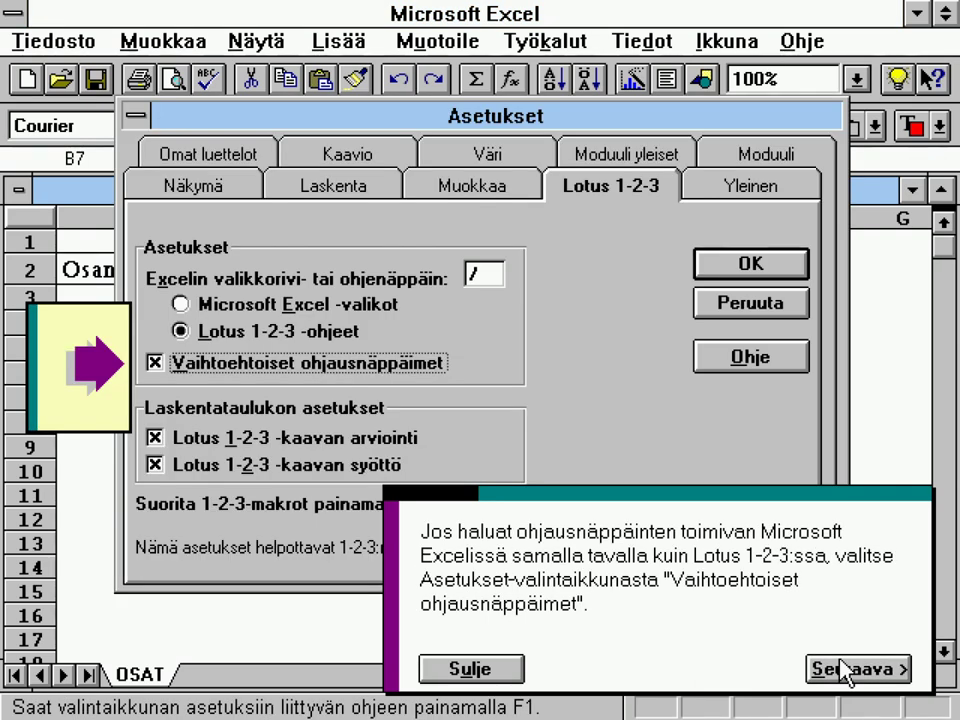
left_click(845, 670)
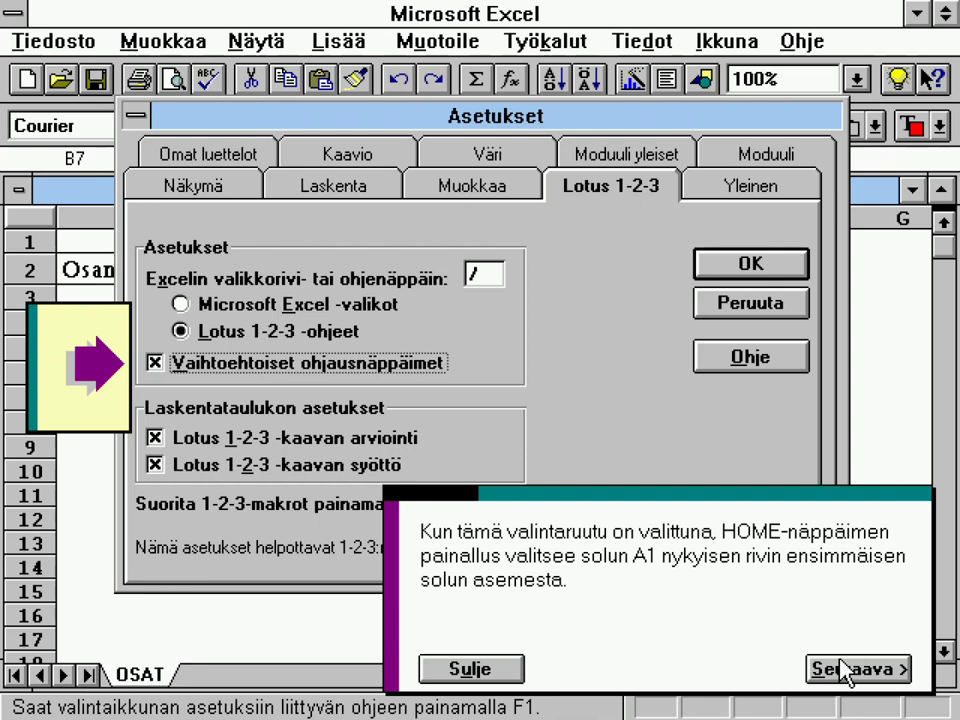
left_click(845, 670)
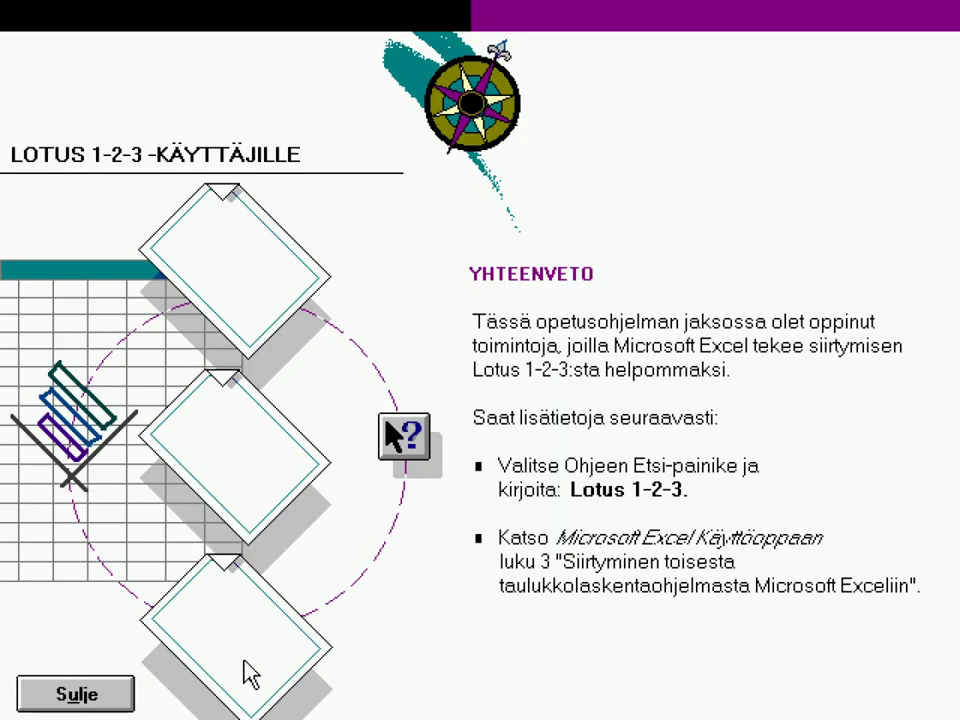
Step: Close the Lotus lesson summary with Sulje, then choose Palaa Microsoft Exceliin to return to Kirja1
left_click(62, 700)
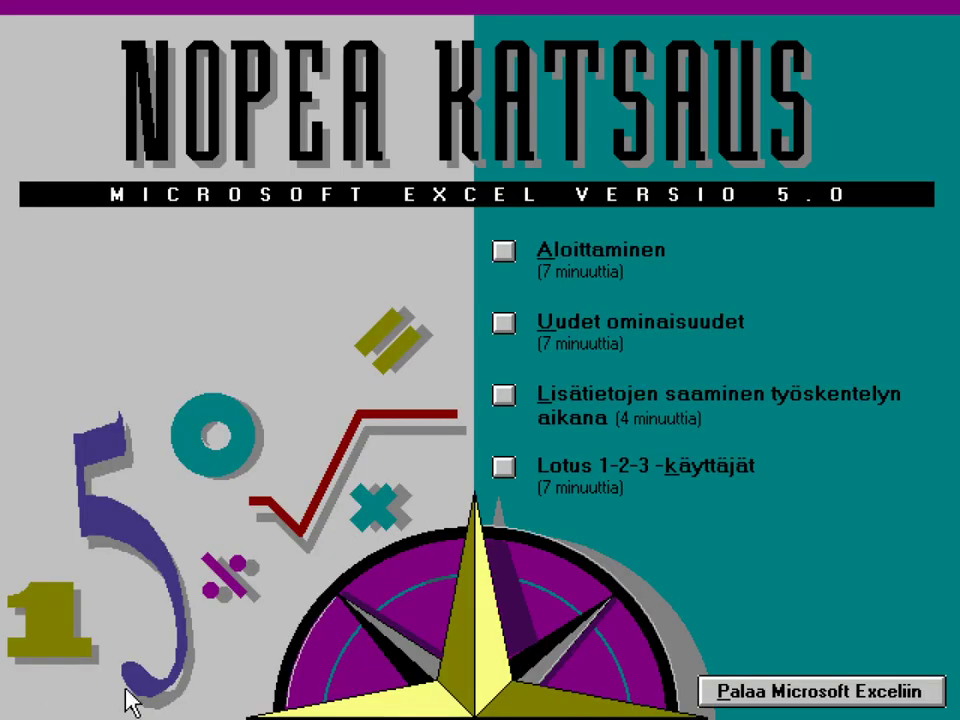
left_click(810, 700)
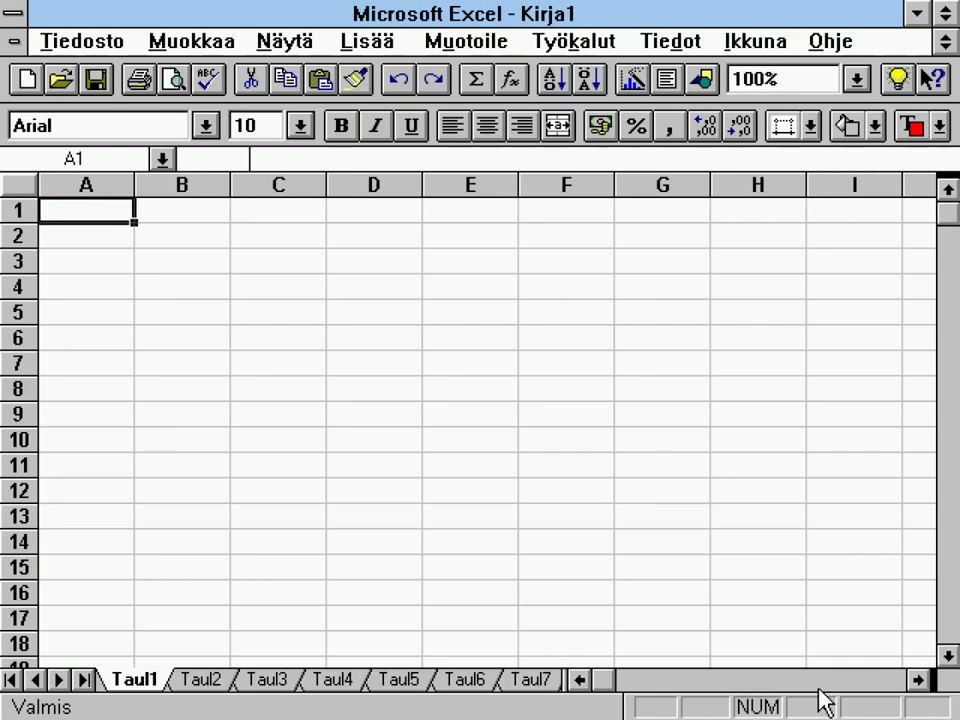